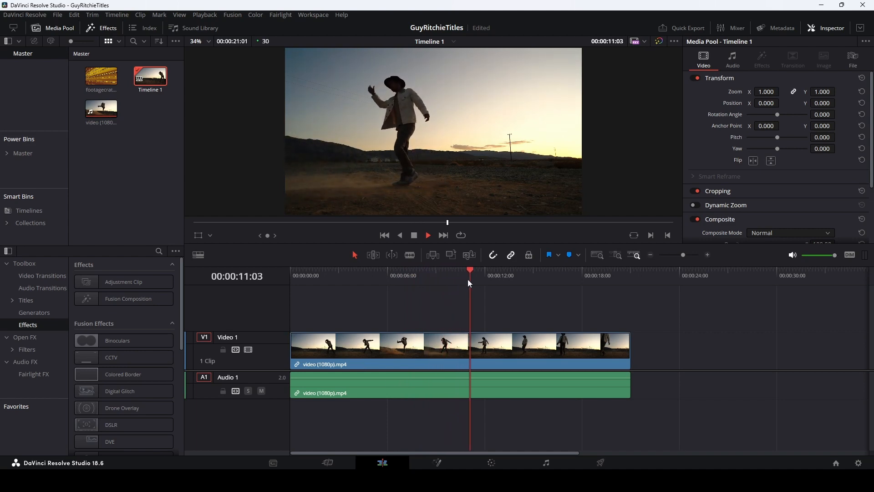
Step: Position the playhead at 00:00:04:29 and remove the video's linked audio clip from track Audio 1
key("space")
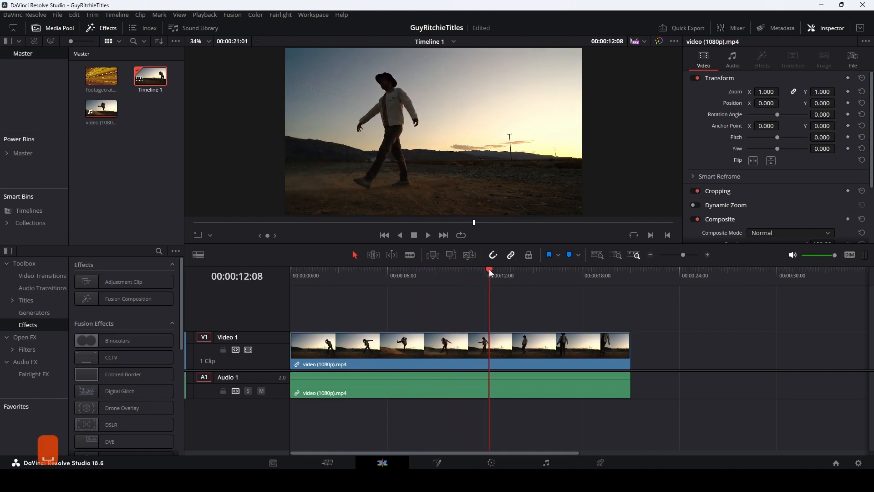
left_click_drag(490, 273, 371, 278)
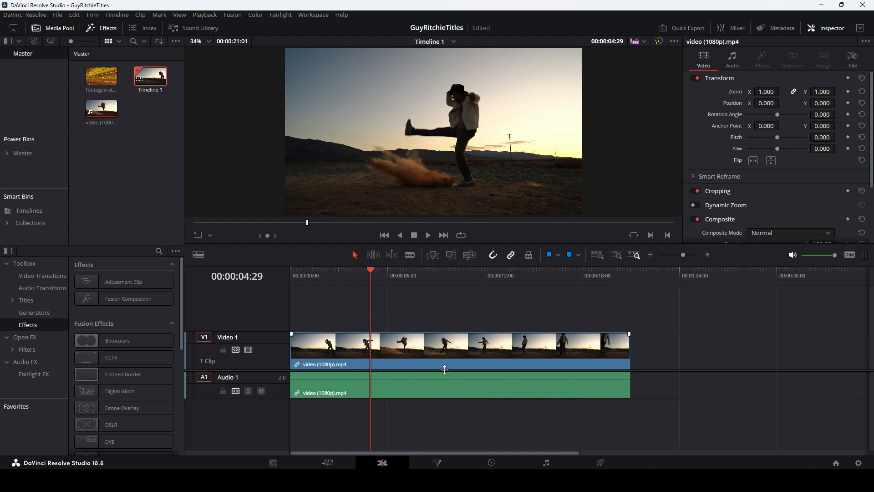
left_click(432, 387)
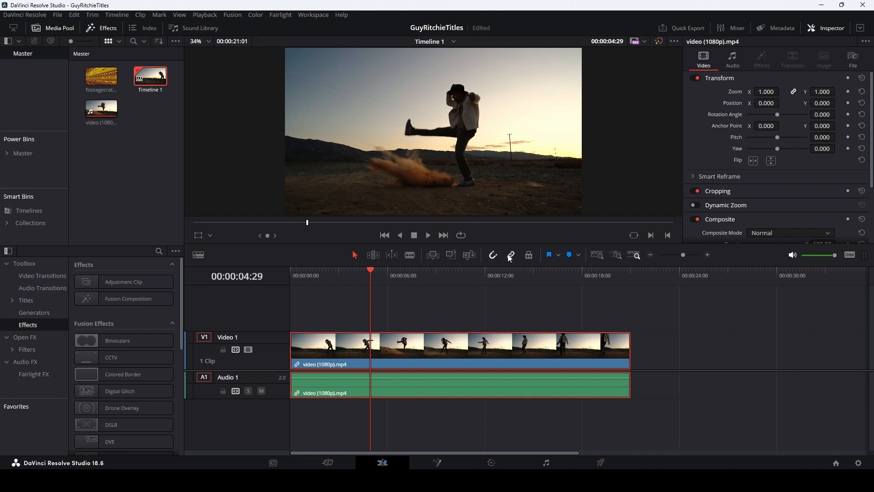
left_click(406, 393)
key("BackSpace")
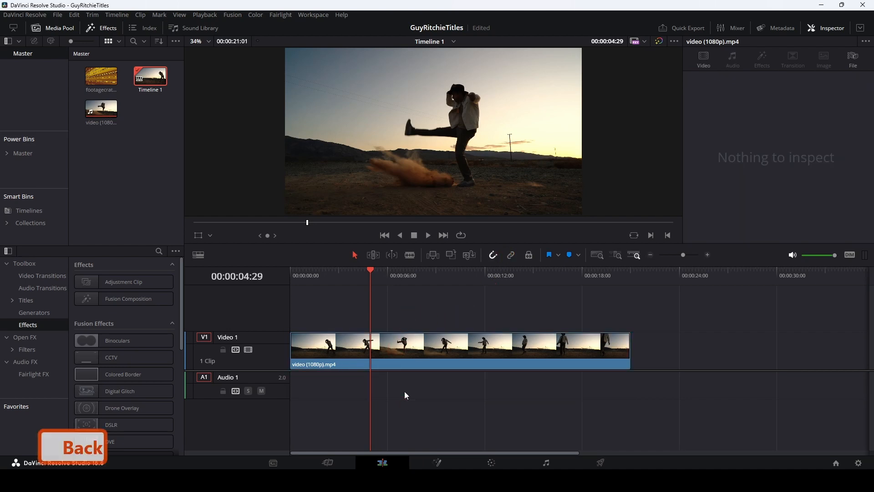
Step: Duplicate the Video 1 clip onto a new Video 2 track directly above it, keeping the same start time
left_click(413, 351)
left_click(413, 351, "alt")
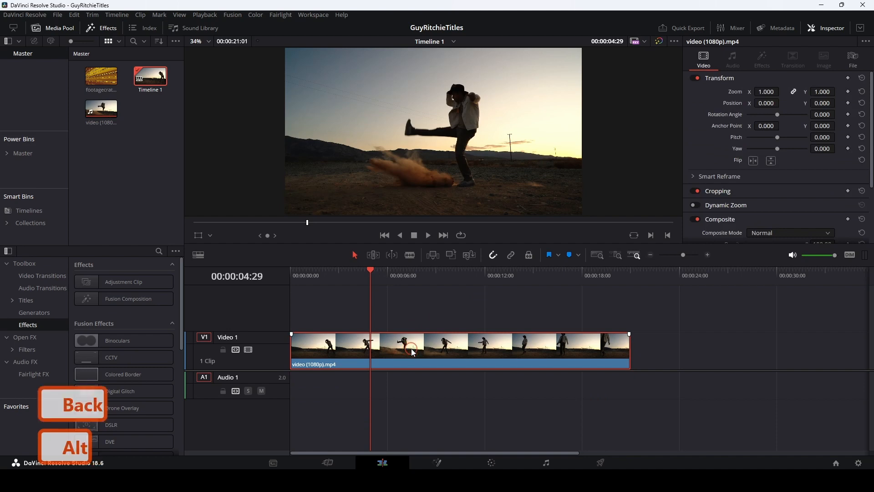
left_click_drag(413, 352, 409, 324)
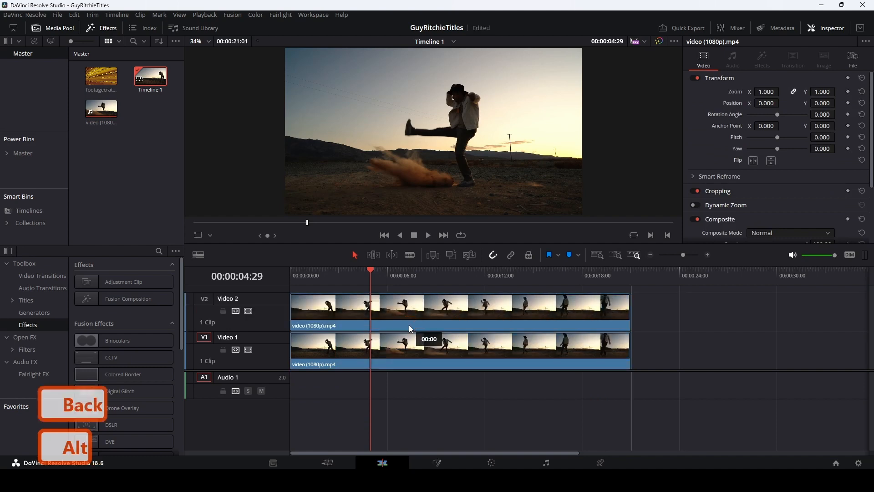
Step: Change the Video 1 clip's speed to a freeze frame starting at the playhead position
left_click(397, 353)
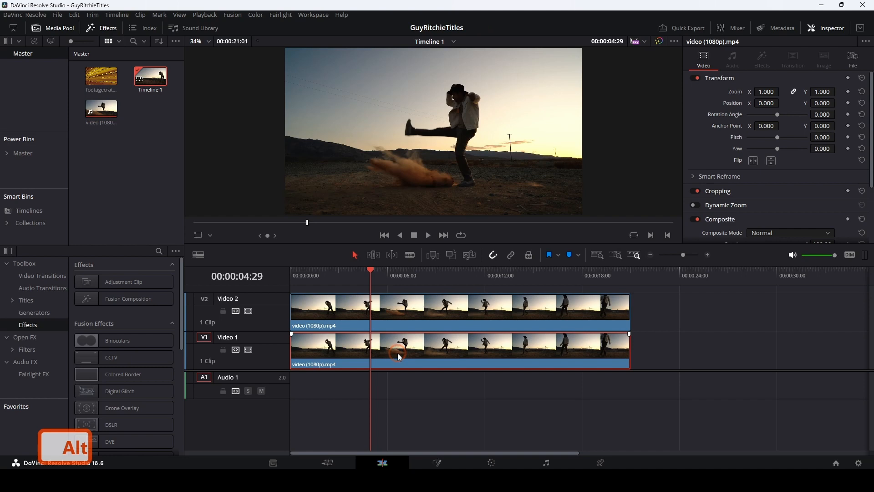
right_click(398, 353)
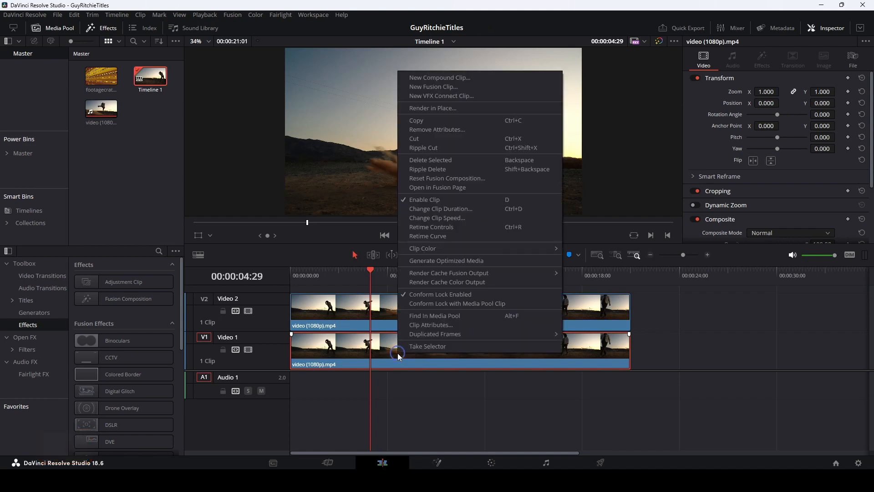
left_click(452, 217)
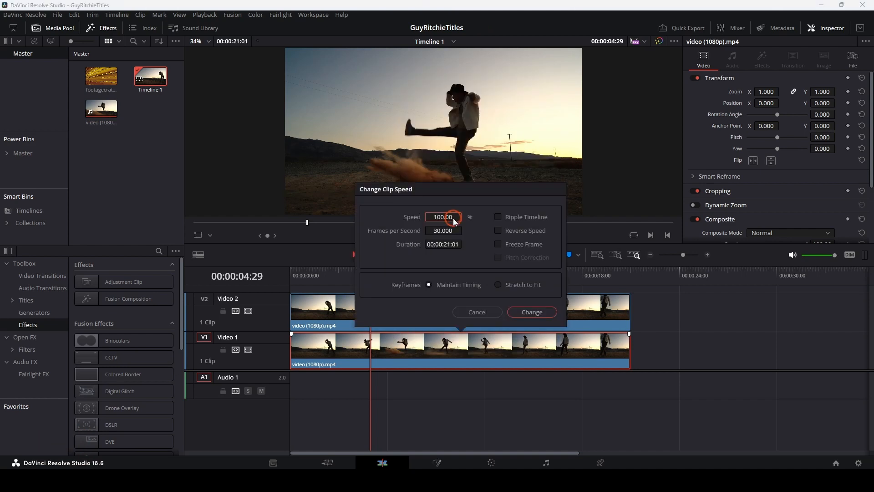
left_click(500, 244)
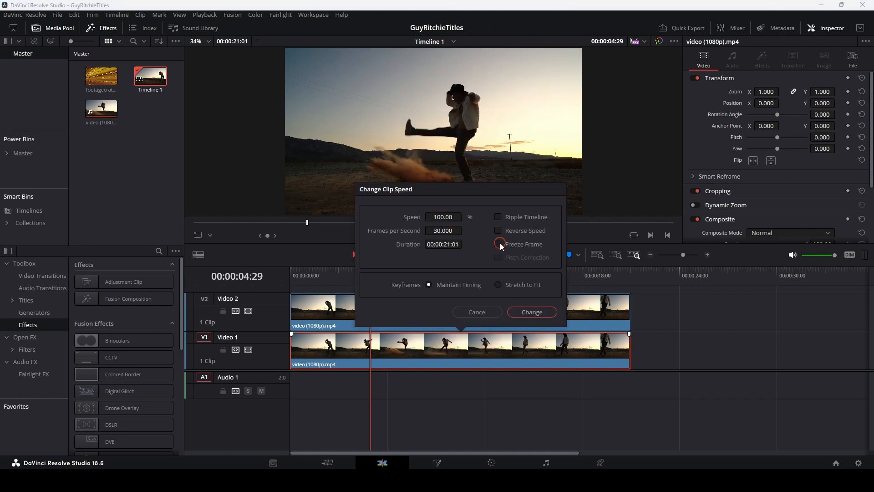
left_click(532, 313)
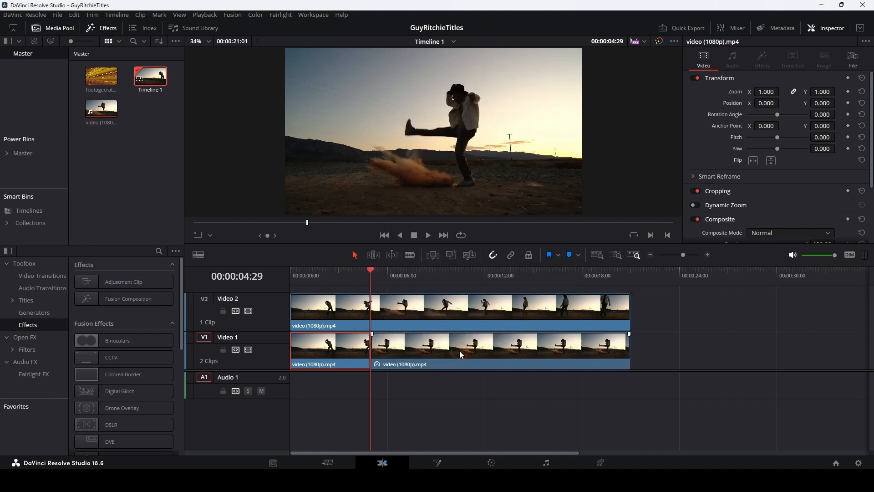
Step: Preview the freeze frame on Video 1 with the Video 2 clip temporarily disabled, and re-enable that clip
left_click(431, 318)
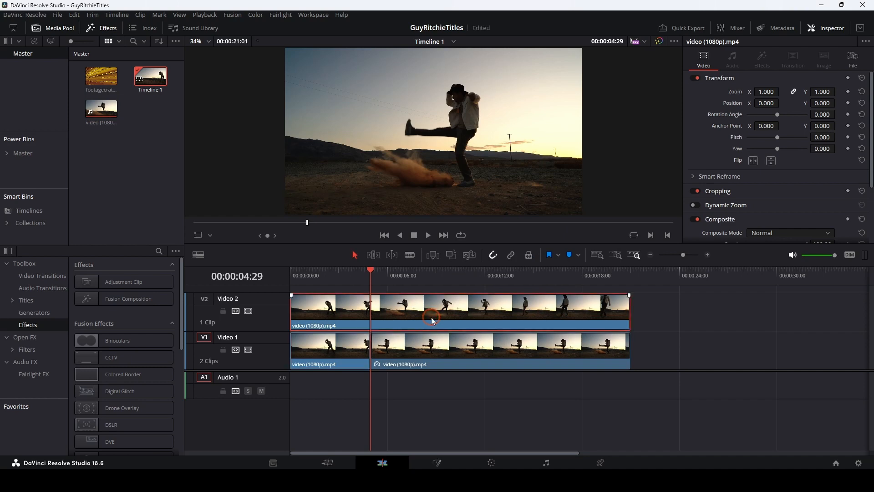
key("d")
left_click(329, 272)
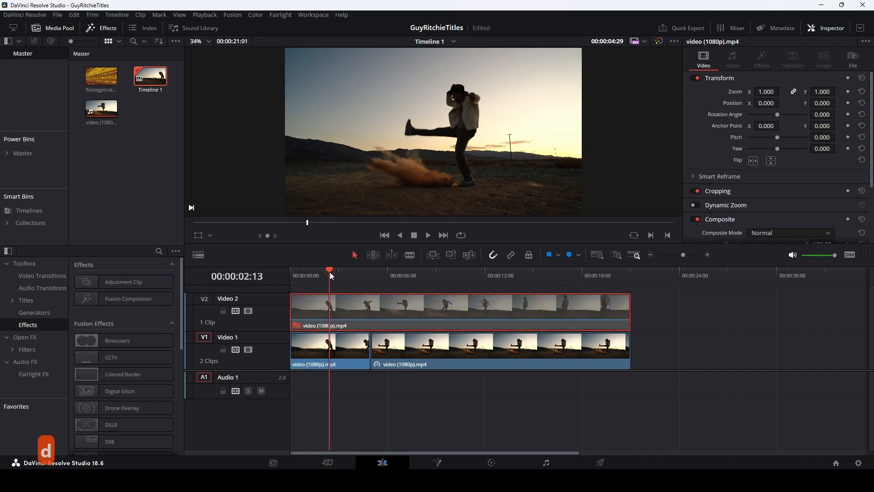
left_click(322, 273)
key("space")
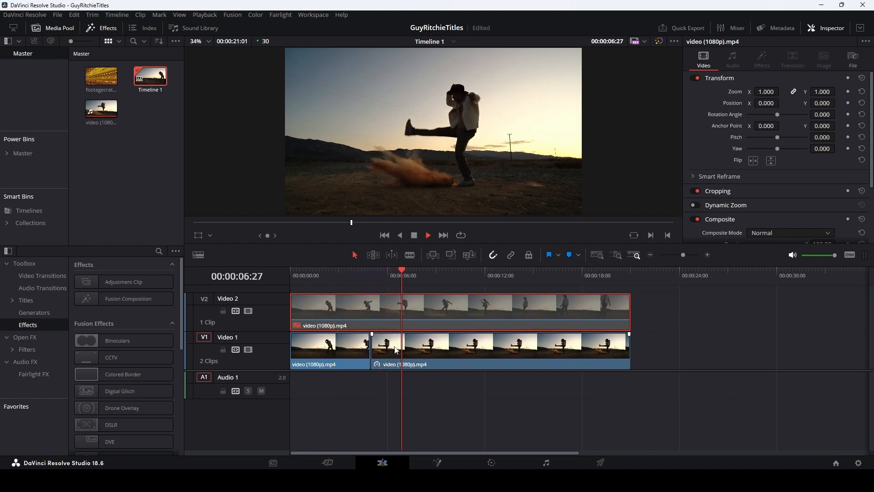
left_click(527, 352)
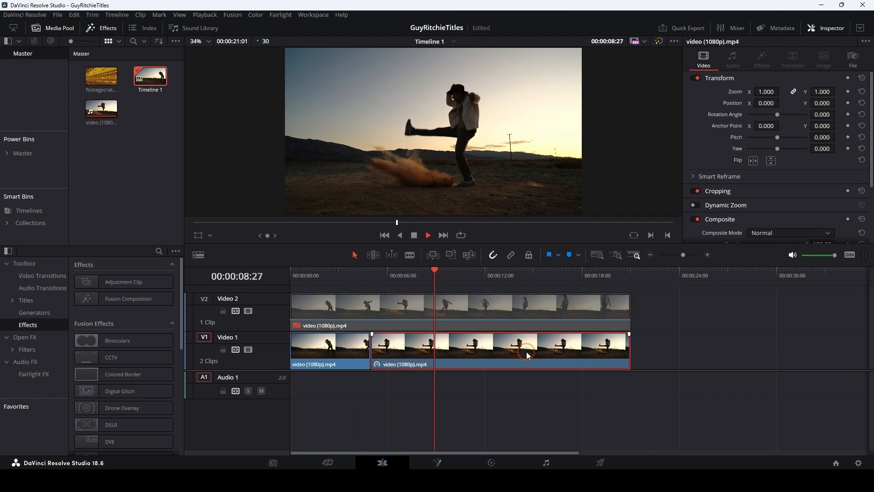
key("space")
left_click(395, 307)
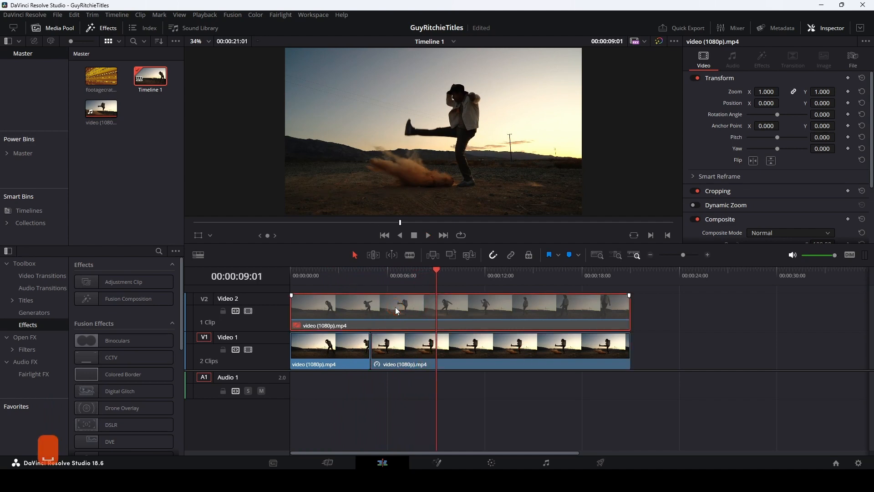
key("d")
Step: Split the Video 2 clip at 00:00:04:29 and delete the part before the cut
left_click(373, 274)
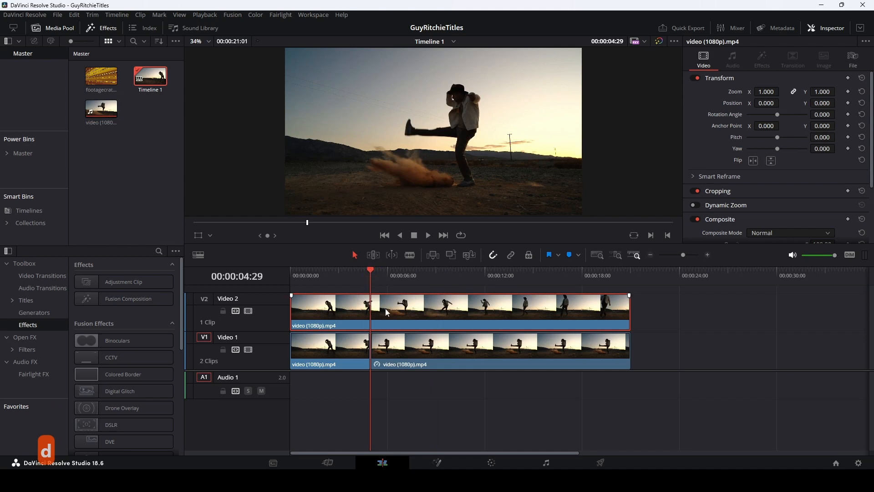
key("ctrl")
key("ctrl+b")
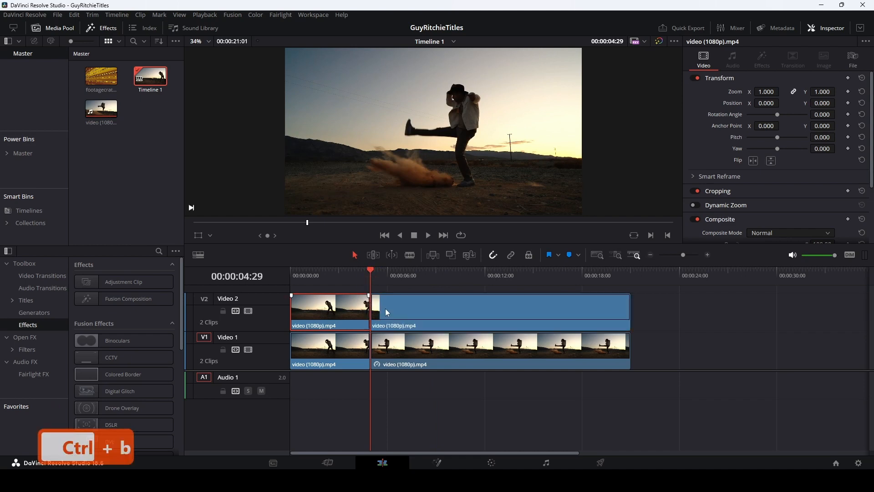
left_click(333, 313)
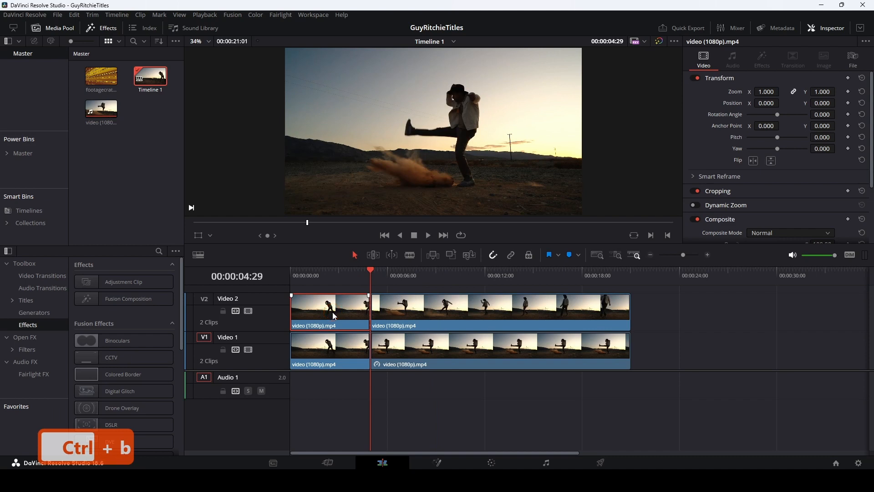
key("BackSpace")
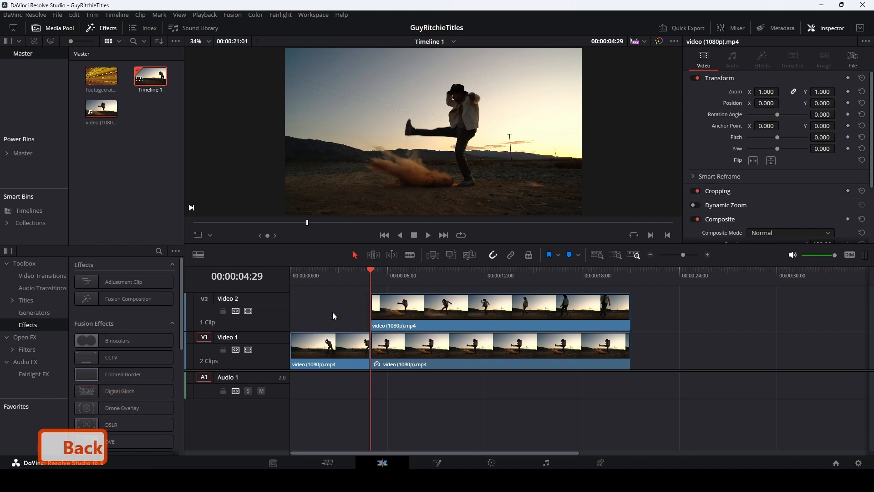
Step: Move the remaining Video 2 clip onto Video 1 directly after the freeze frame, and play back the transition
left_click_drag(410, 320, 676, 344)
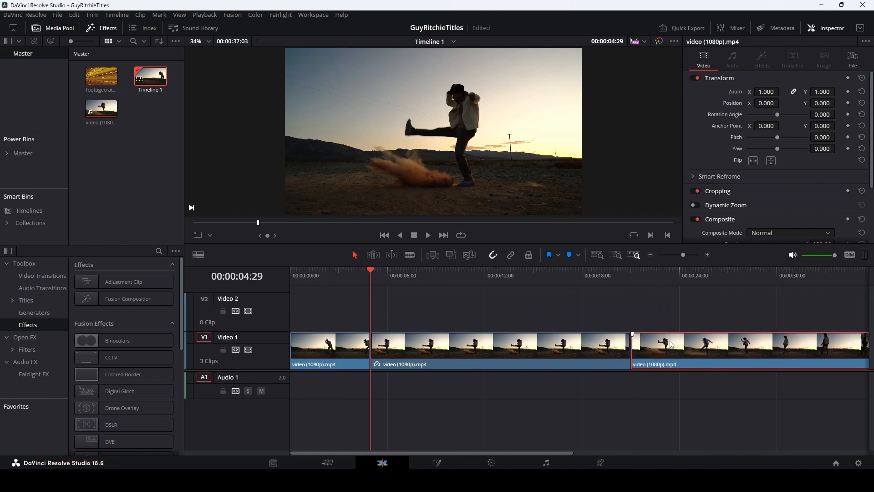
left_click_drag(433, 279, 617, 281)
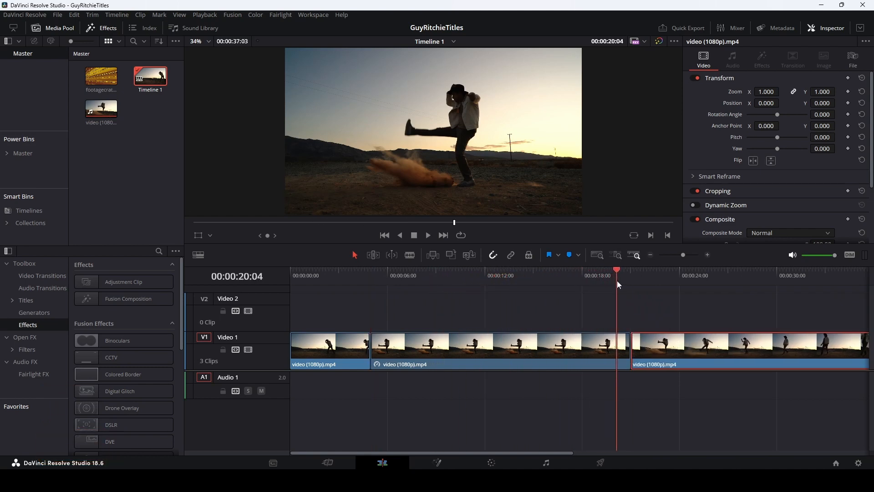
key("space")
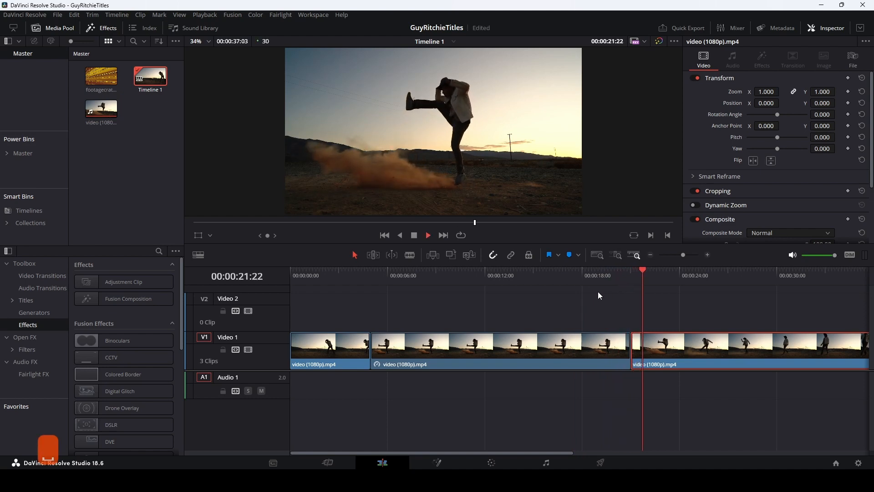
key("space")
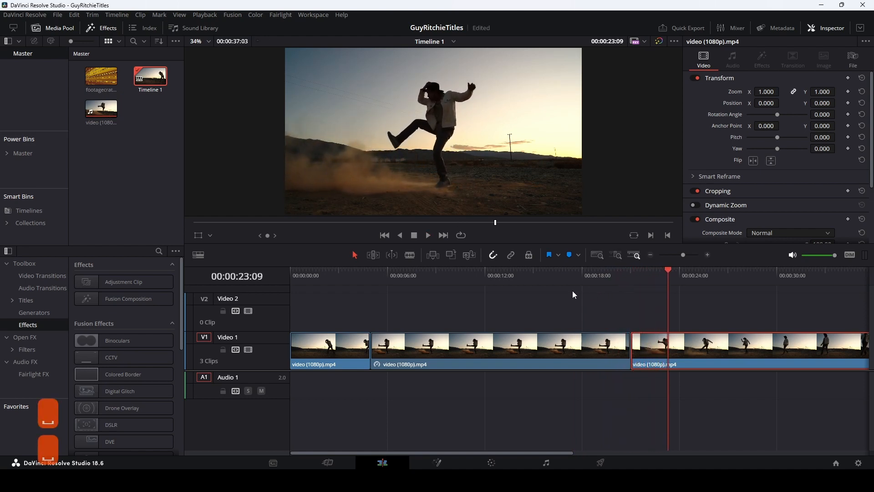
Step: Place the playhead at 00:00:09:20 within the freeze frame and open that clip in the Fusion page
left_click_drag(403, 281, 437, 281)
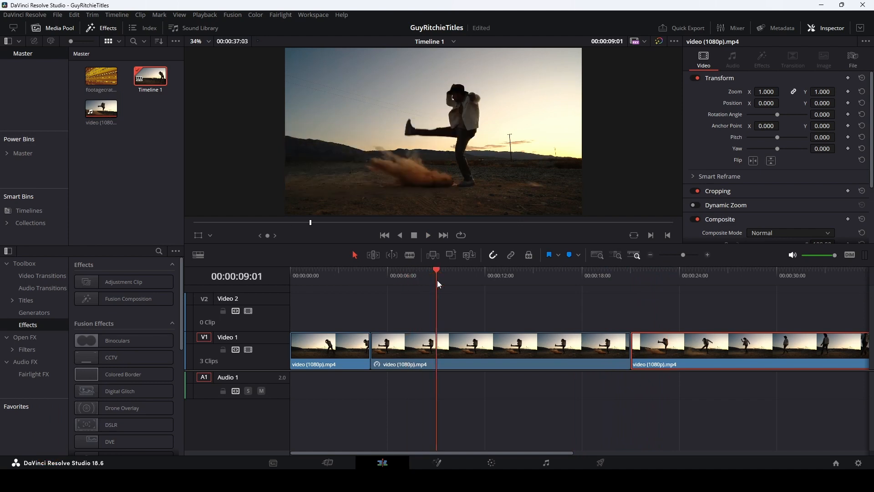
left_click_drag(437, 275, 449, 292)
left_click(463, 356)
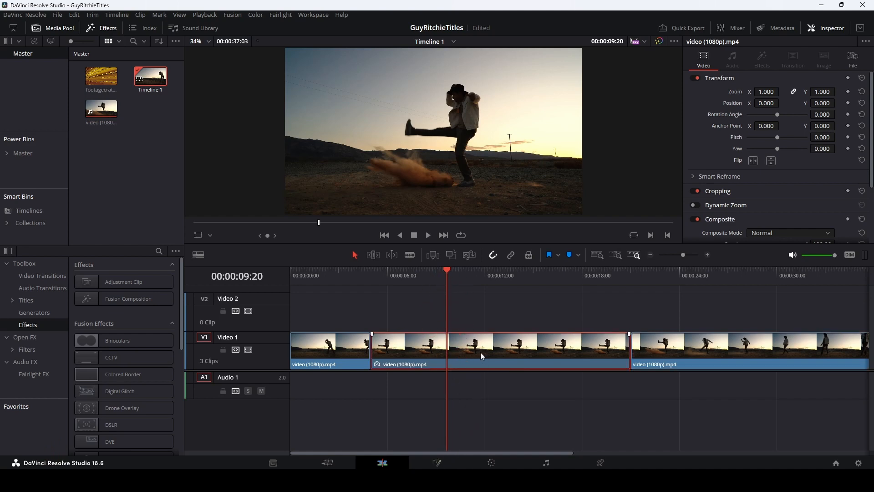
right_click(481, 353)
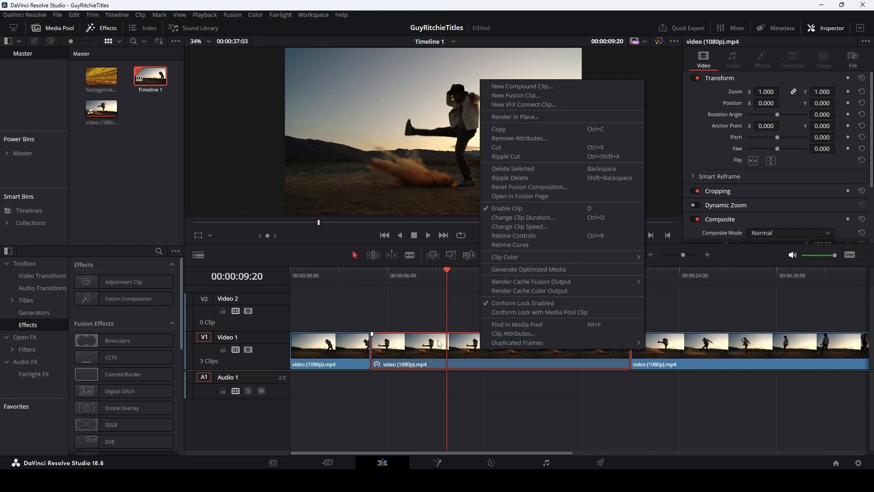
left_click(460, 348)
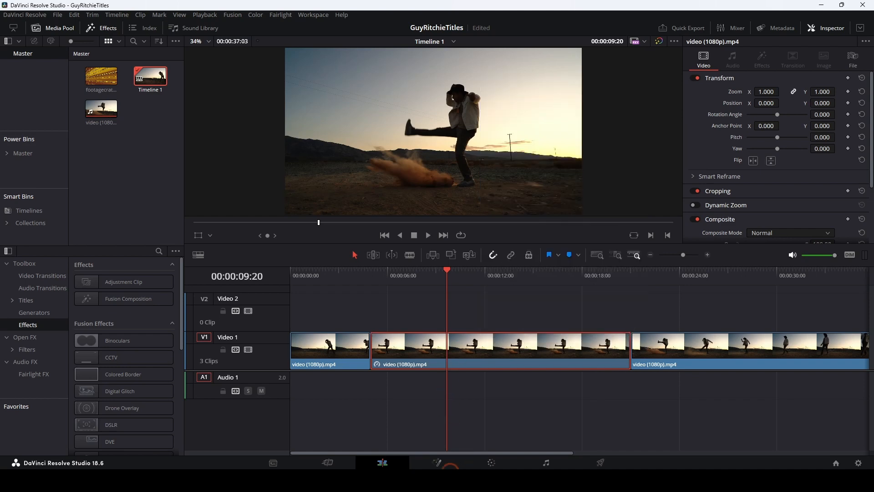
left_click(438, 463)
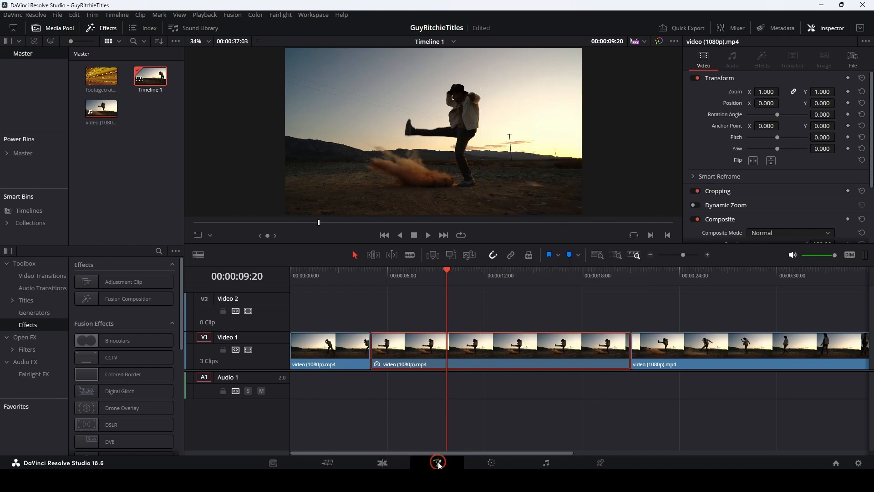
Step: Enlarge the node editor and move the MediaIn1 node farther away from MediaOut1
left_click_drag(363, 397, 511, 400)
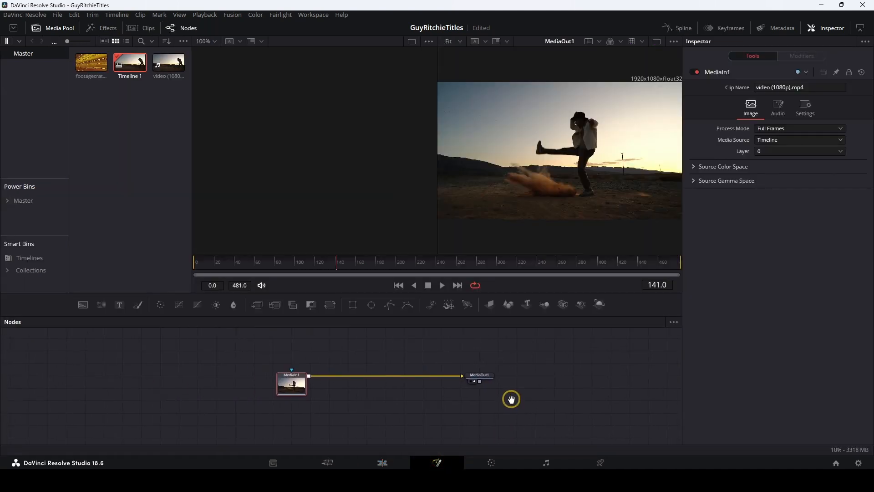
left_click_drag(377, 314, 377, 260)
left_click_drag(357, 368, 334, 388)
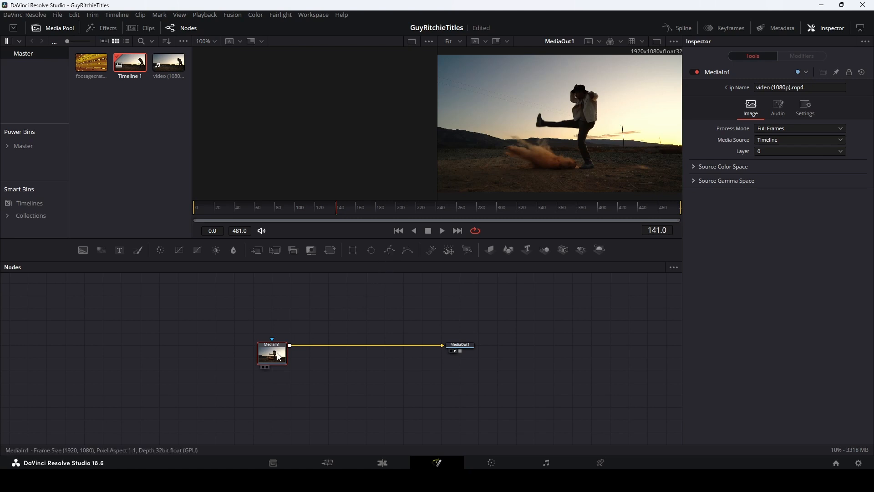
left_click_drag(279, 356, 199, 359)
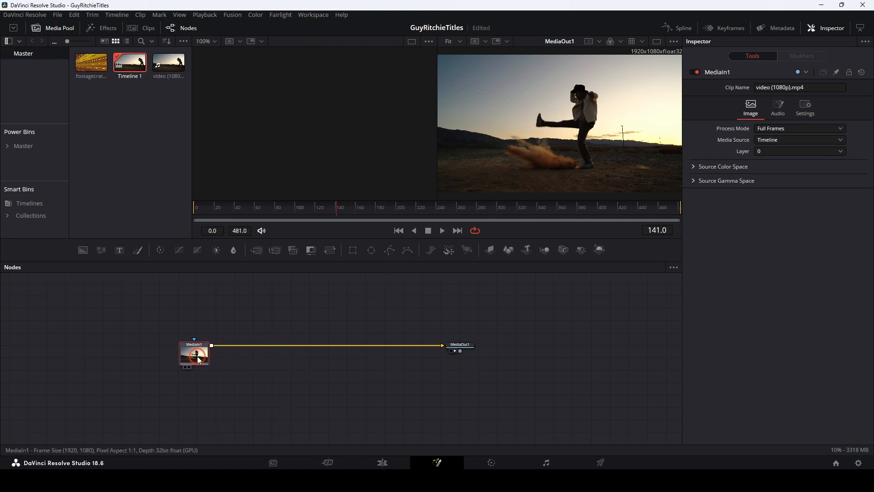
Step: Add a Matte Control node above the connection between MediaIn1 and MediaOut1
left_click(232, 308)
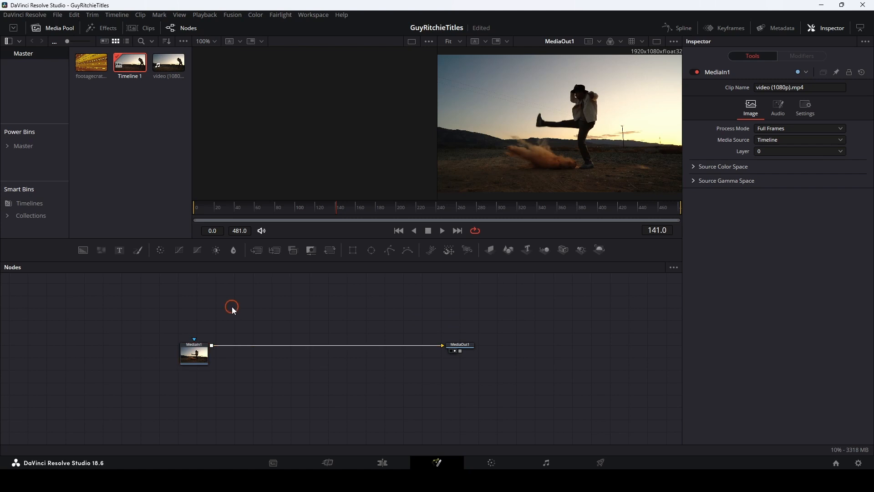
key("shift")
key("shift+space")
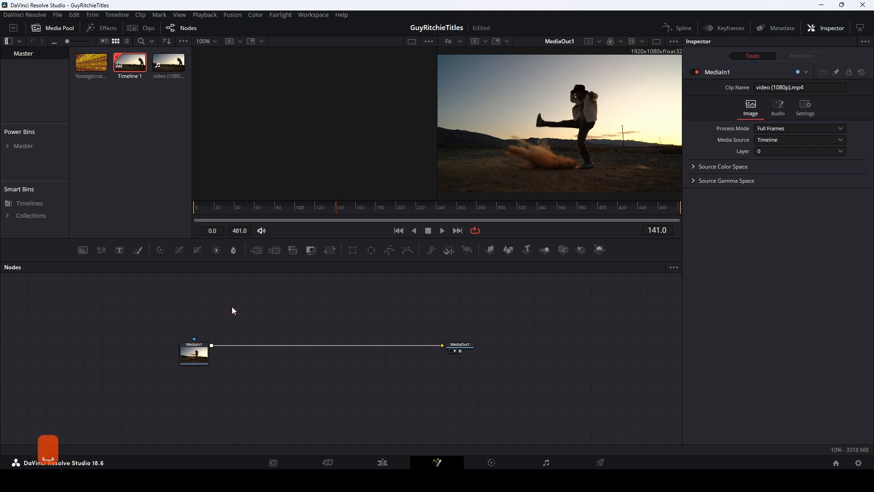
type("ma")
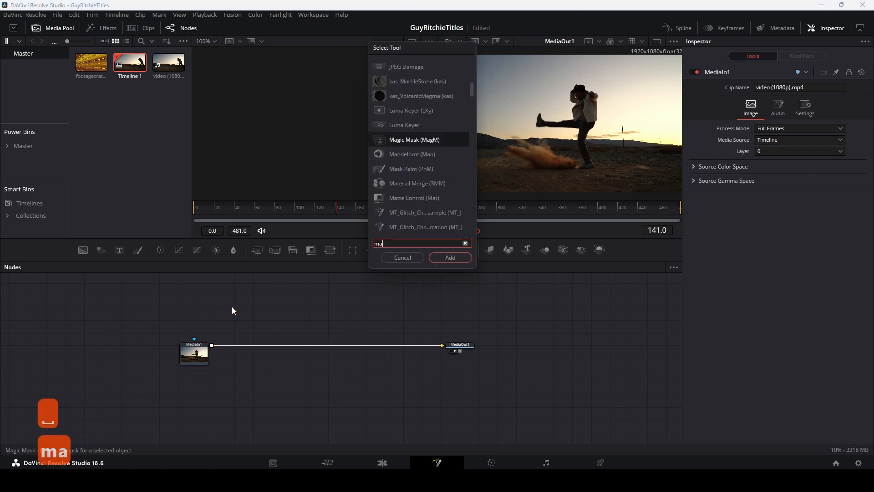
type("t")
key("Return")
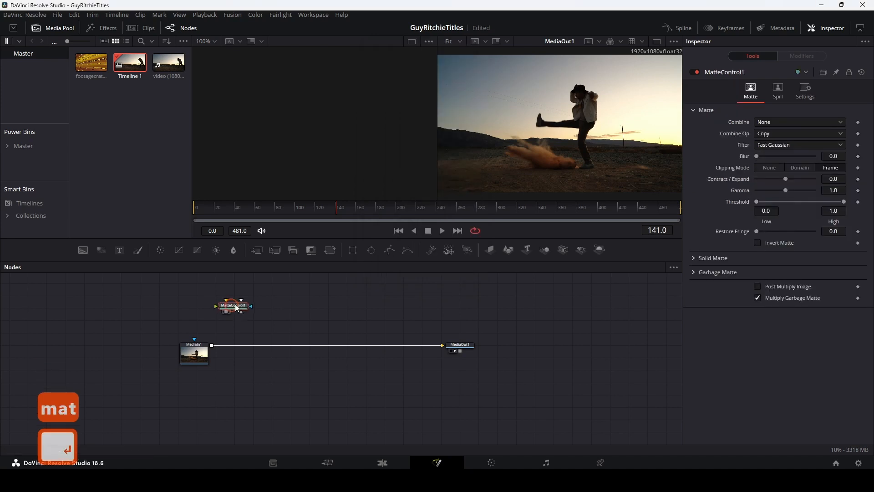
Step: Connect MediaIn1's output to MatteControl1's background input and preview MatteControl1 in the first viewer at frame 203
left_click_drag(233, 309, 255, 302)
left_click_drag(212, 346, 247, 305)
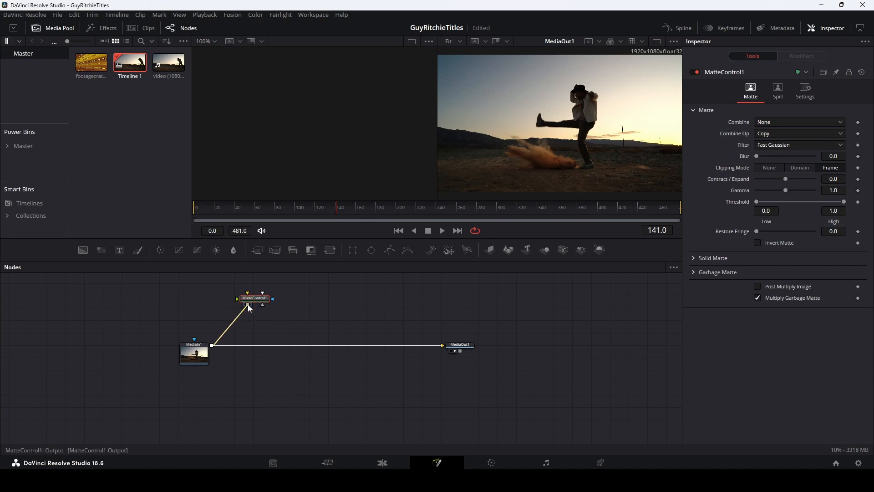
mouse_move(247, 304)
left_mouse_down()
mouse_move(231, 302)
mouse_move(246, 295)
mouse_move(261, 302)
left_mouse_up()
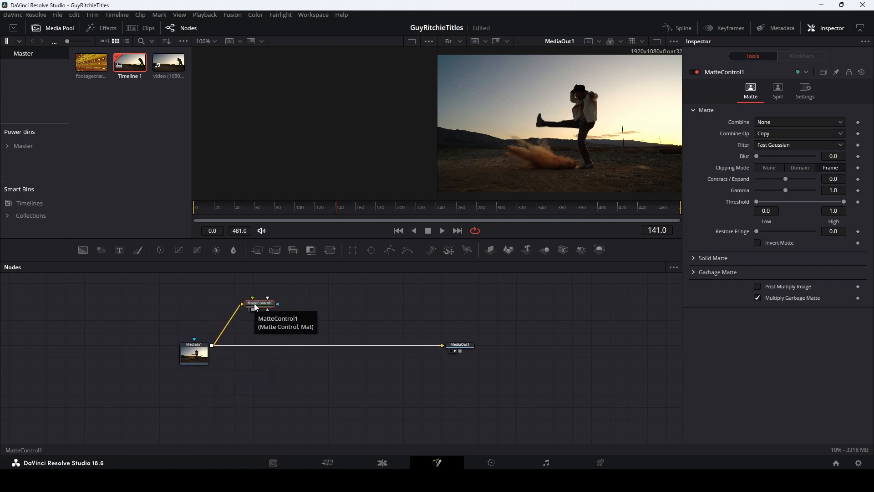
key("1")
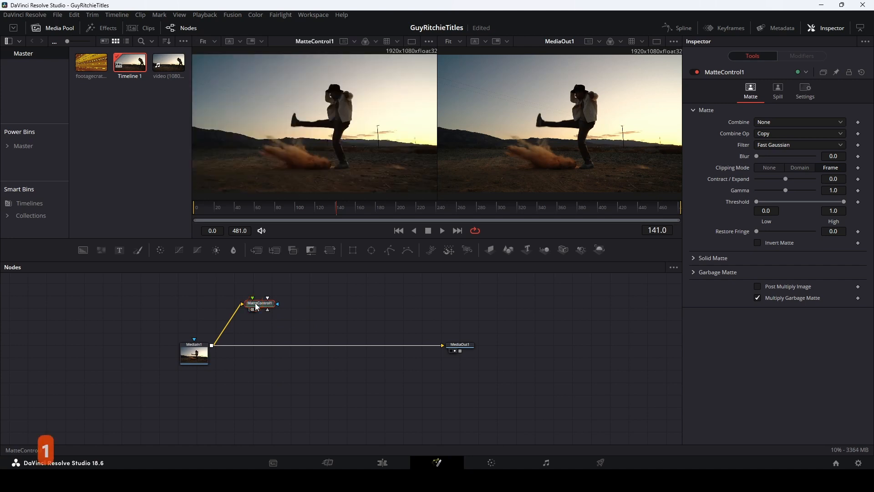
left_click_drag(321, 211, 400, 213)
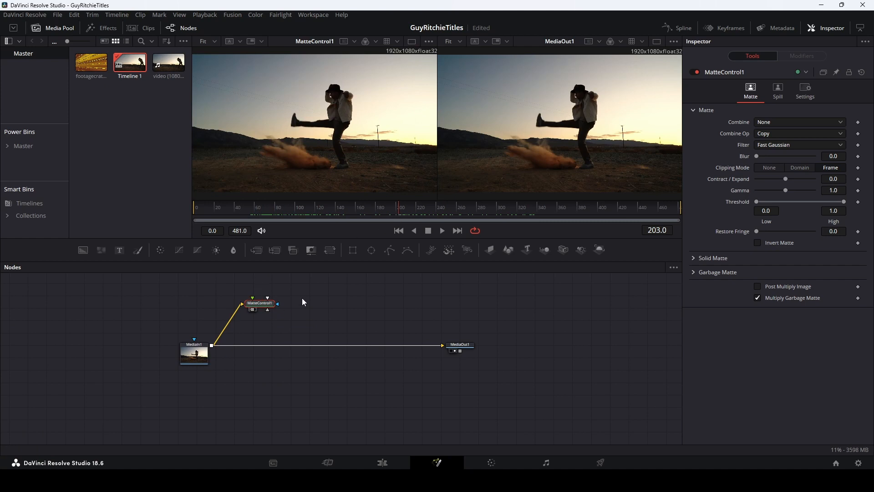
Step: Add a Polygon mask node above MatteControl1 and trace the kicking man's full silhouette in the first viewer as a closed outline
left_click_drag(304, 302, 321, 332)
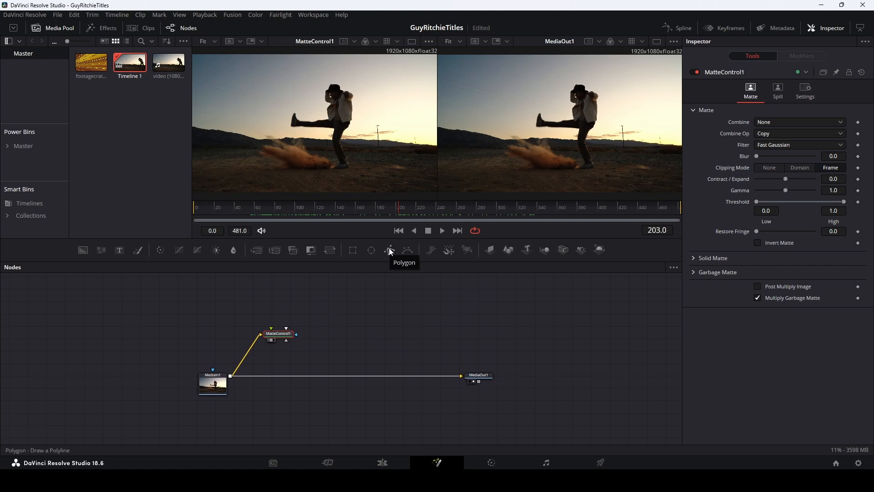
left_click_drag(389, 248, 310, 297)
scroll(300, 133, "up", 2)
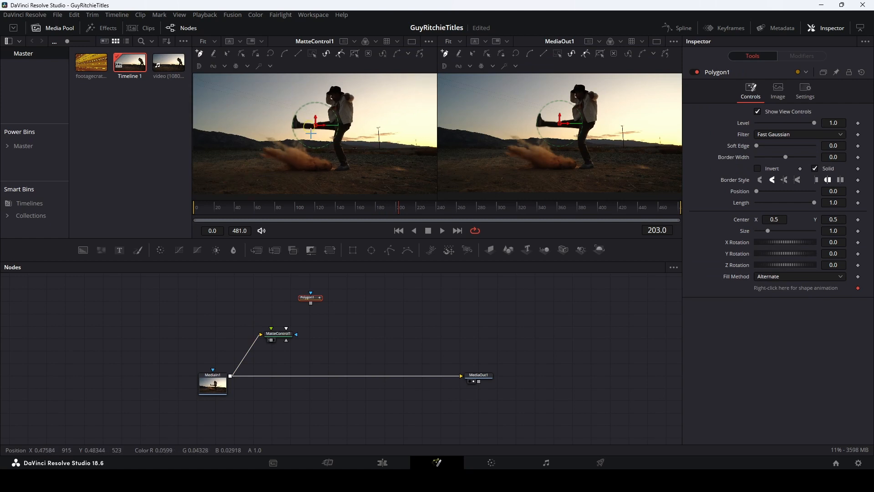
scroll(315, 148, "up", 3)
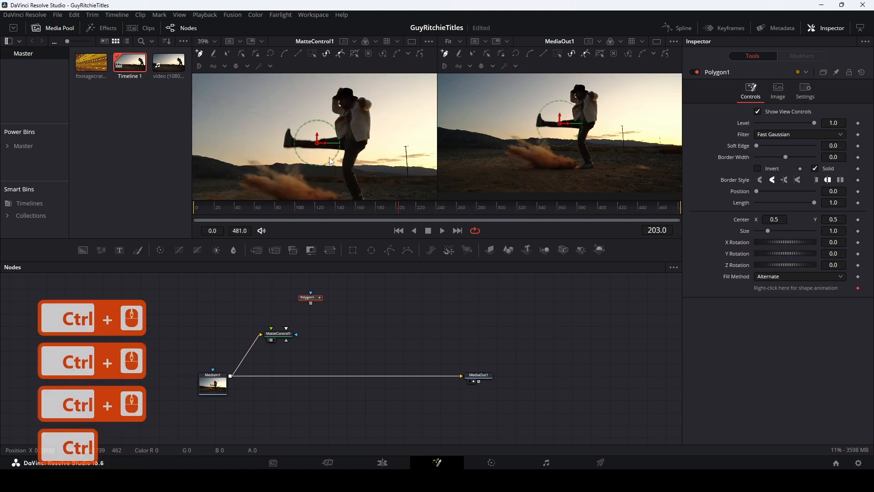
left_click_drag(345, 162, 319, 147)
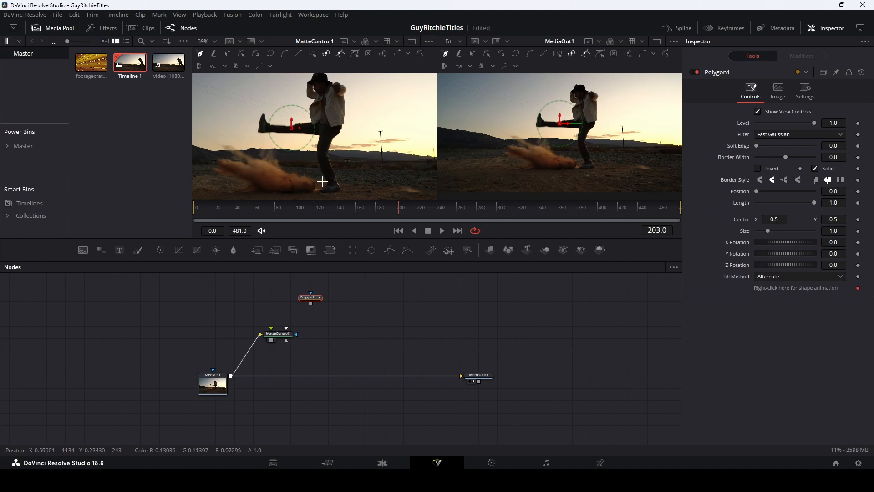
scroll(323, 177, "up", 4, "ctrl")
mouse_move(328, 170)
left_mouse_down()
mouse_move(323, 111)
mouse_move(346, 182)
left_mouse_up()
left_click(320, 123)
left_click(306, 146)
left_click(360, 138)
left_click(304, 147)
left_click(297, 168)
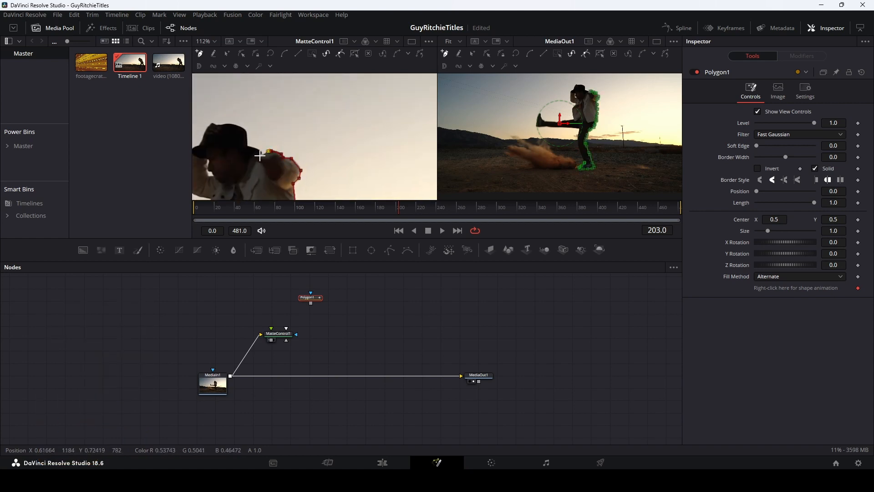
scroll(294, 159, "up", 7, "ctrl")
left_click(240, 135)
left_click(395, 146)
left_click(346, 131)
left_click(314, 129)
left_click(316, 126)
left_click(329, 180)
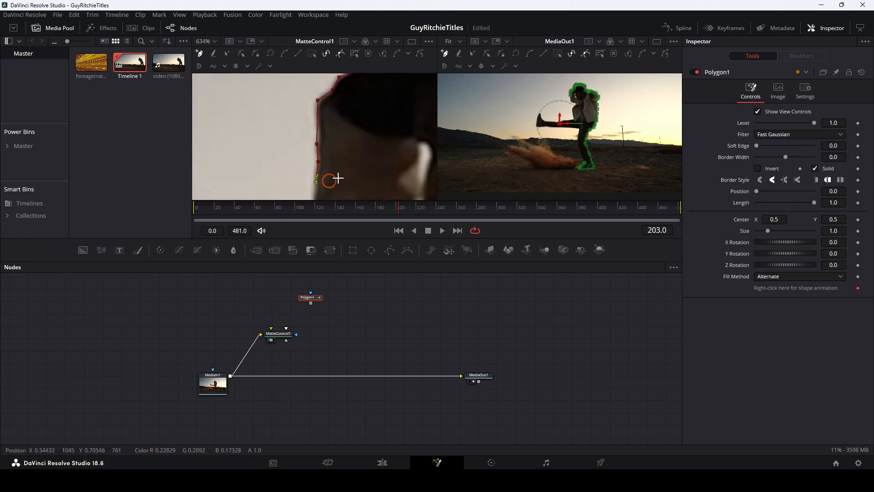
left_click(412, 157)
left_click(329, 103)
left_click(321, 128)
scroll(322, 129, "down", 2, "ctrl")
left_click(343, 107)
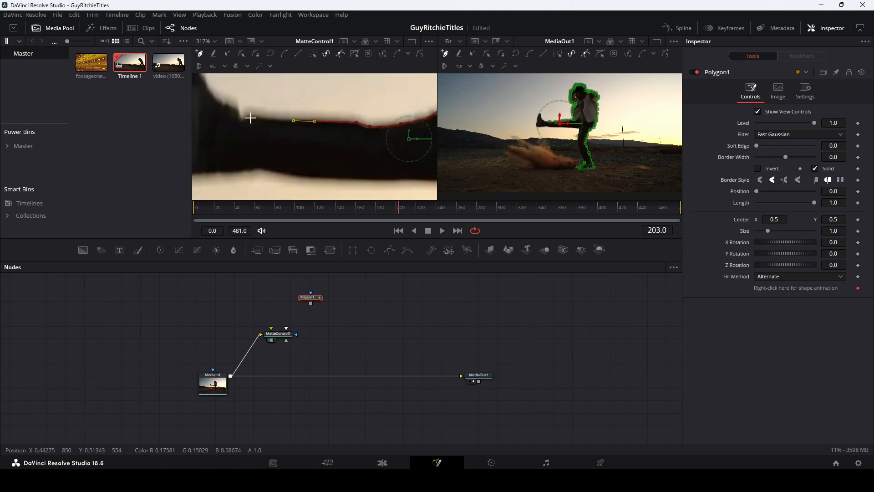
left_click(241, 132)
left_click(270, 162)
left_click(306, 168)
left_click(336, 165)
left_click(358, 164)
scroll(341, 153, "down", 5, "ctrl")
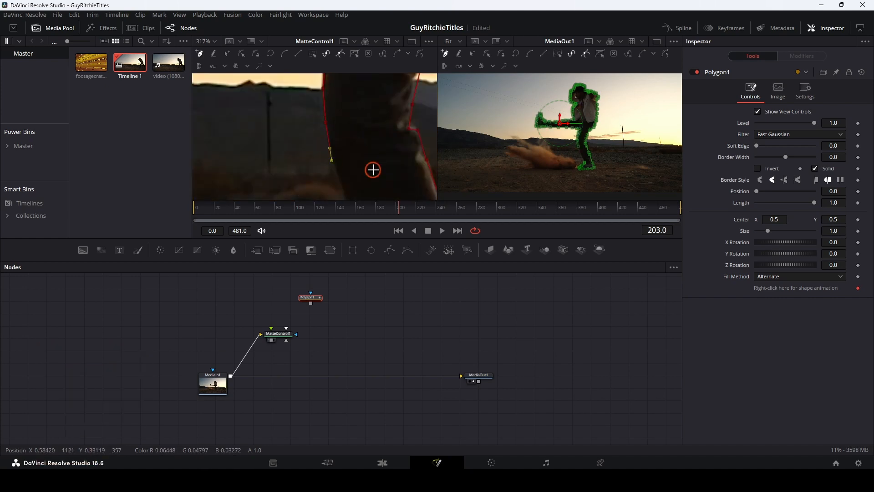
scroll(331, 136, "up", 3)
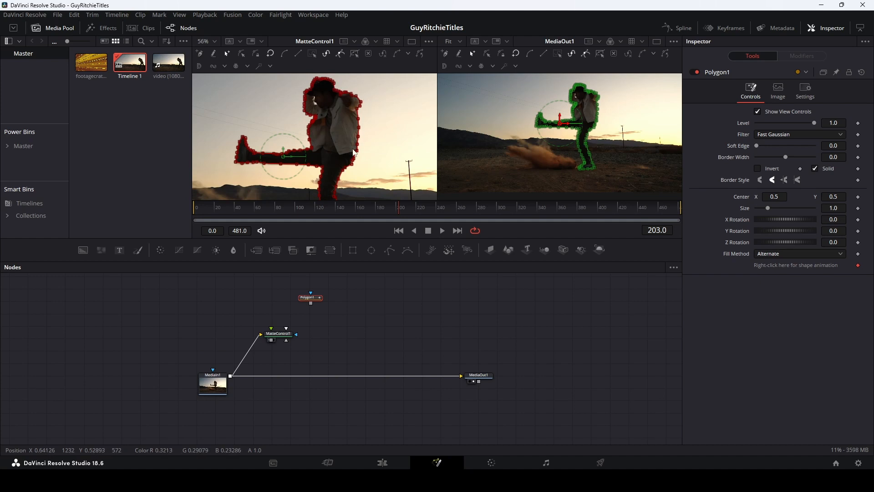
Step: Try a Size of 1.142 and a shifted Center X on the polygon mask, and restore them to 1.0 and 0.5
scroll(350, 148, "up", 2, "ctrl")
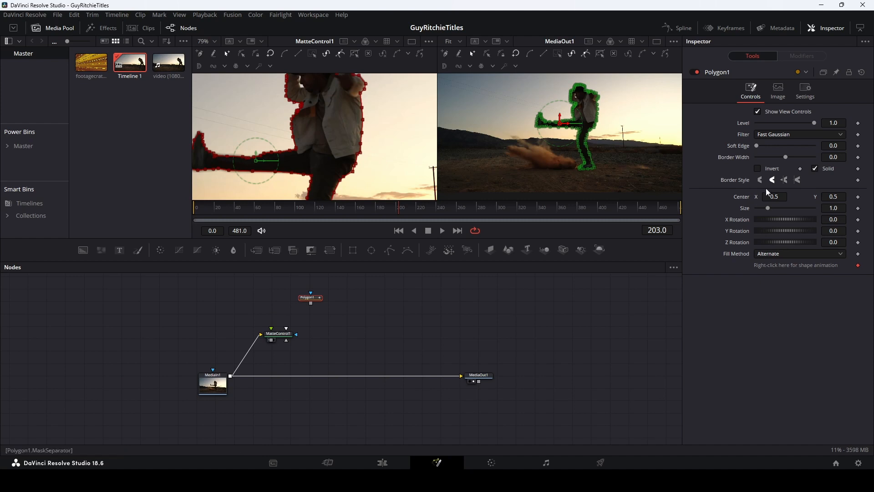
left_click_drag(769, 209, 771, 210)
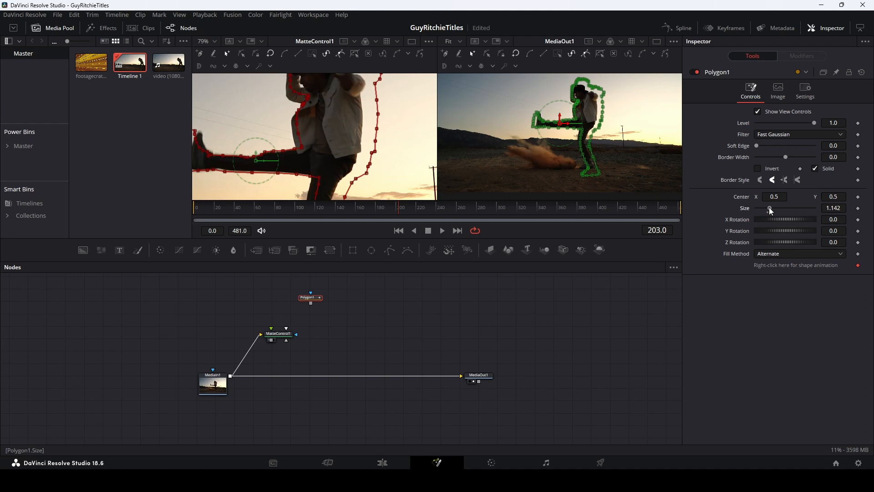
left_click(265, 160)
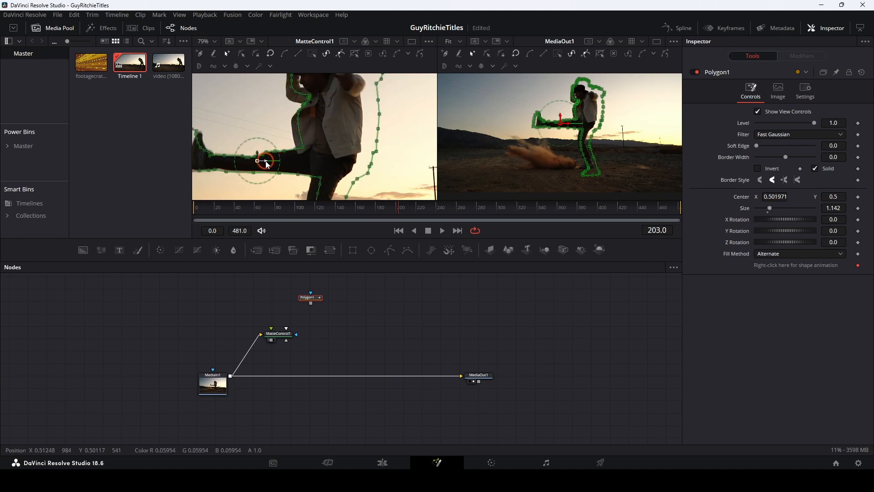
left_click_drag(265, 161, 255, 163)
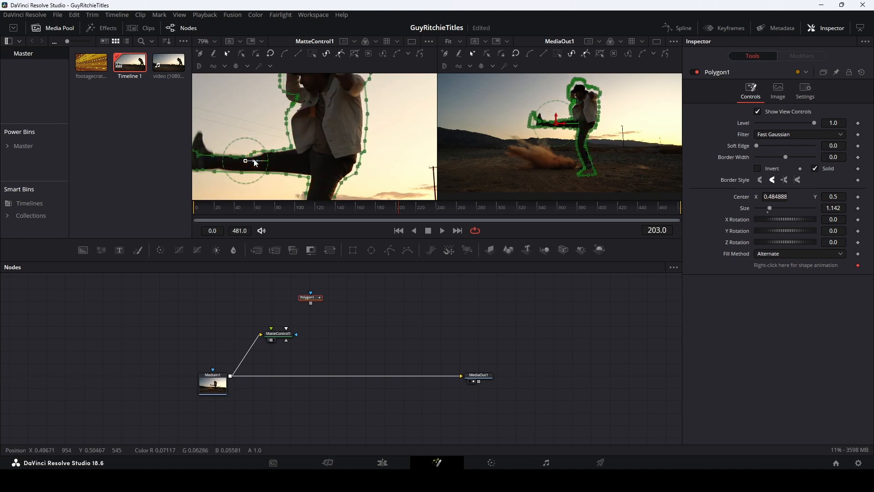
double_click(767, 212)
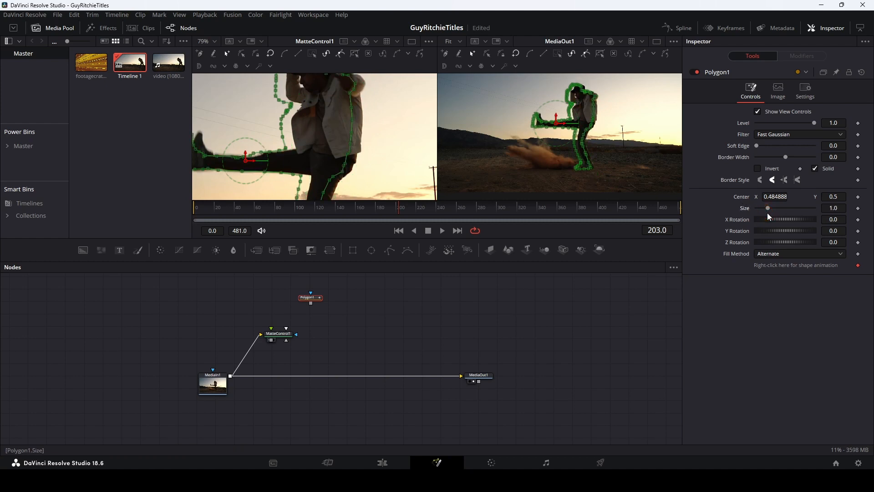
left_click_drag(254, 164, 265, 165)
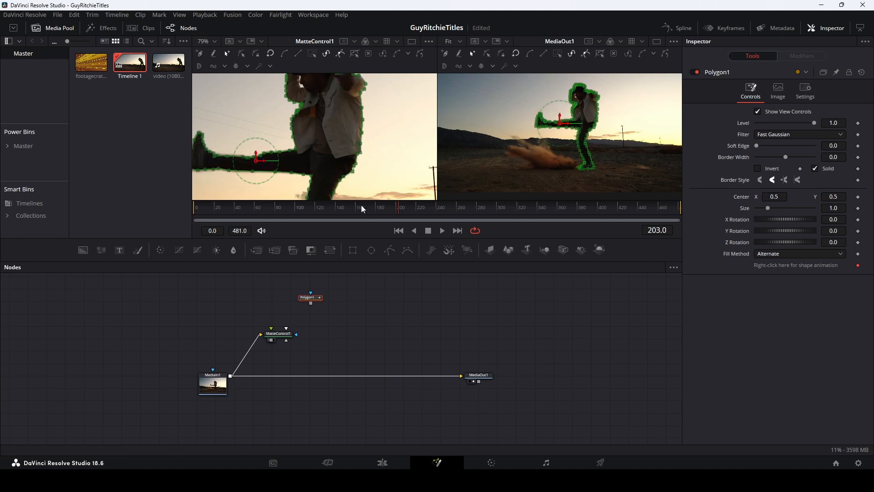
Step: Connect Polygon1 to MatteControl1 as its Garbage Matte input
scroll(369, 165, "down", 2, "ctrl")
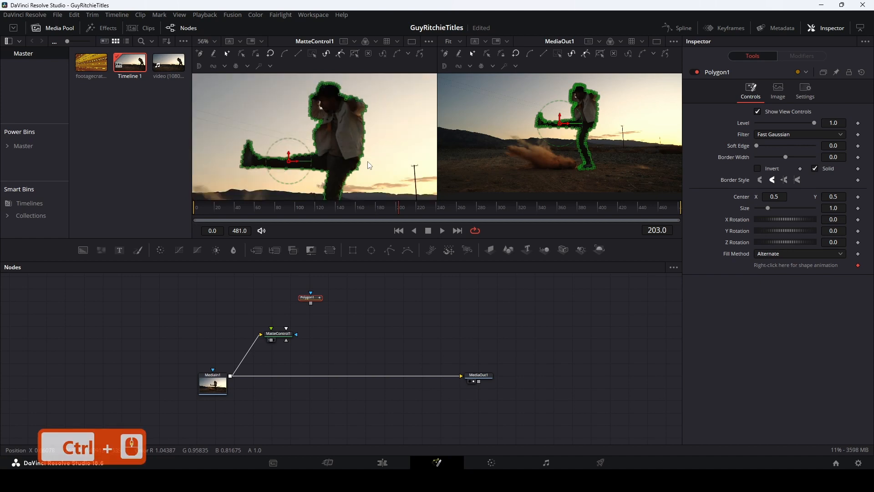
scroll(369, 165, "down", 2, "ctrl")
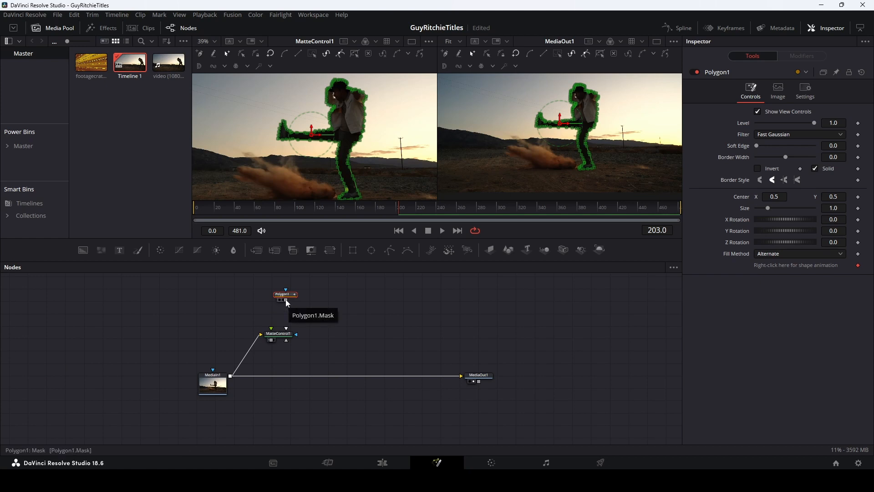
left_click_drag(285, 299, 280, 337)
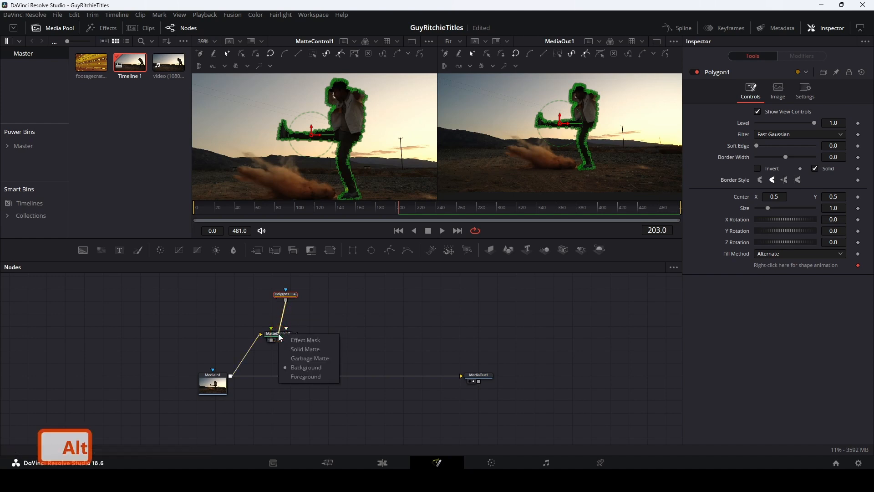
left_click(299, 358)
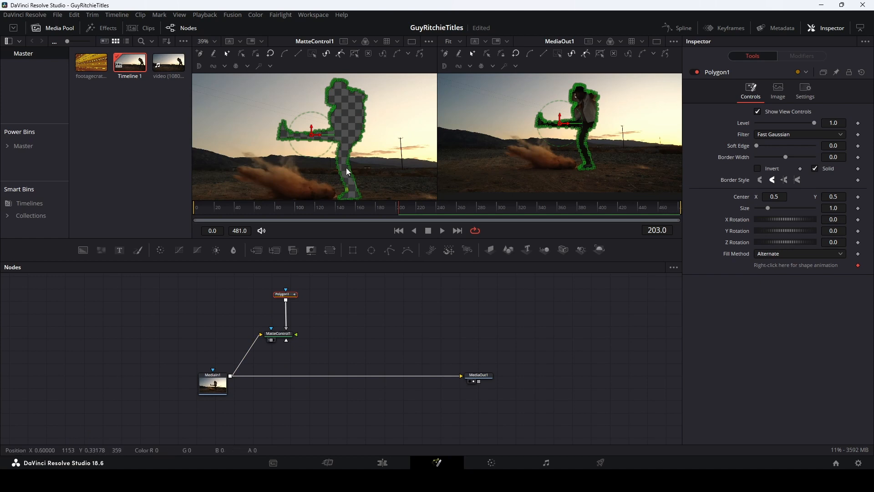
Step: Save the project and invert the polygon mask so that only the man is kept
key("ctrl+s")
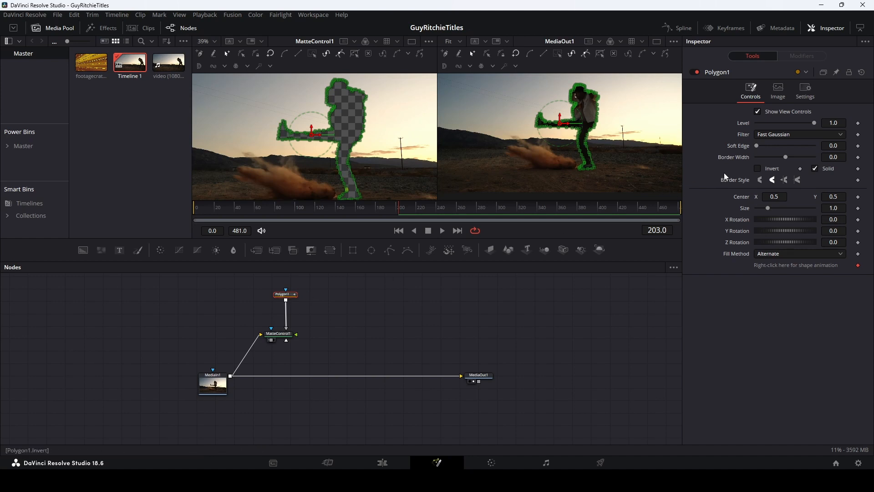
left_click(758, 170)
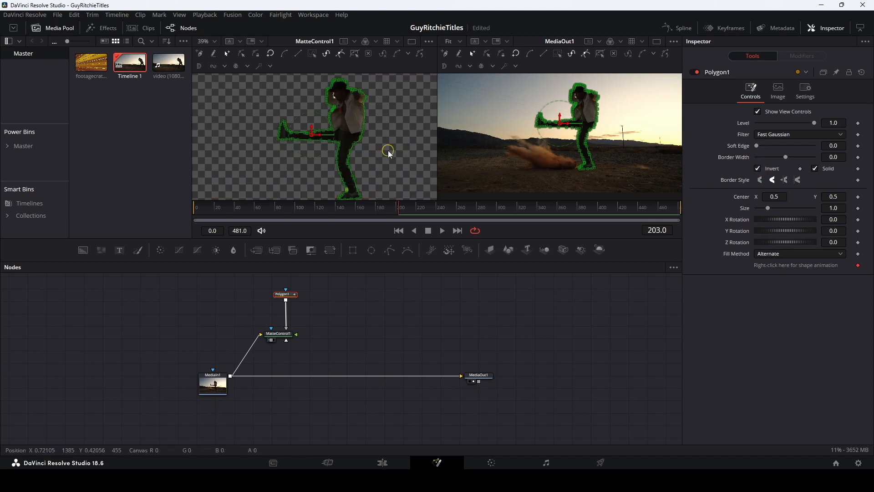
left_click_drag(386, 151, 368, 146)
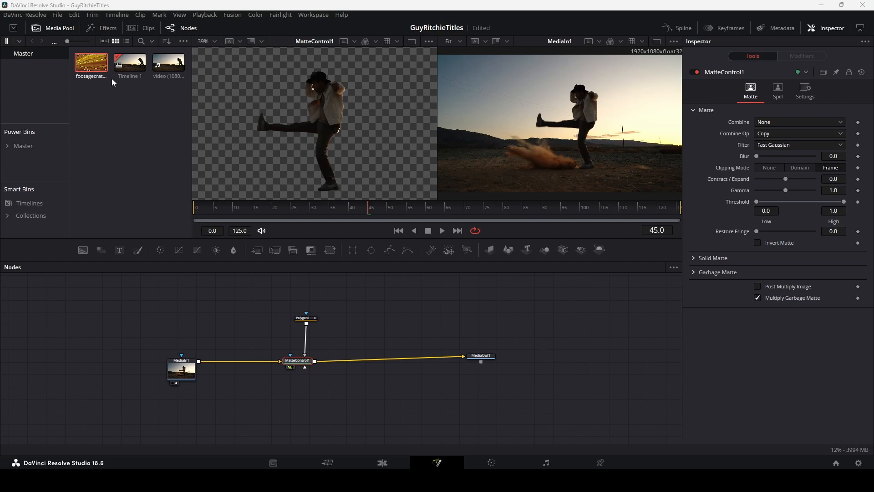
Step: Add the gold comic speed lines clip from the media pool as a node above MediaIn1 and preview it in the first viewer
left_click_drag(90, 61, 204, 307)
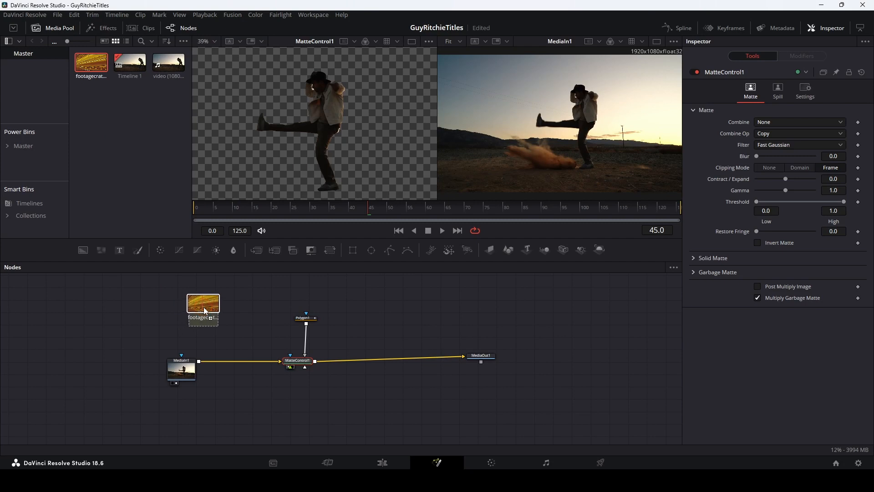
left_click_drag(204, 307, 204, 307)
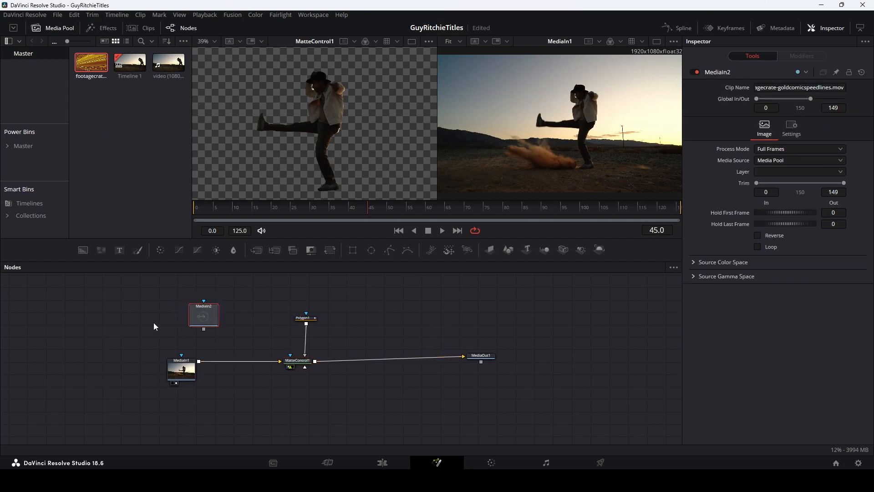
key("1")
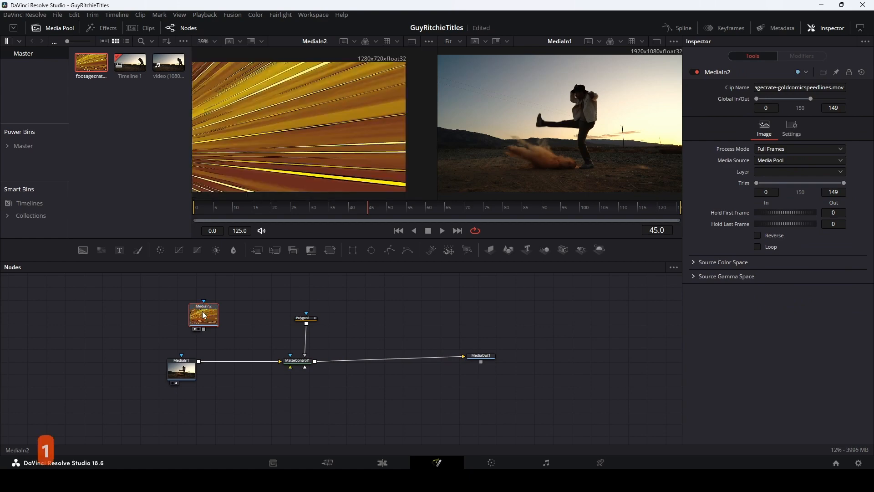
mouse_move(220, 209)
left_mouse_down()
mouse_move(198, 210)
mouse_move(685, 207)
mouse_move(228, 208)
left_mouse_up()
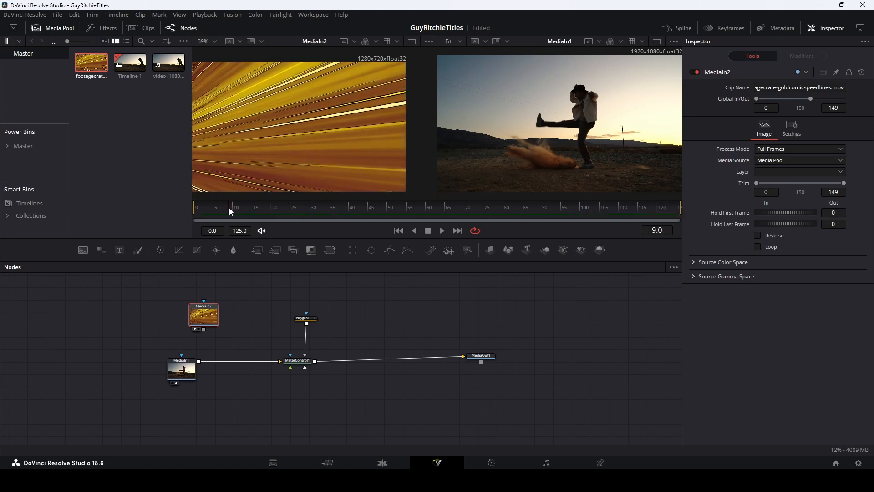
left_click_drag(152, 322, 77, 329)
left_click_drag(145, 318, 174, 304)
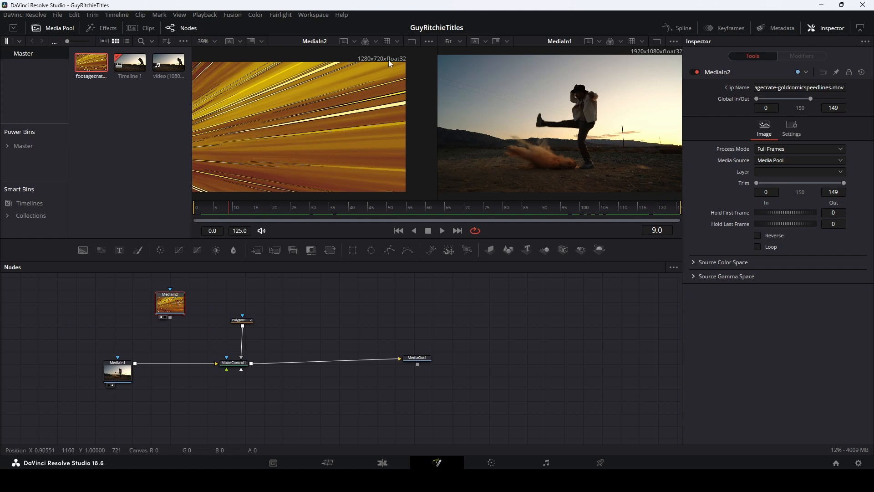
Step: Add a Resize node after MediaIn2 to scale the speed lines clip to 1920 x 1080
left_click(376, 70)
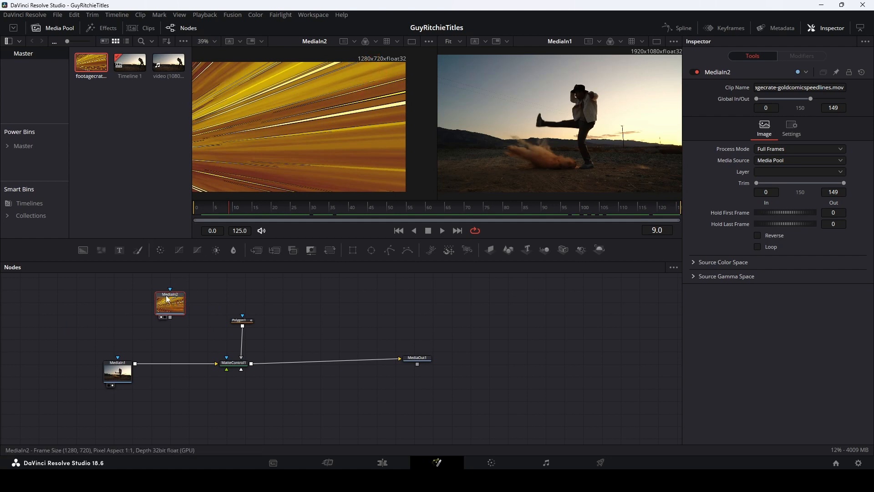
mouse_move(166, 294)
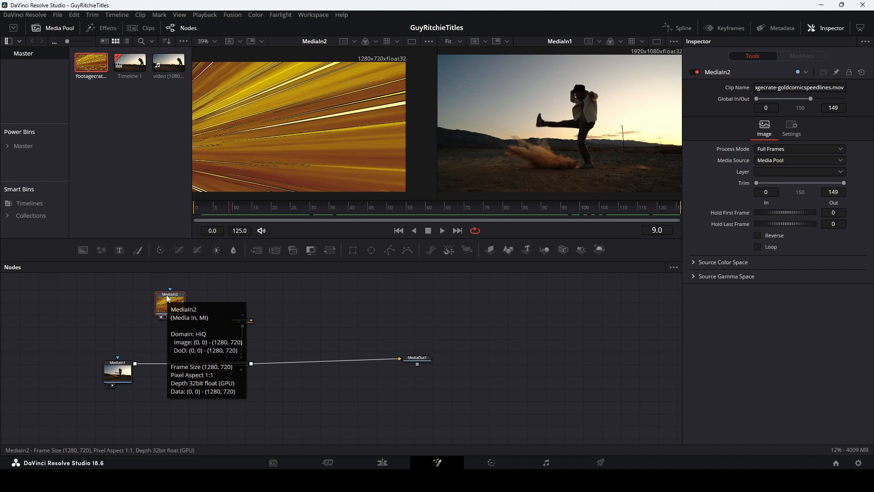
key("shift+space")
type("res")
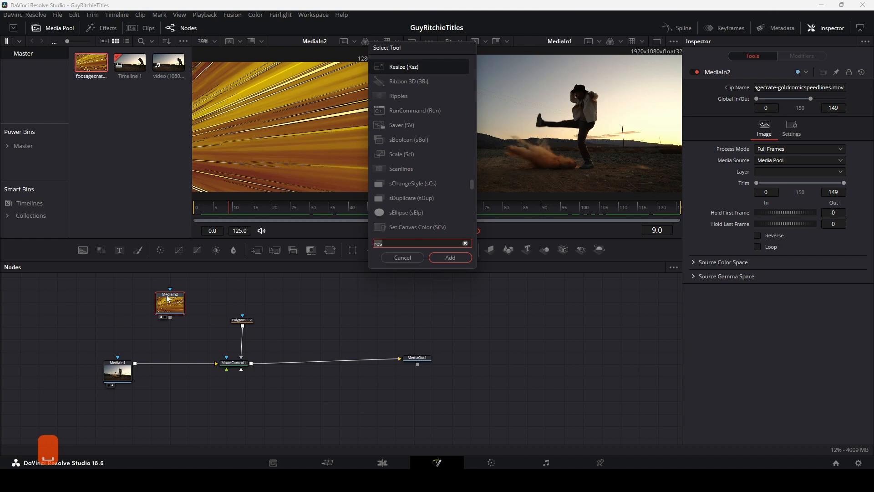
key("Return")
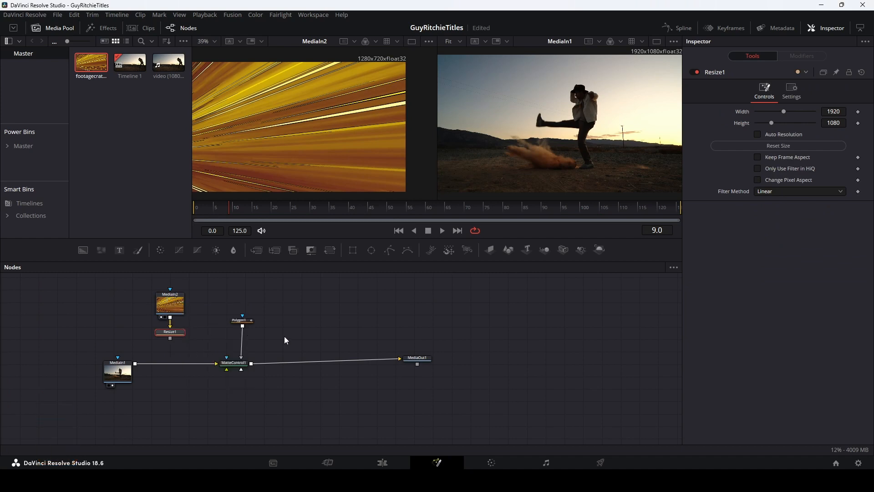
Step: Move MediaIn1 farther away from MatteControl1 and place MediaIn2 and Resize1 below the connection between them
left_click_drag(285, 339, 491, 334)
left_click_drag(321, 375, 248, 376)
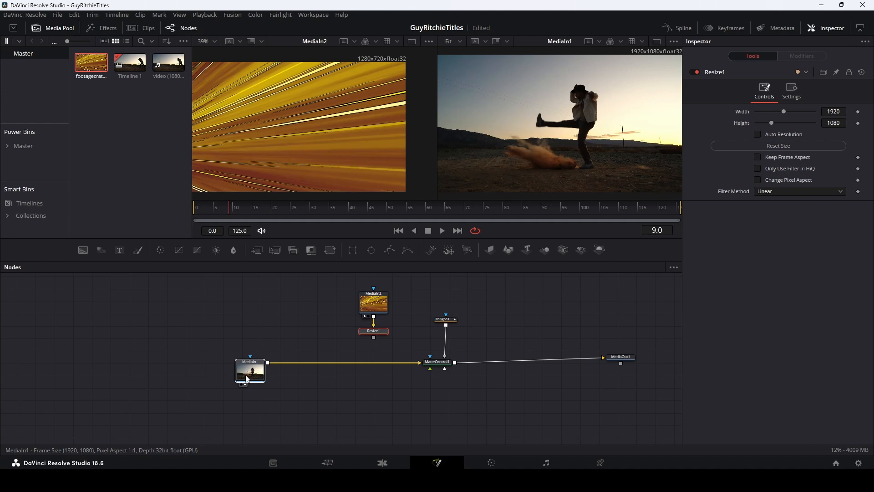
left_click(247, 379)
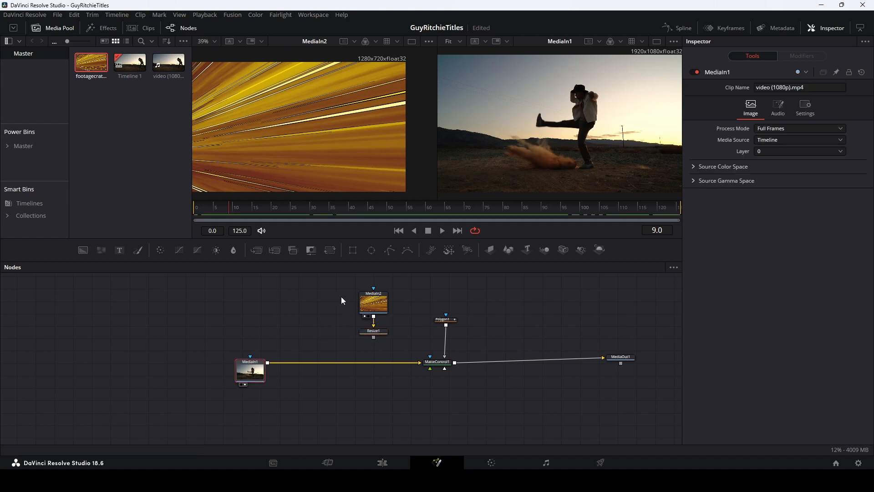
left_click_drag(339, 290, 408, 351)
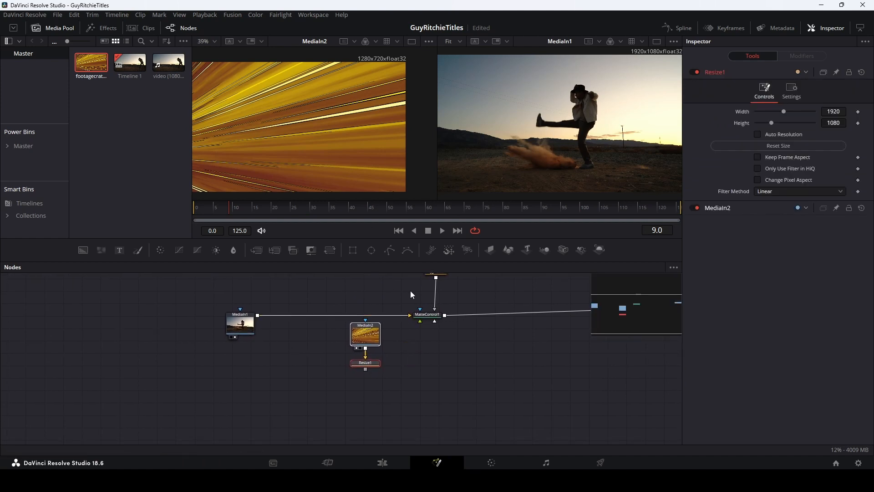
Step: Preview MatteControl1 in the second viewer and add a Merge node with MediaIn1 as background and Resize1 as foreground
left_click(427, 314)
key("2")
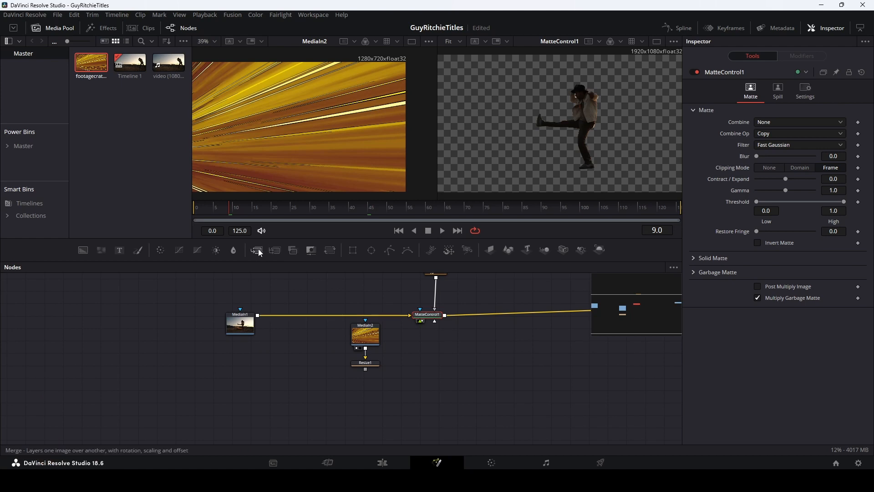
left_click_drag(260, 253, 356, 395)
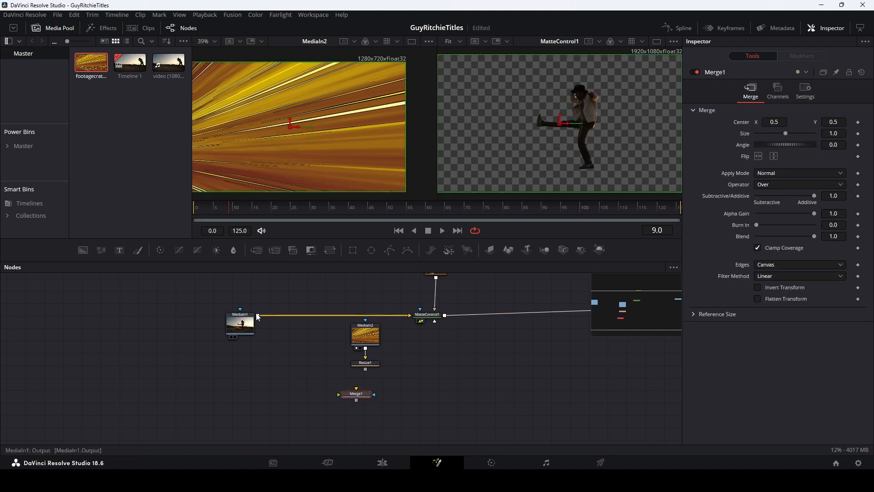
left_click_drag(257, 316, 361, 401)
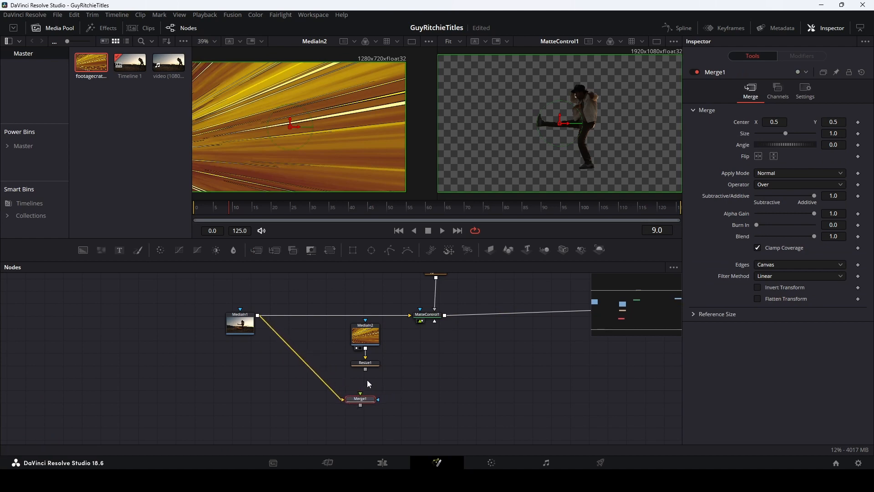
left_click_drag(365, 370, 360, 400)
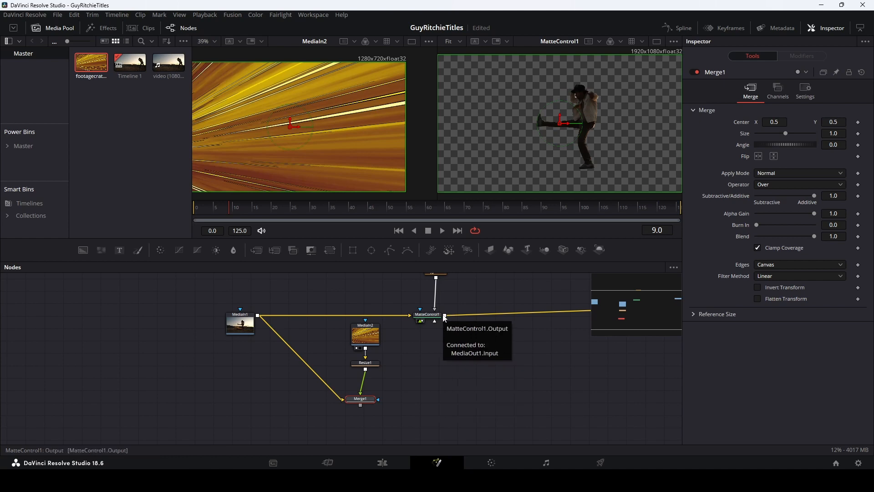
Step: Merge MatteControl1's output over Merge1 through a second Merge node, and detach MediaOut1 from MatteControl1 and move it farther away
left_click_drag(445, 315, 359, 406)
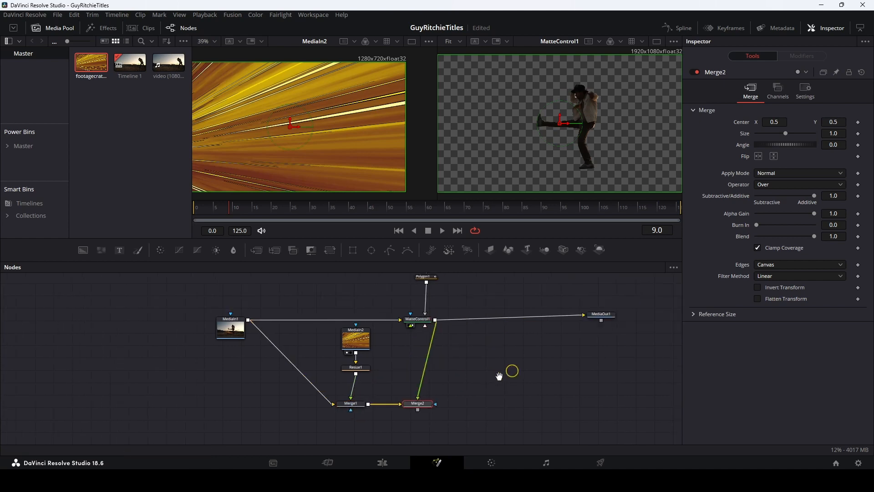
left_click_drag(520, 329, 495, 341)
left_click_drag(553, 326, 627, 348)
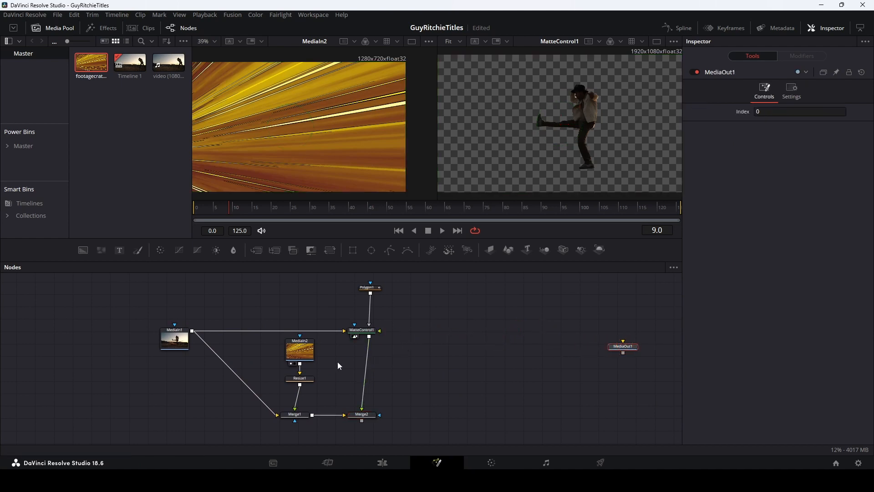
Step: Route the MediaIn1-to-Merge1 connection around a corner with a pipe router and move MediaIn1, MatteControl1 and Polygon1 higher
left_click_drag(345, 363, 363, 354)
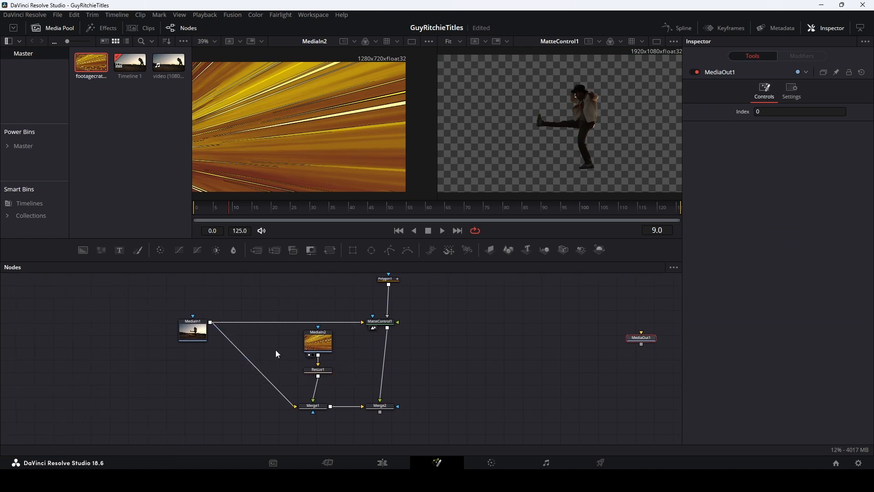
left_click(254, 366, "alt")
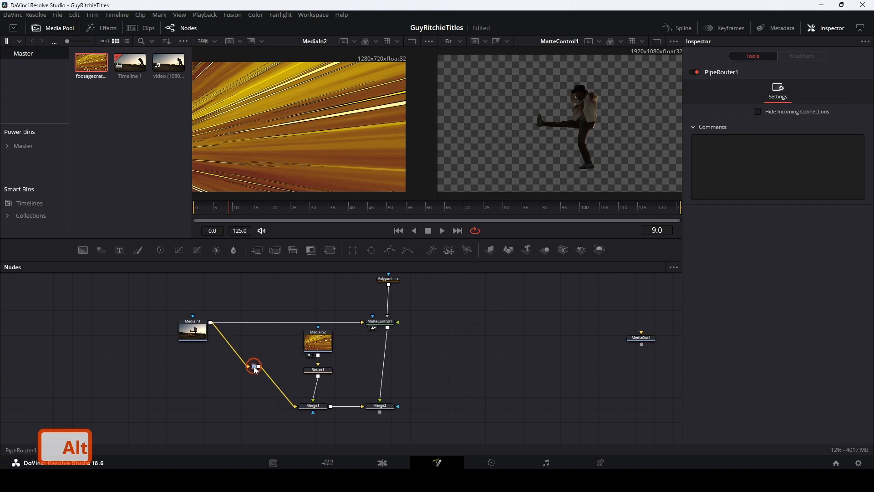
left_click_drag(255, 367, 213, 413)
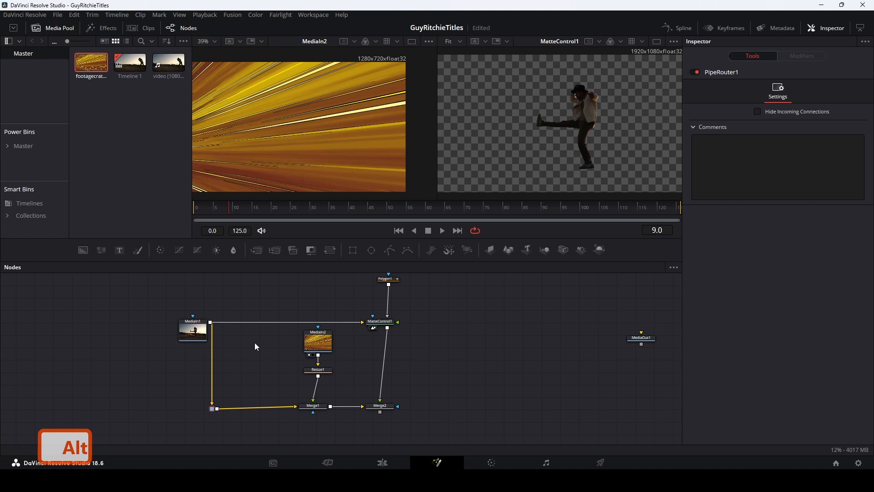
left_click_drag(255, 343, 234, 364)
left_click_drag(394, 284, 173, 312)
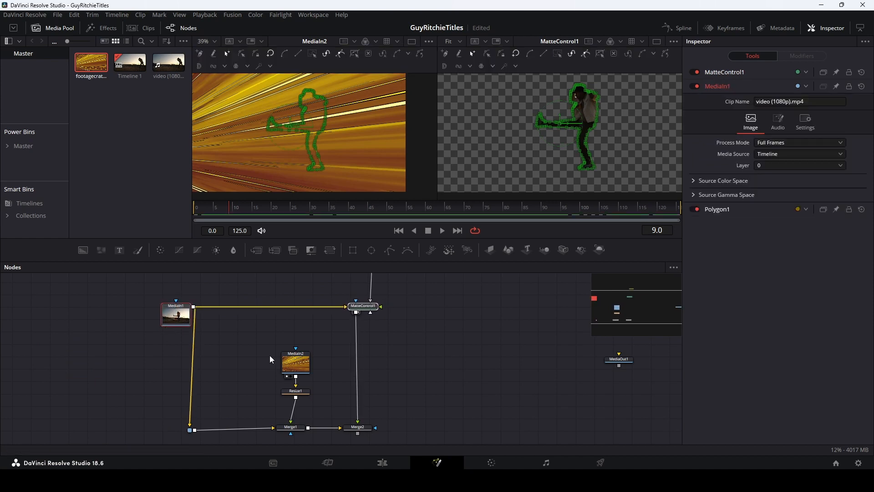
Step: Preview Merge2 in the second viewer and line up MediaIn2 and Resize1 directly above Merge1
left_click(359, 429)
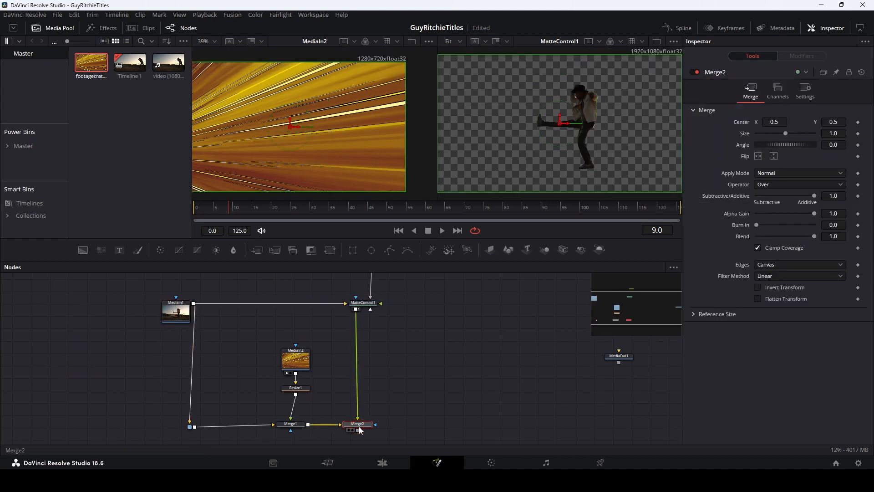
key("2")
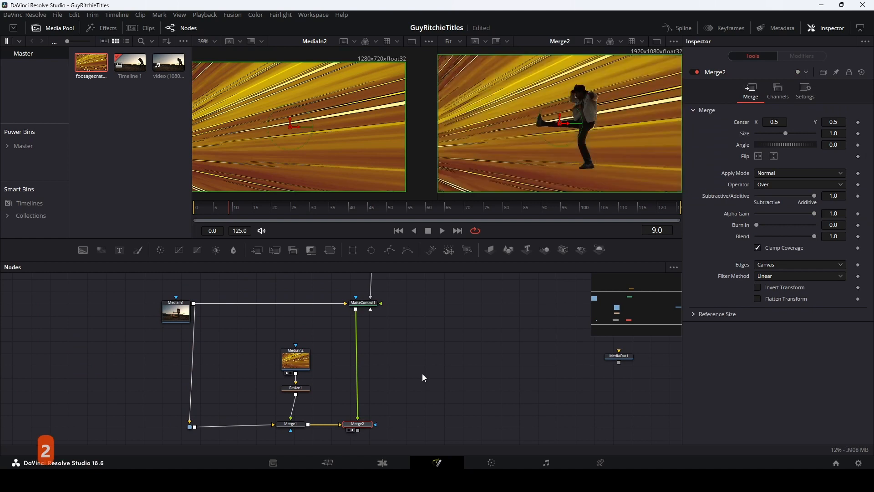
left_click_drag(421, 327, 389, 343)
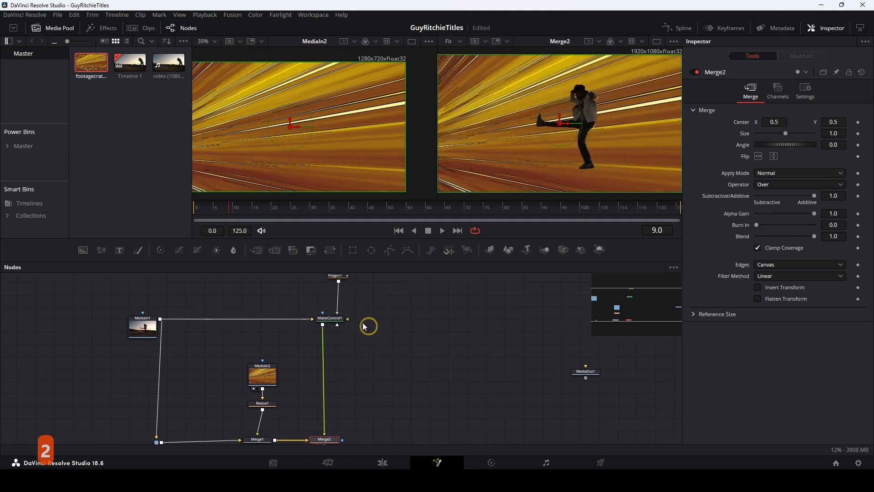
left_click_drag(281, 353, 268, 381)
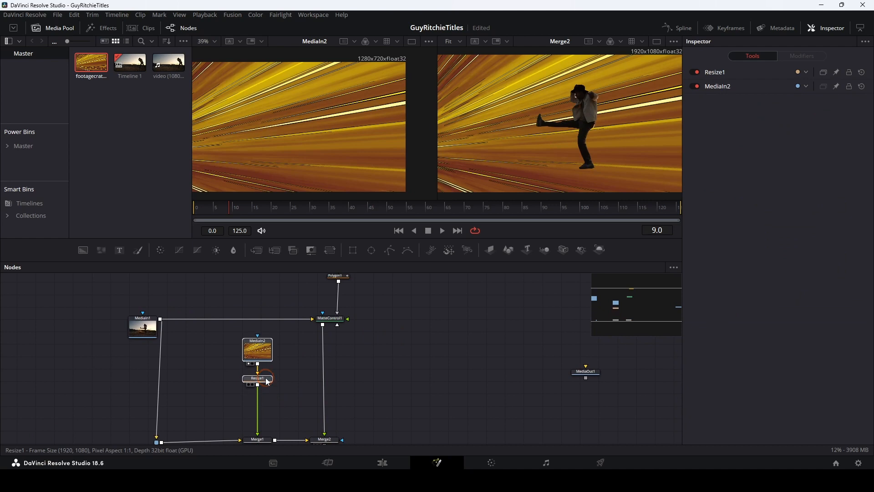
left_click(257, 348)
left_click(284, 358)
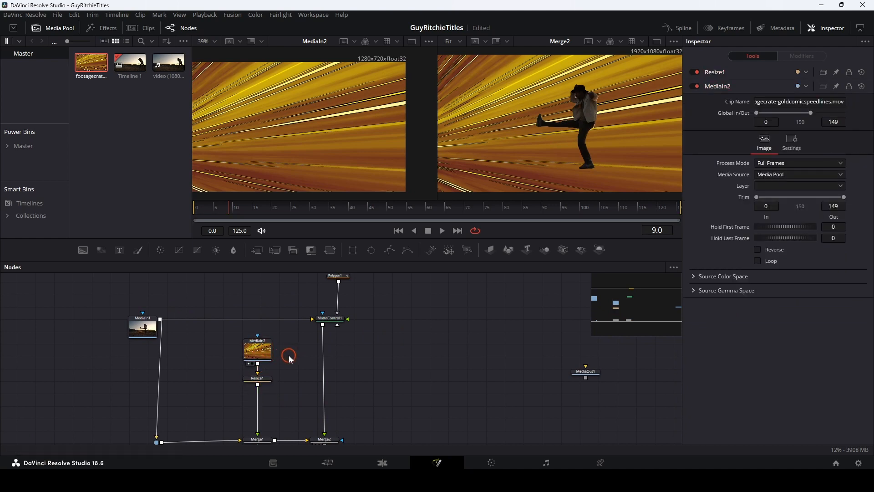
Step: Go to the first frame and add a Transform node between Resize1 and Merge1, spaced slightly below Resize1
left_click(401, 232)
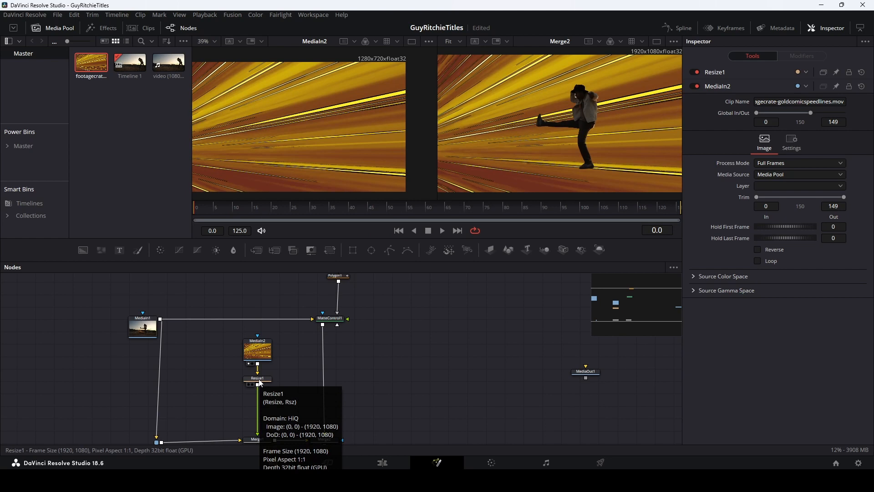
left_click(258, 378)
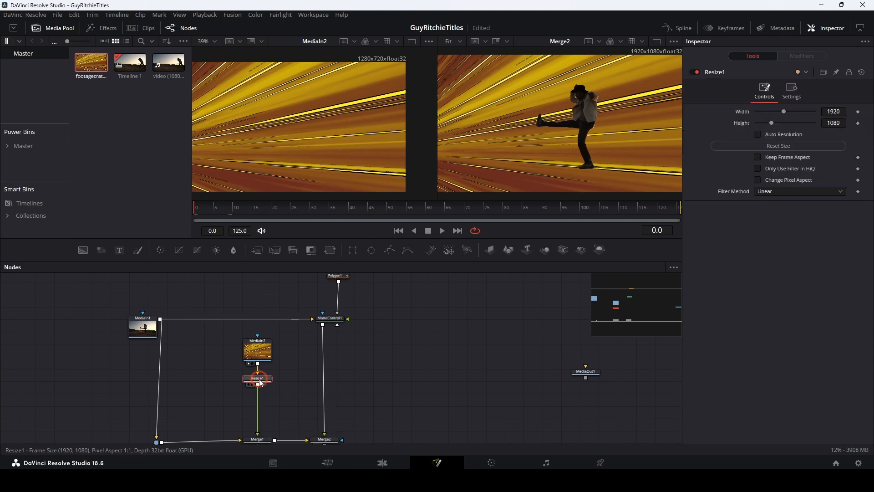
key("shift+space")
type("res")
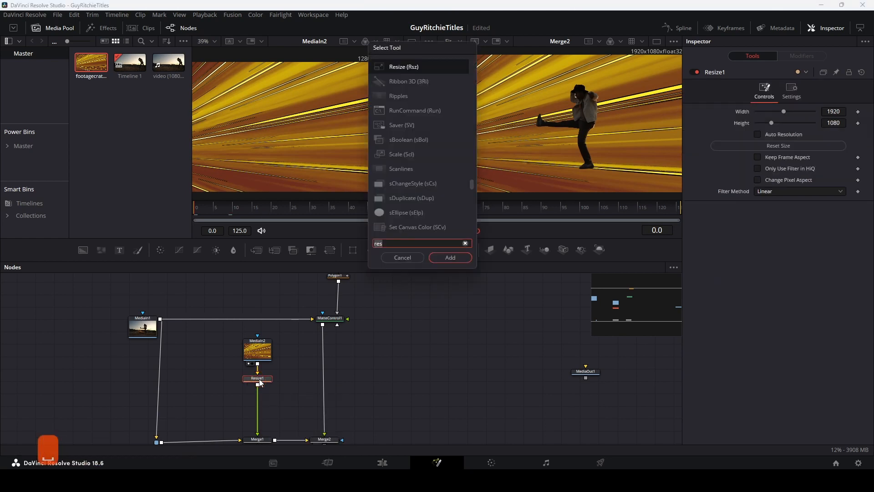
type("ta")
key("BackSpace")
type("tan")
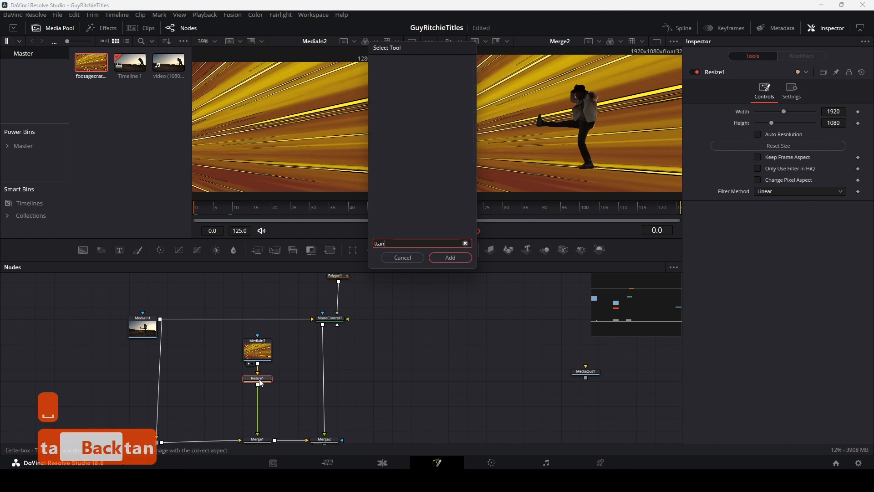
key("BackSpace")
key("BackSpace")
key("BackSpace")
type("rs")
key("BackSpace")
type("ans")
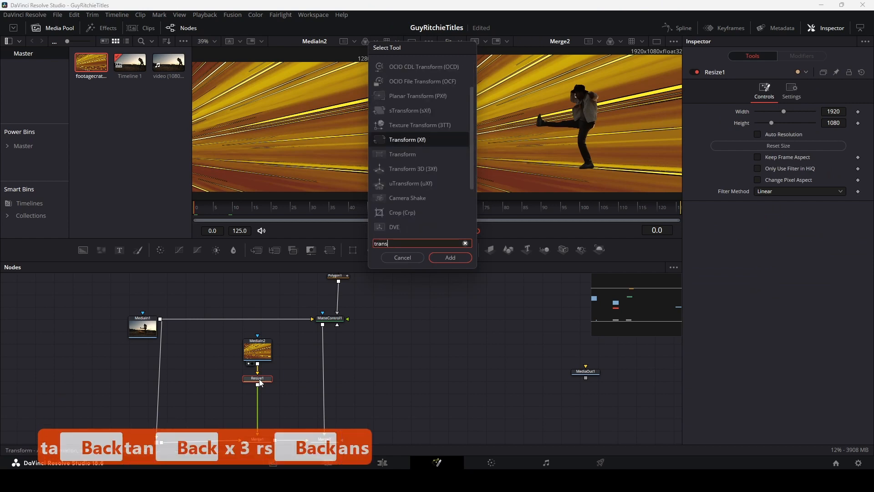
key("Return")
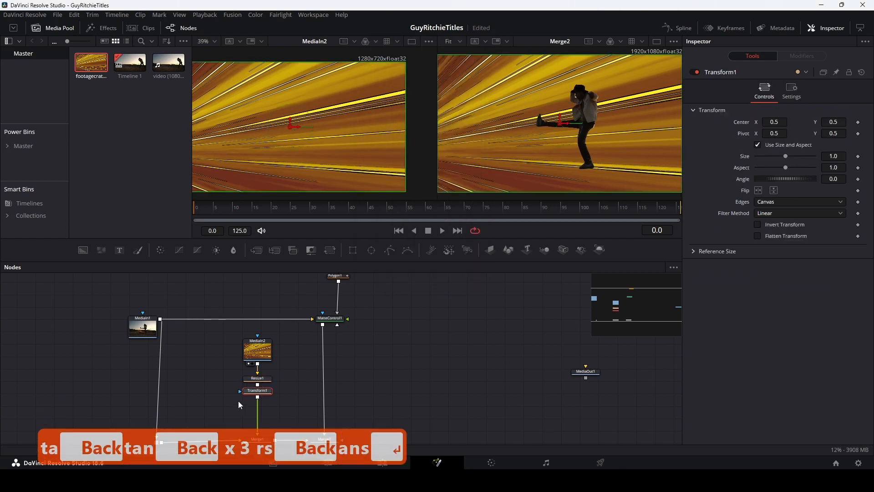
left_click_drag(254, 392, 254, 399)
Step: Set Transform1's Center X to 1.5 at frame 0 so the speed lines start outside the frame
left_click(399, 230)
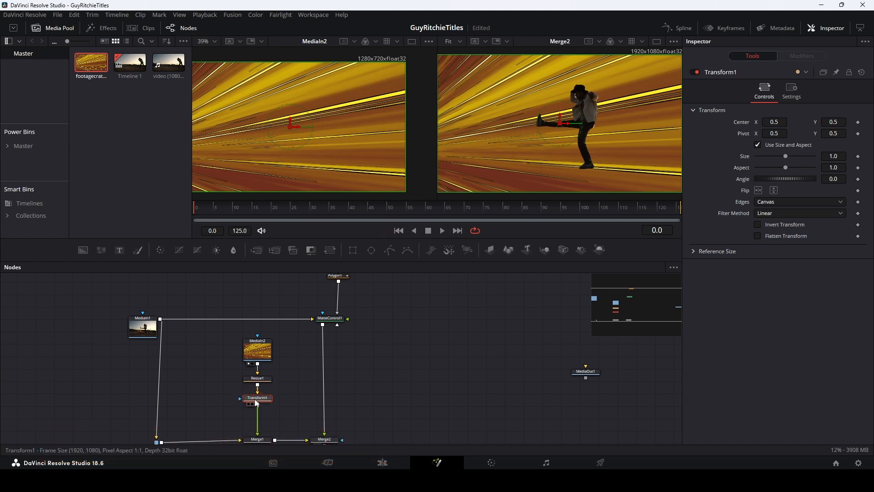
left_click_drag(774, 121, 873, 121)
scroll(526, 131, "down", 2)
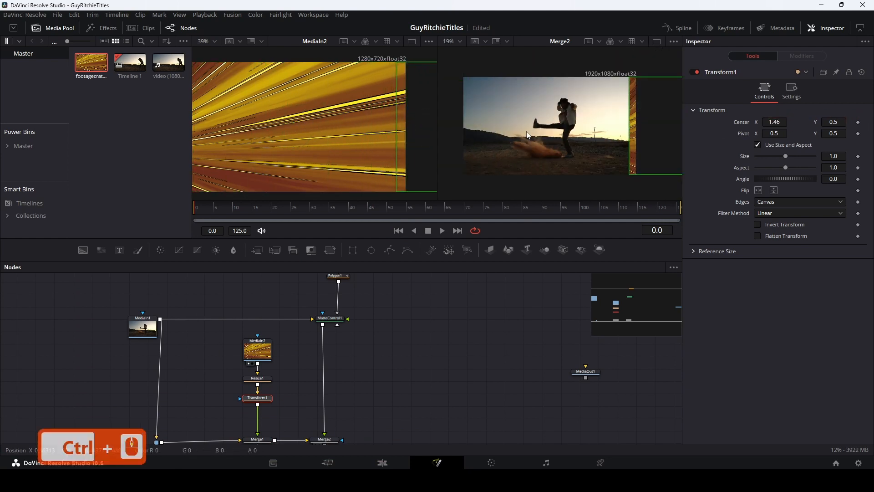
left_click_drag(771, 122, 774, 122)
double_click(773, 122)
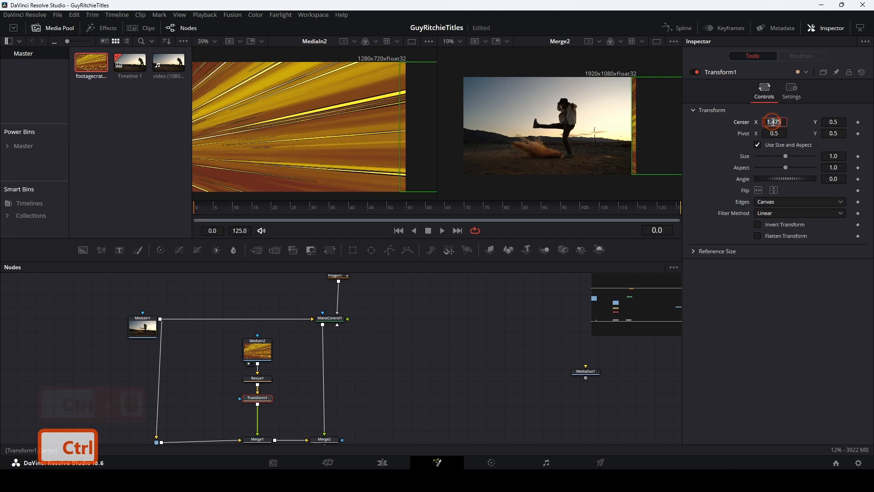
type("1.")
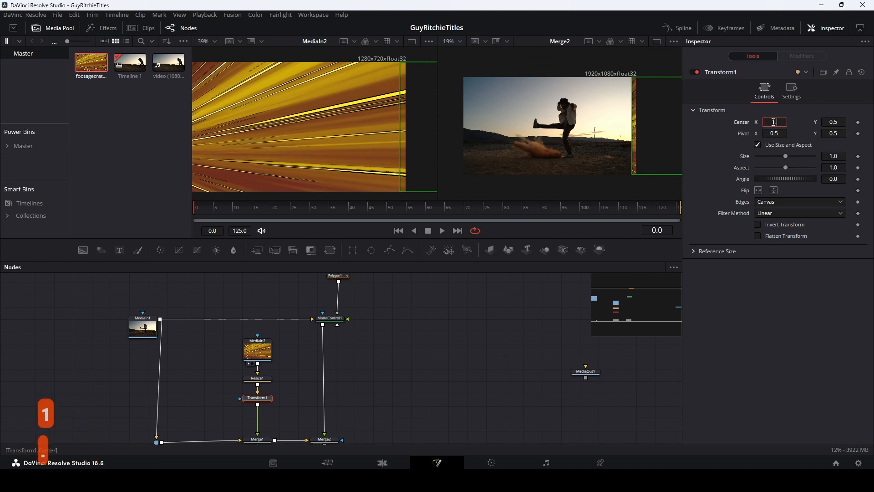
key("BackSpace")
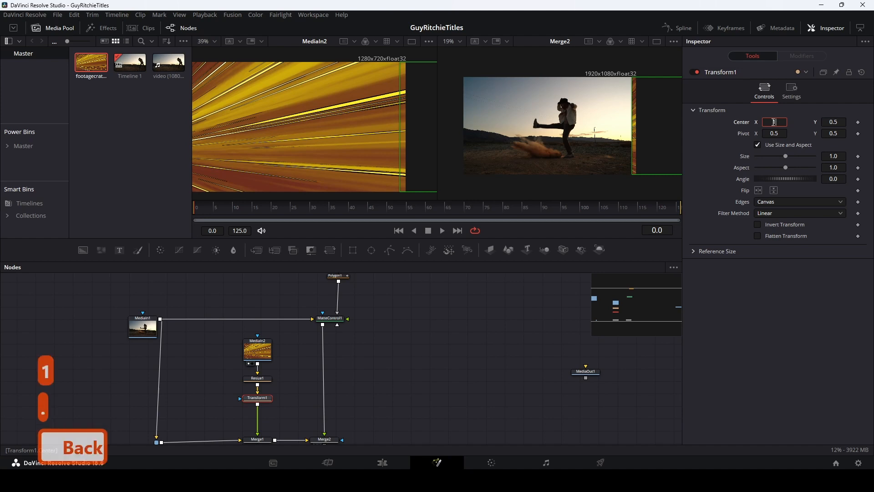
type(".5")
key("Return")
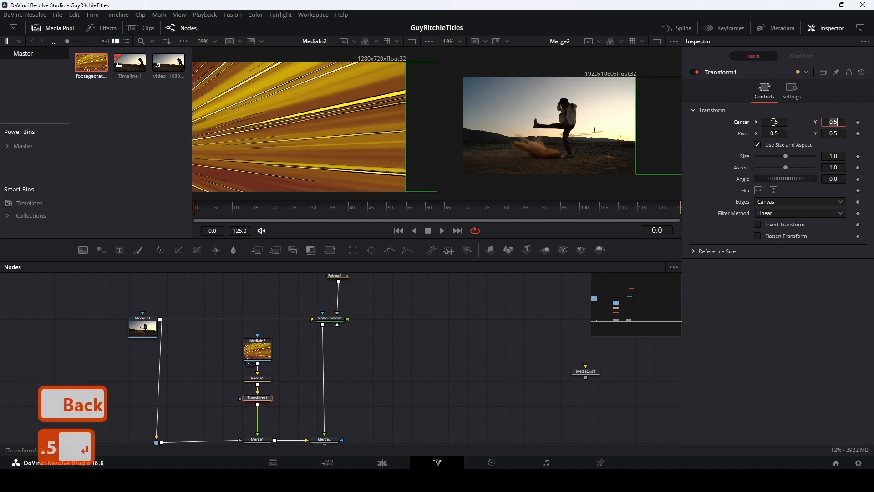
left_click(454, 355)
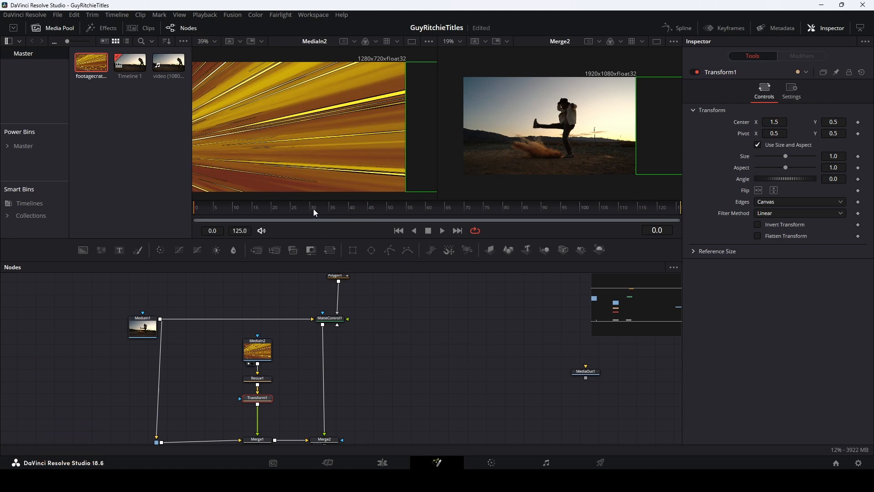
Step: Try to animate the slide-in by setting Transform1's Center X to 0.5 at frame 15, and check its spline
mouse_move(258, 210)
left_mouse_down()
mouse_move(280, 209)
mouse_move(253, 209)
left_mouse_up()
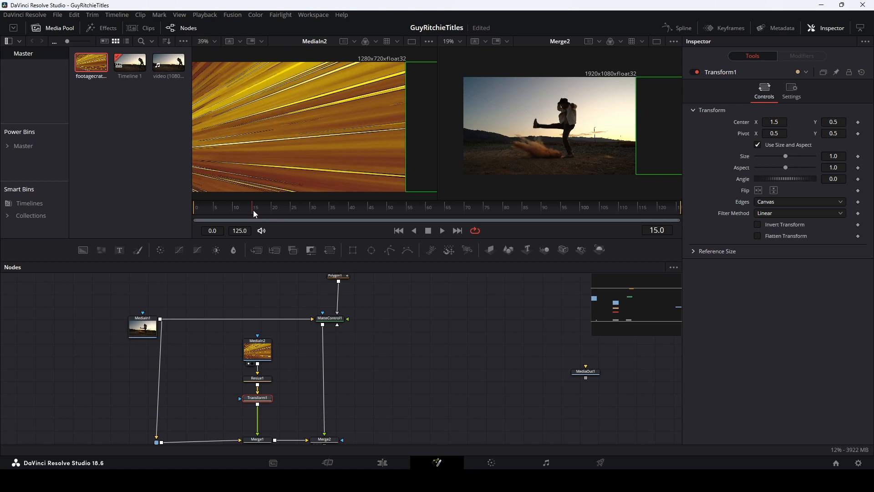
left_click(775, 121)
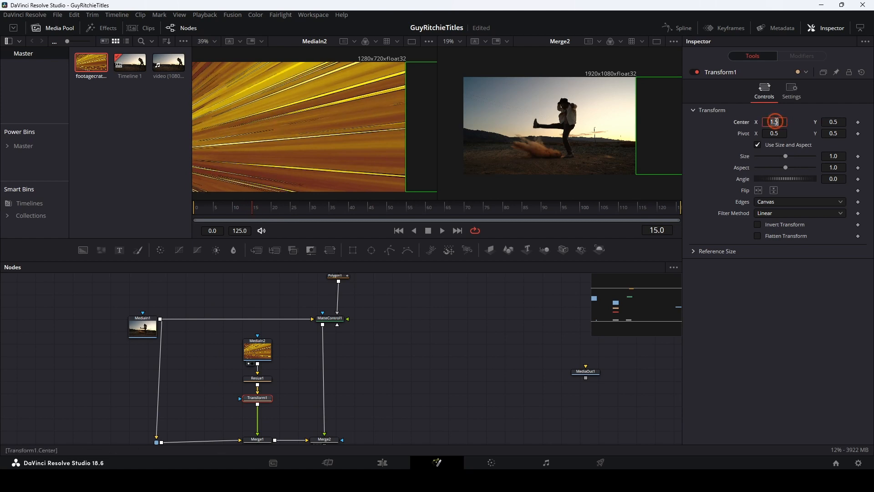
type(".5")
key("Return")
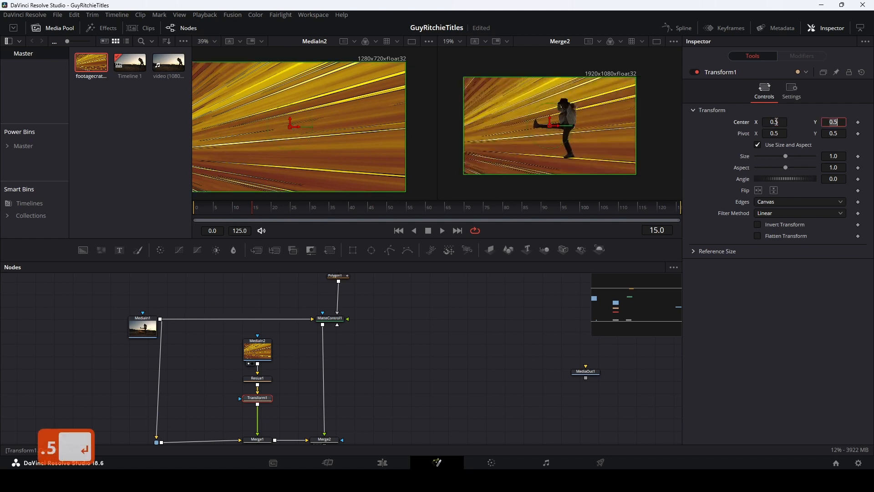
left_click(444, 355)
left_click(535, 192)
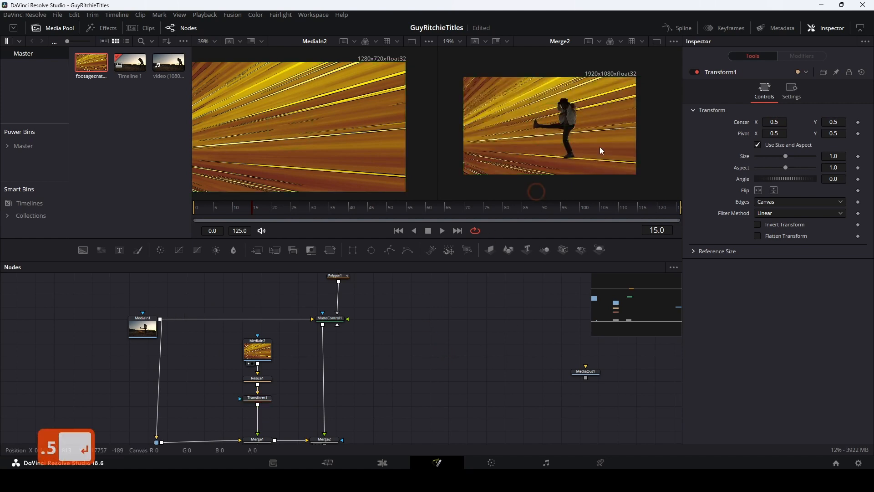
left_click(684, 26)
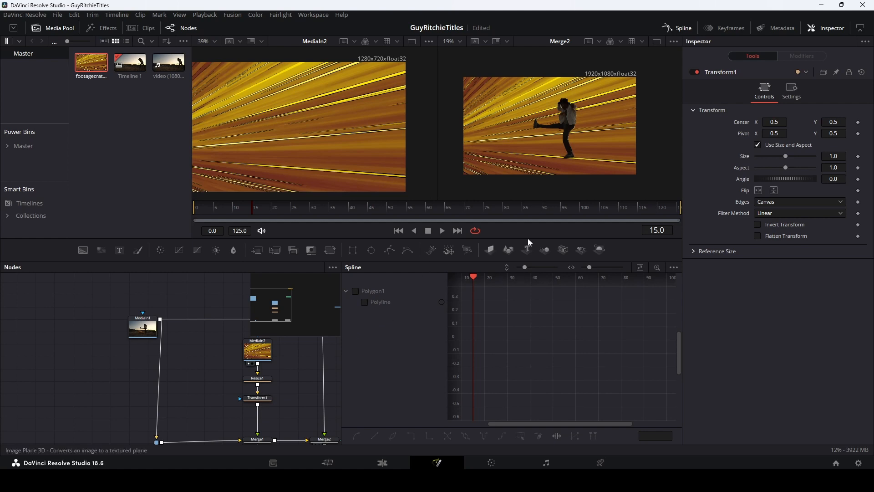
left_click(687, 30)
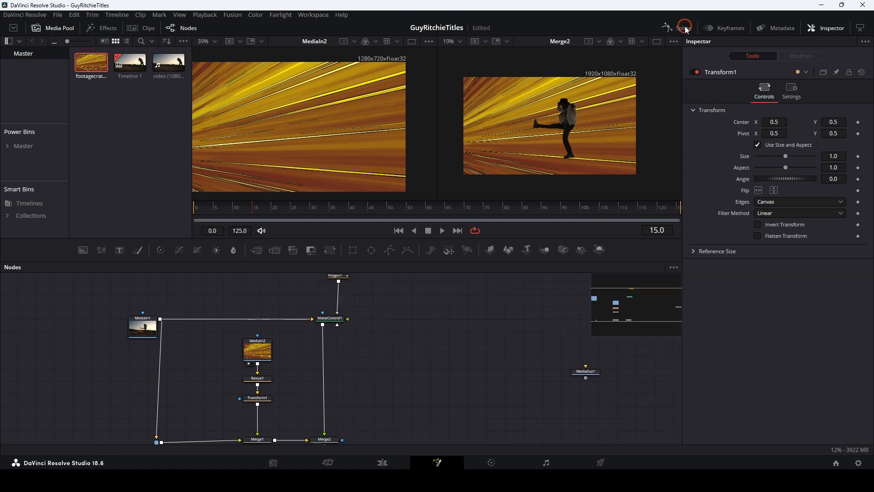
Step: Return to frame 0, set Transform1's Center X to 1.5 and keyframe the Center there
left_click(262, 402)
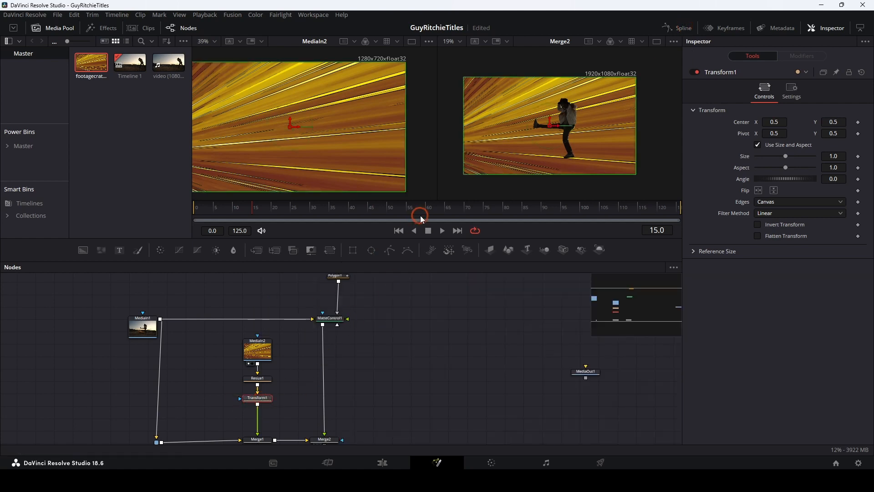
left_click(399, 231)
left_click(437, 174)
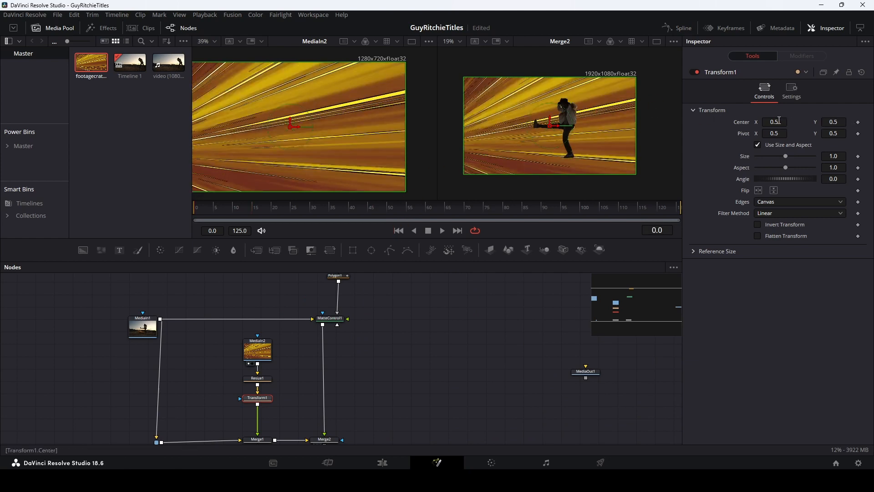
left_click(773, 122)
type("1.5")
key("Return")
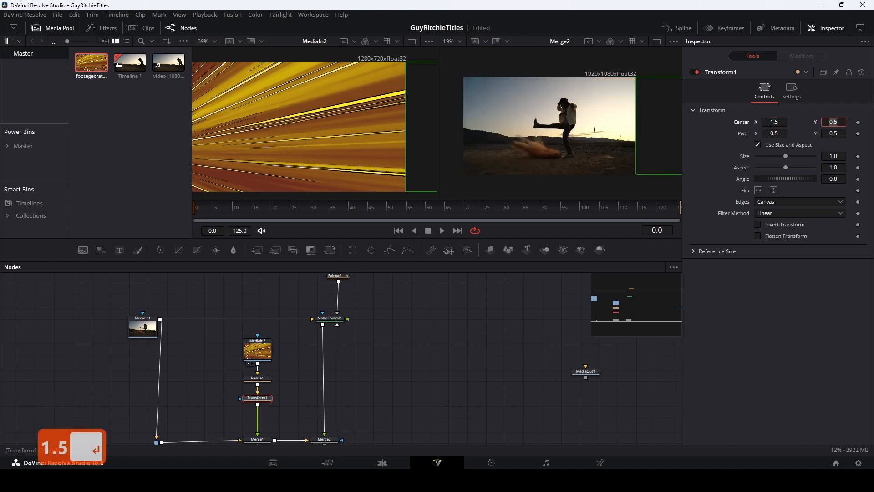
left_click(858, 122)
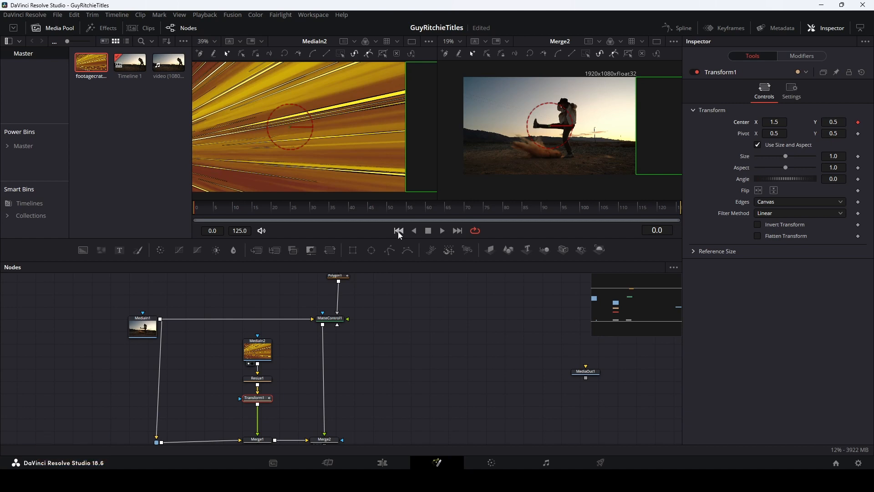
Step: Go to frame 15 and set Transform1's Center X to 0.5 as the end of the slide-in
left_click(251, 209)
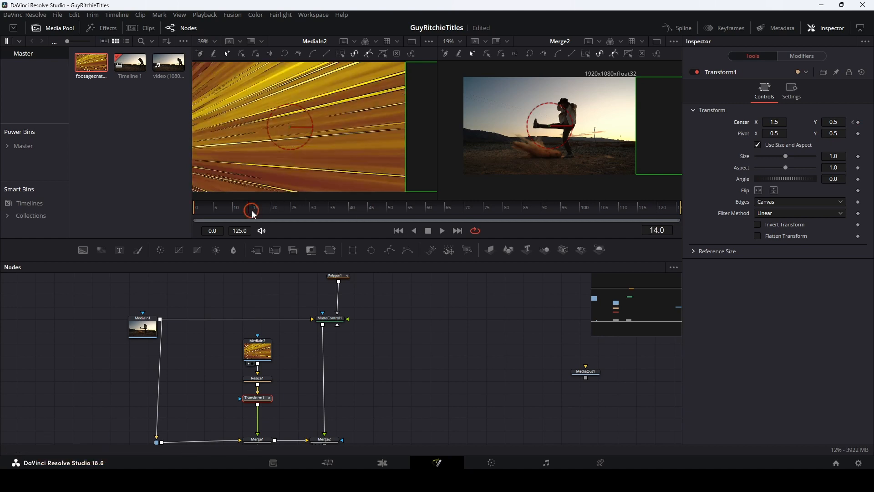
left_click(776, 122)
key("BackSpace")
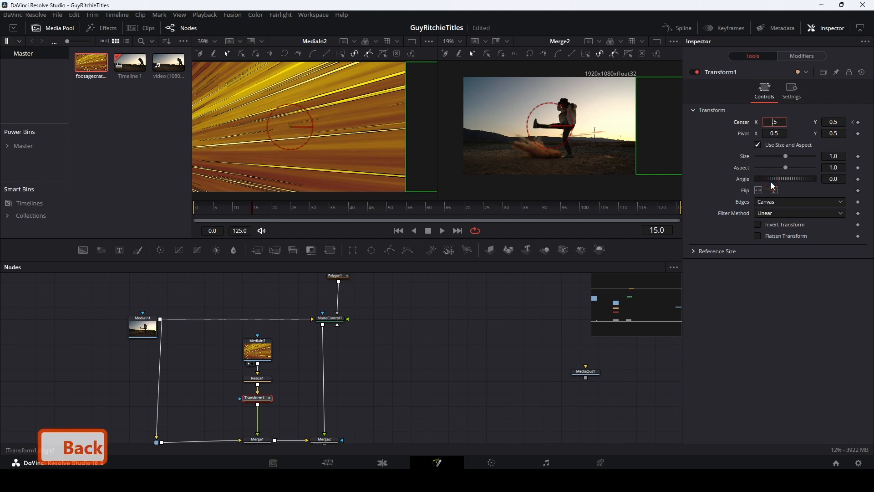
key("Return")
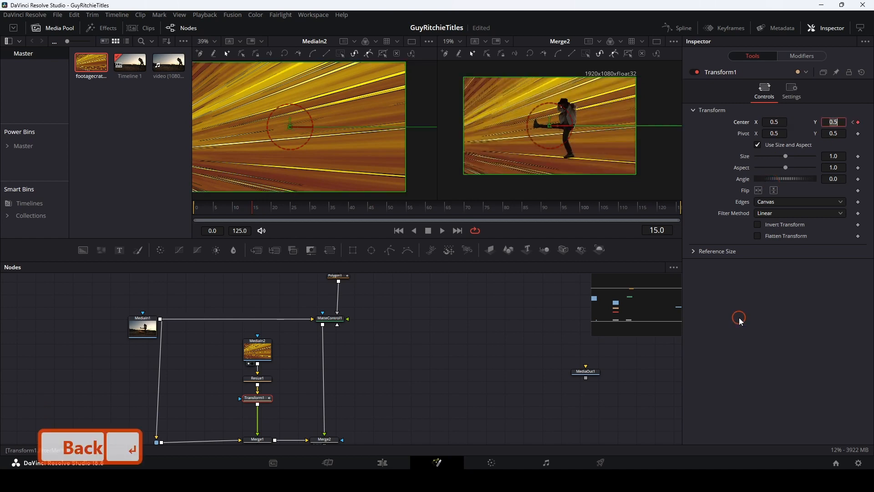
Step: Show Transform1's Displacement curve fitted in the spline editor and smooth both of its keyframes
left_click(676, 29)
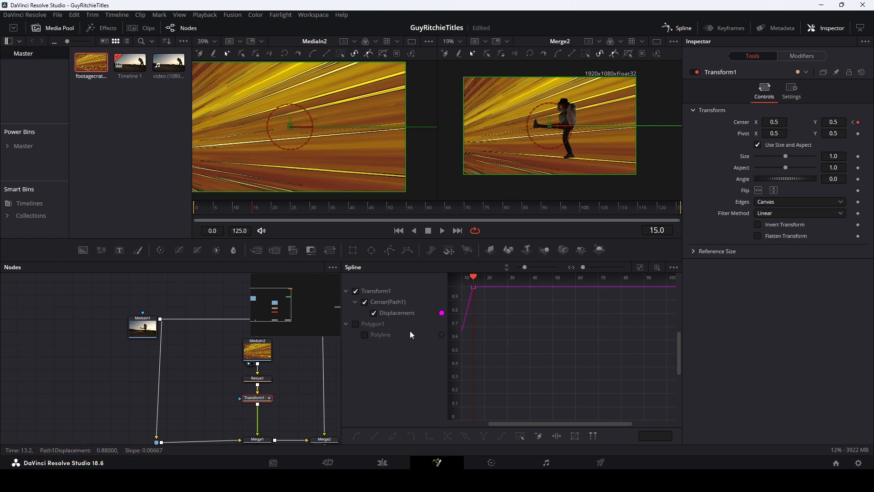
left_click_drag(512, 338, 578, 344)
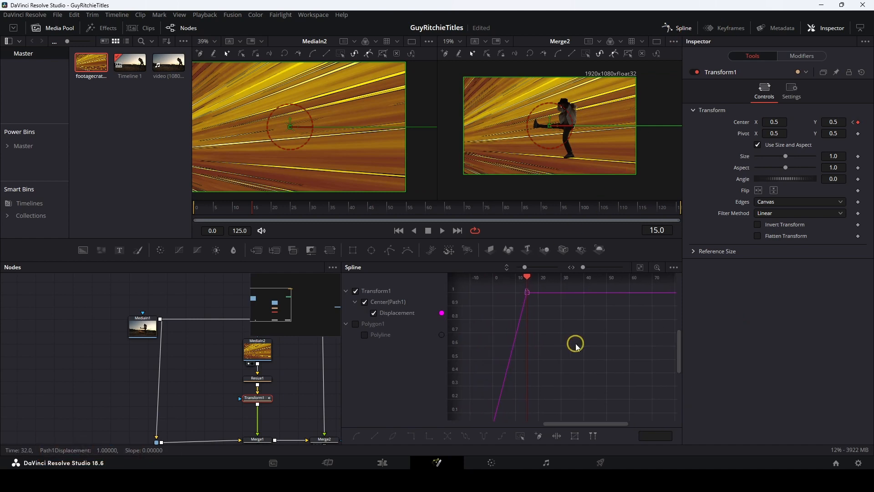
left_click(641, 267)
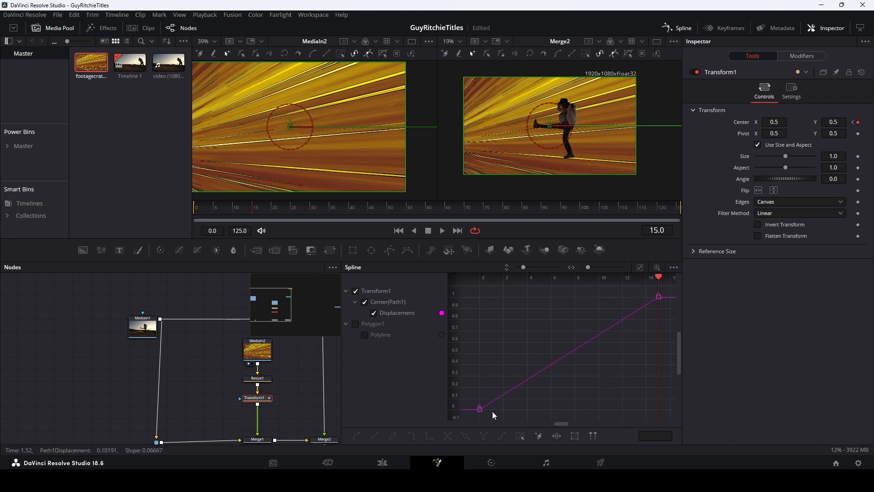
left_click_drag(472, 414, 668, 292)
key("s")
Step: Extend the frame 15 keyframe's handle horizontally back almost to frame 0 for a long ease-out, and close the spline editor
left_click_drag(597, 301, 491, 301)
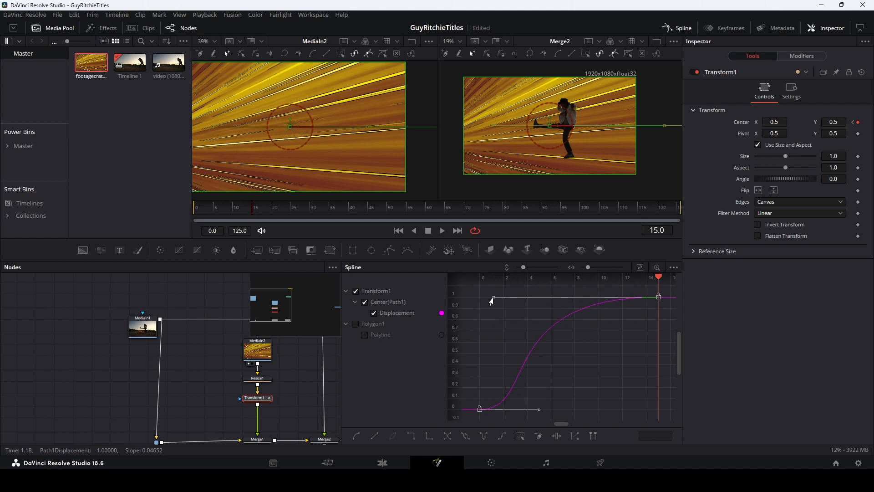
left_click_drag(491, 302, 487, 302)
mouse_move(488, 301)
left_mouse_down()
mouse_move(472, 300)
mouse_move(484, 301)
left_mouse_up()
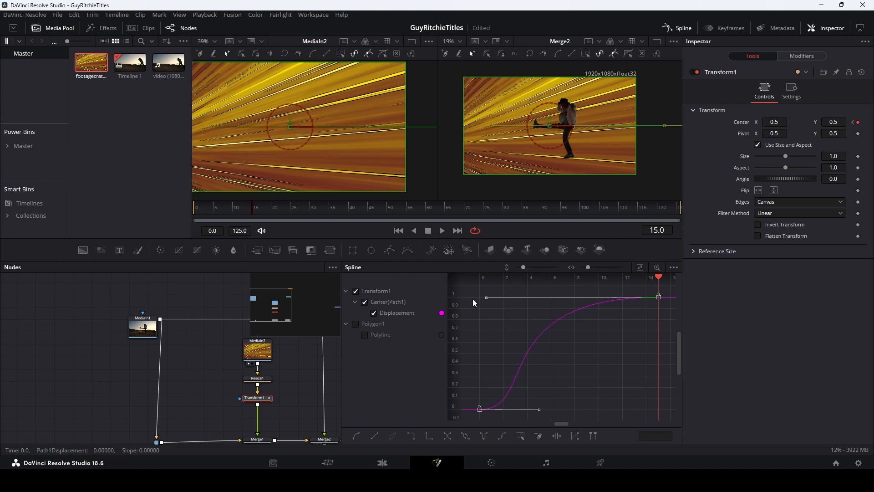
left_click(678, 26)
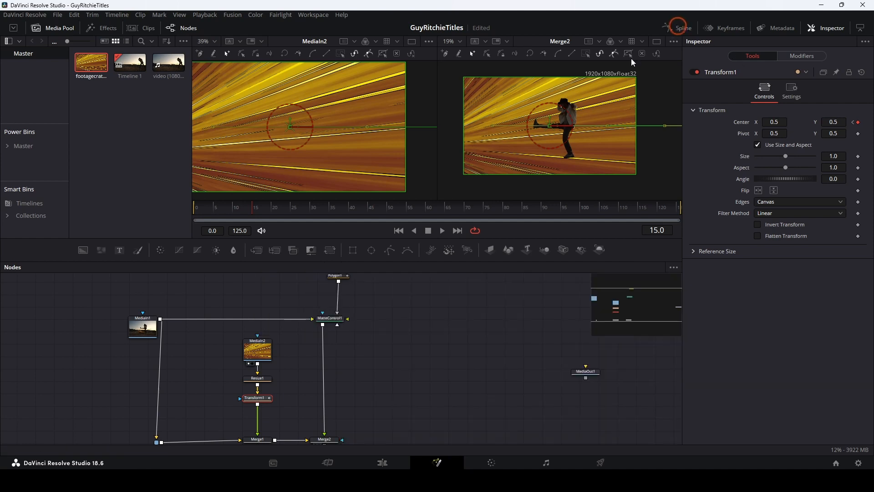
Step: Play the composition from the first frame to check the eased slide-in of the speed lines
left_click(399, 232)
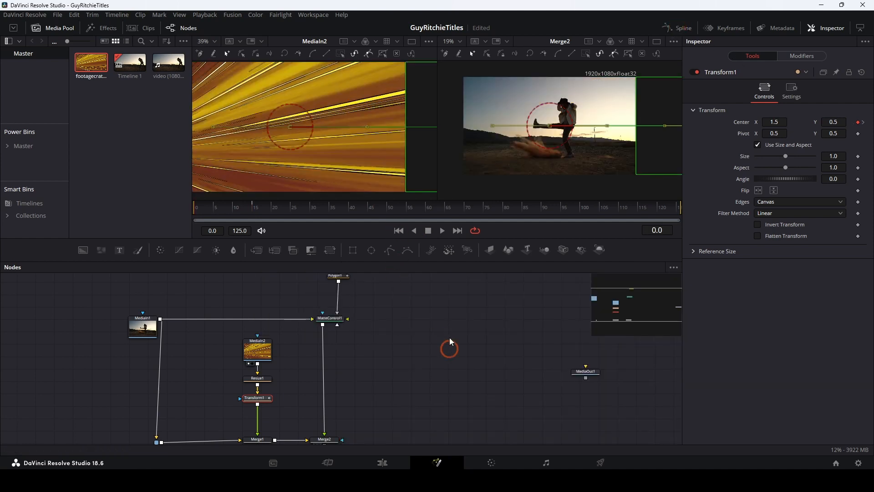
left_click(435, 322)
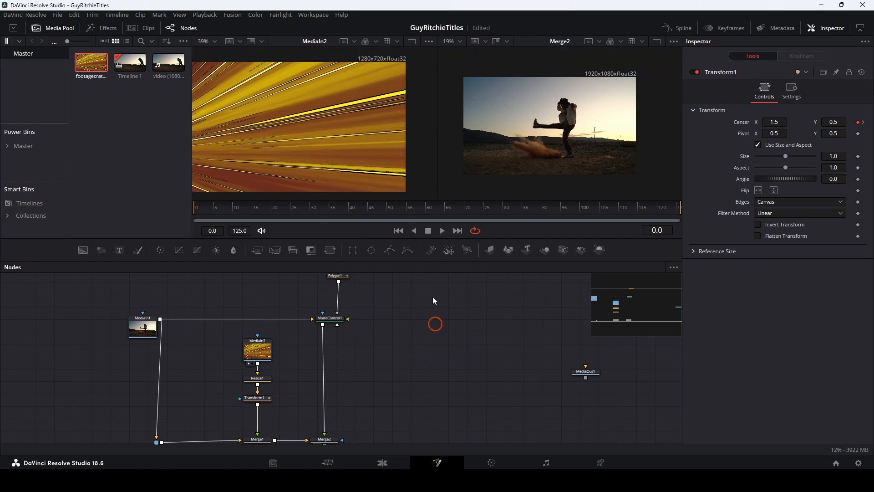
left_click(443, 230)
left_click(469, 338)
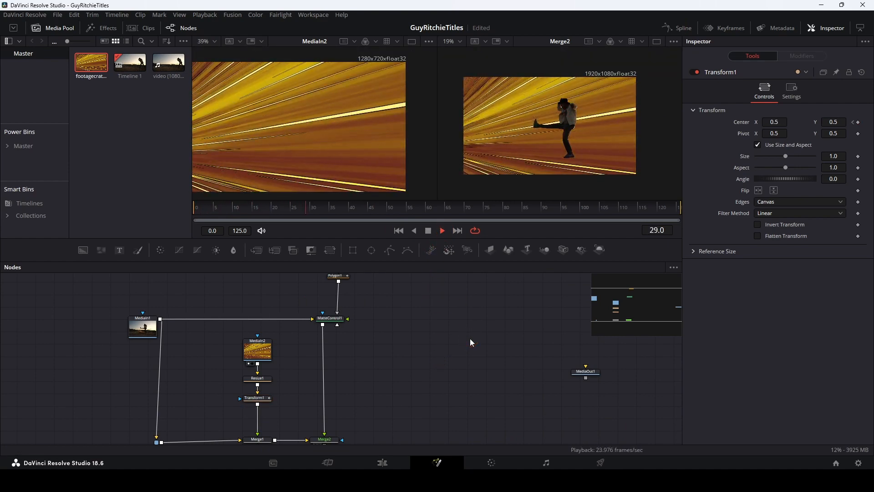
key("space")
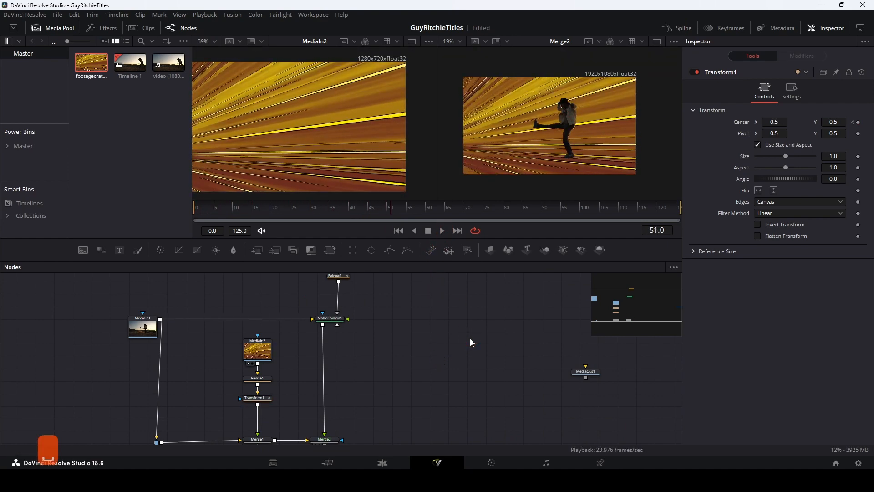
Step: Pull the last Displacement keyframe's handle past frame 0 and up to about 1.15 so the slide-in slightly overshoots
left_click(685, 28)
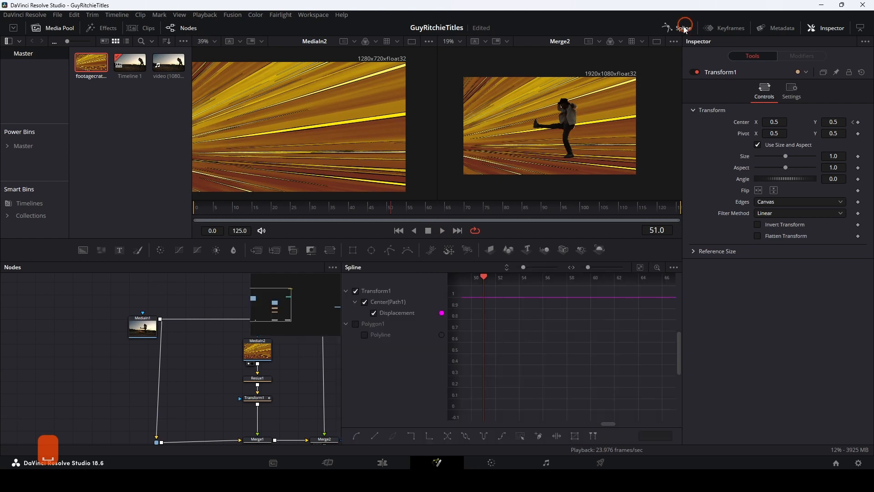
left_click(640, 268)
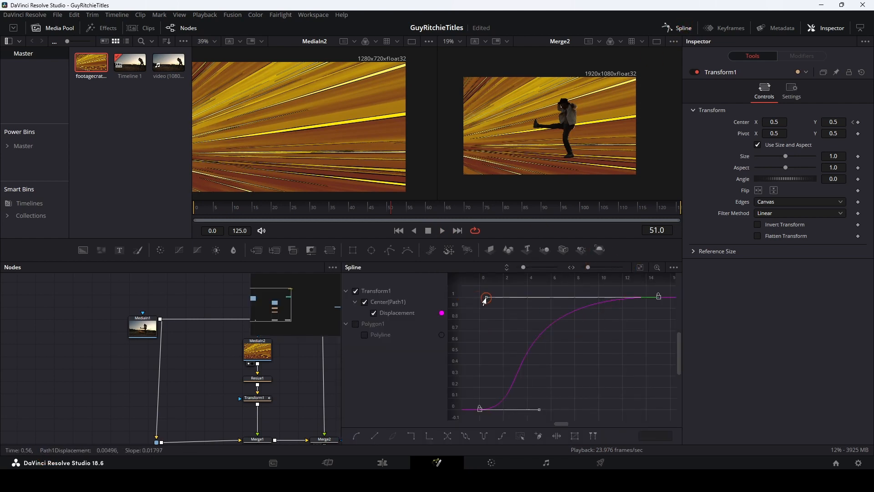
mouse_move(487, 297)
left_mouse_down()
mouse_move(457, 301)
mouse_move(485, 298)
mouse_move(486, 289)
mouse_move(503, 332)
mouse_move(479, 296)
left_mouse_up()
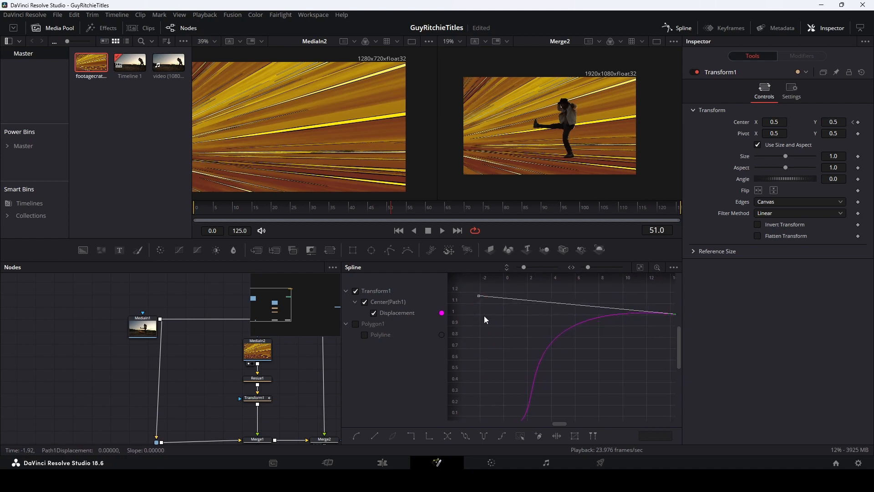
Step: Play the overshooting slide-in from the first frame to check it, then close the spline editor
left_click(399, 230)
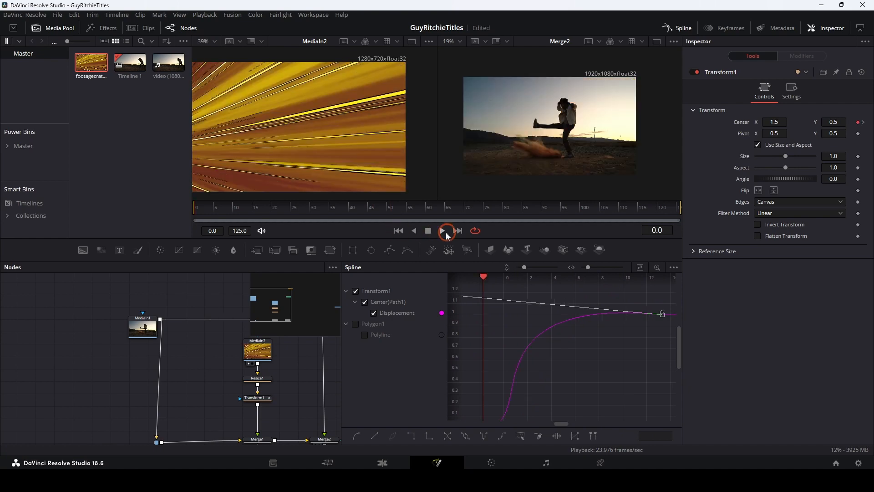
left_click(442, 231)
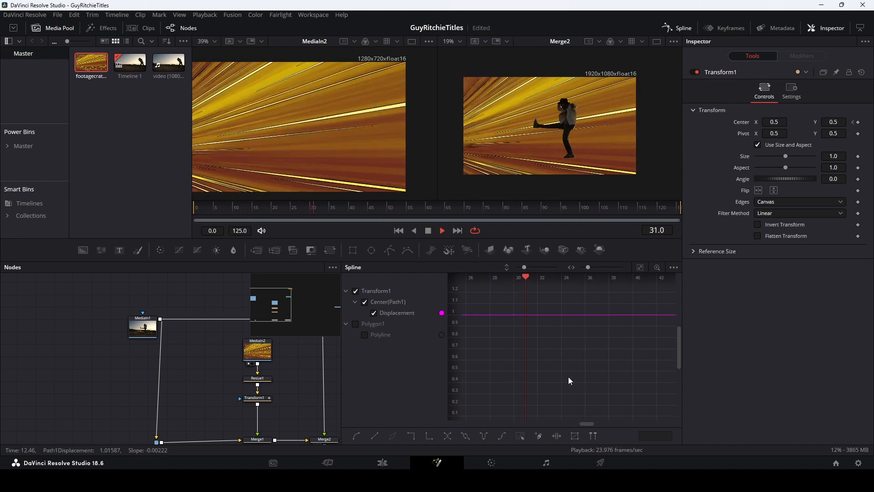
key("space")
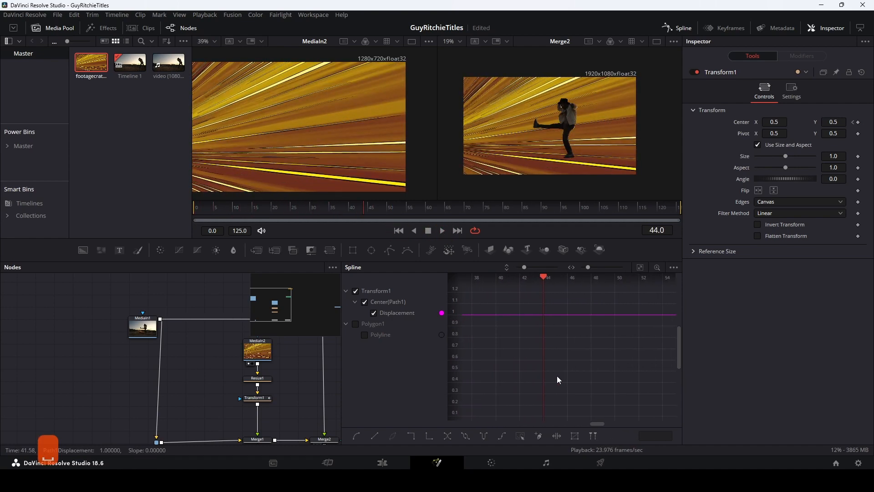
left_click(680, 27)
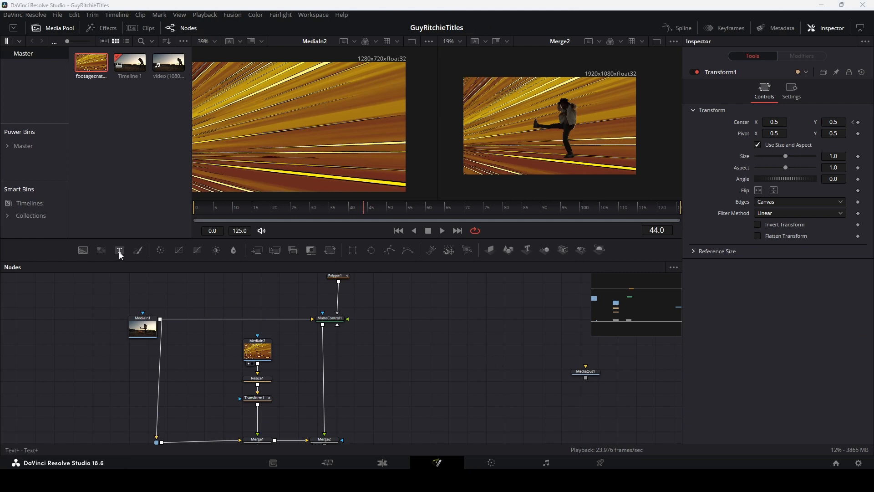
Step: Add a Text+ node in the empty area beside MatteControl1, enter the character's full name and preview it in the first viewer
left_click_drag(120, 255, 444, 310)
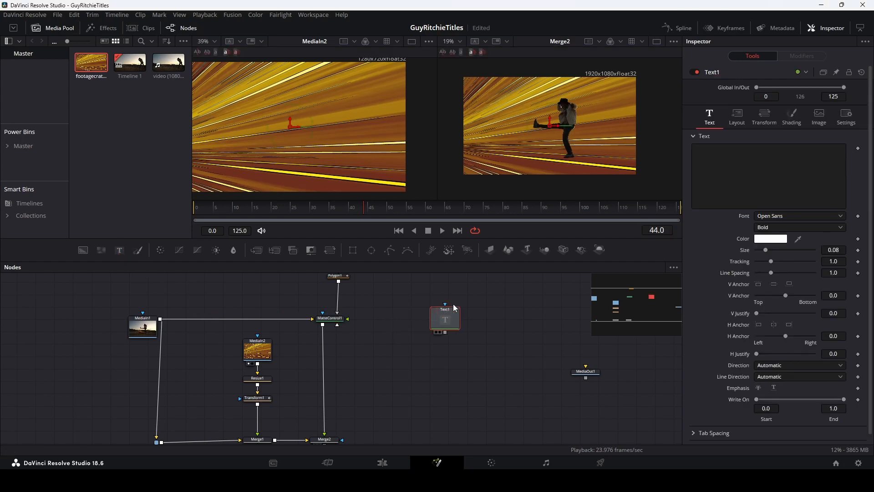
left_click(753, 169)
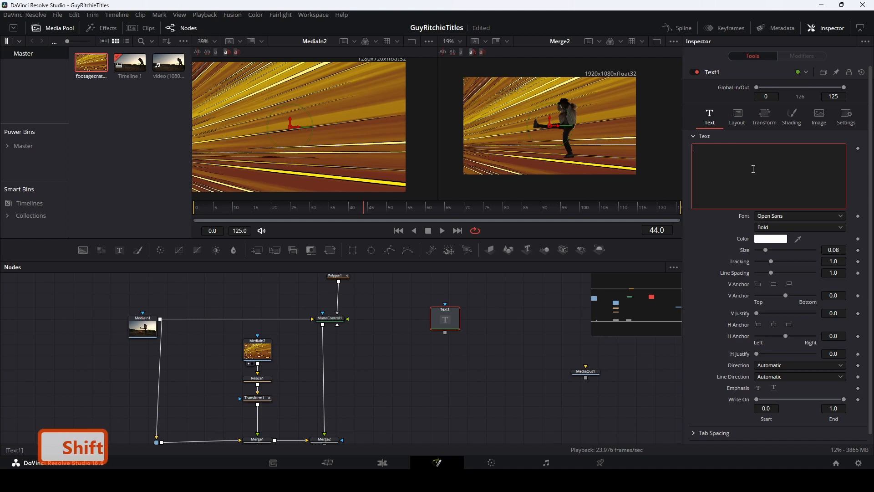
type("John Smith")
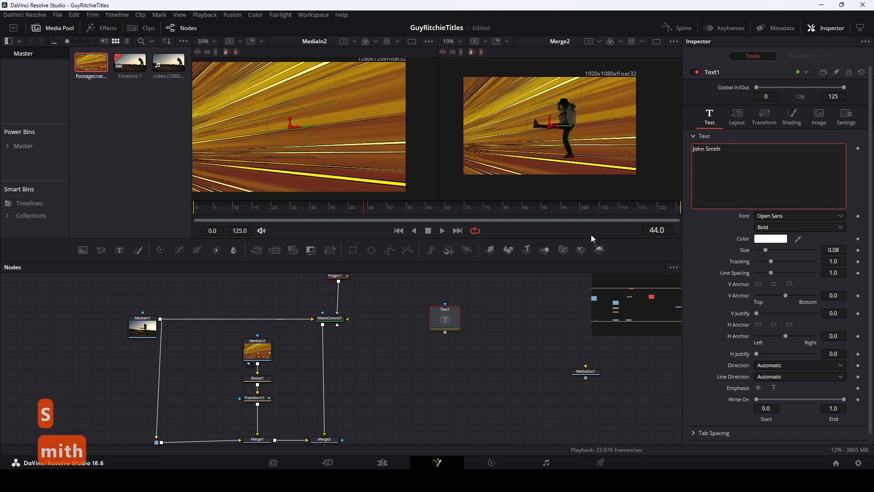
left_click(448, 317)
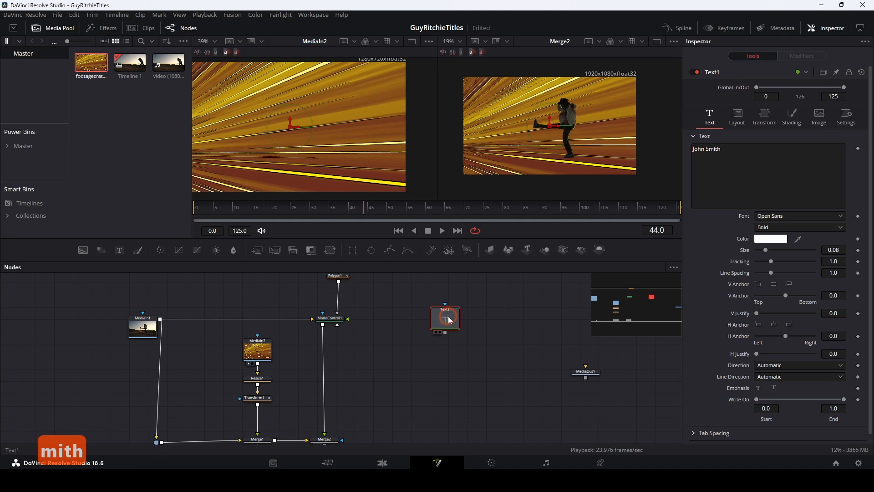
key("1")
Step: Change the character name's font to Edo SZ HQ
left_click(771, 215)
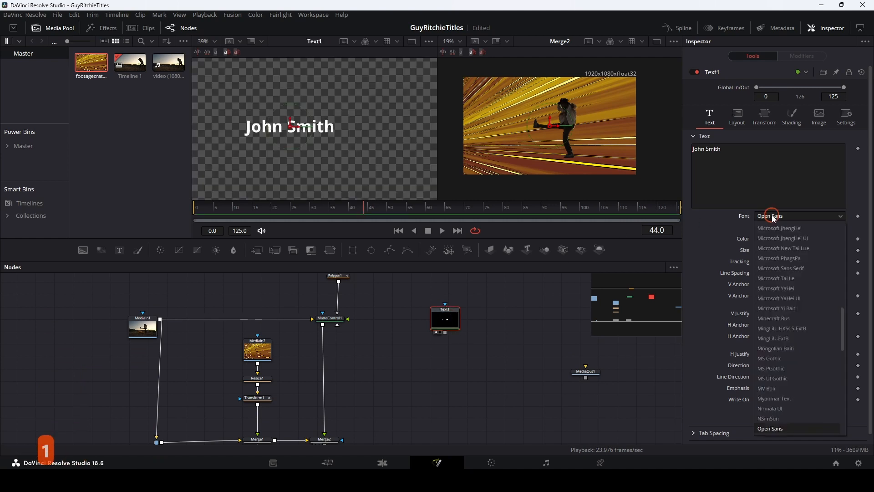
scroll(780, 259, "up", 20)
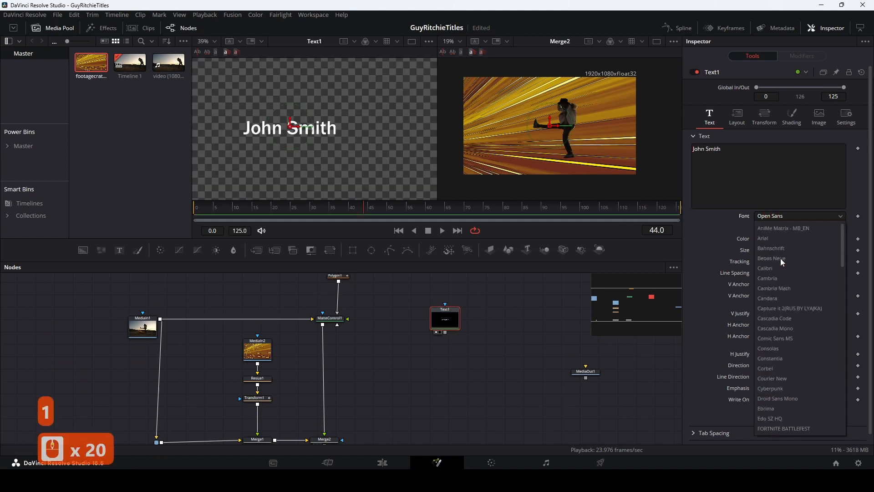
left_click(785, 391)
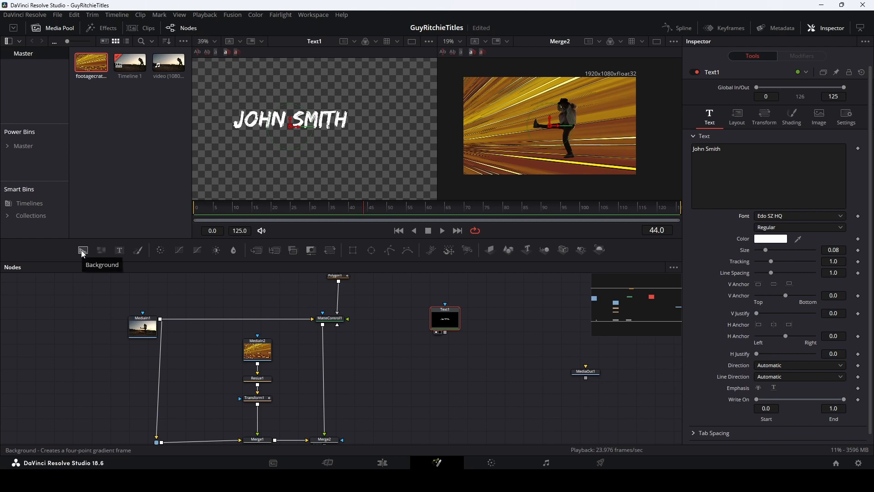
Step: Add a Background node between MatteControl1 and the text node, with an unconnected Polygon mask node above it
left_click_drag(83, 253, 389, 327)
left_click_drag(450, 325, 516, 320)
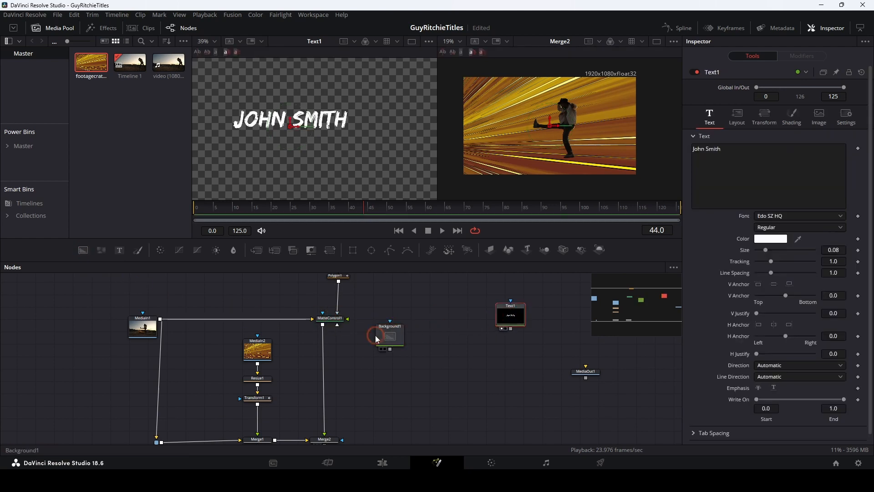
left_click_drag(390, 335, 403, 347)
left_click_drag(390, 250, 408, 303)
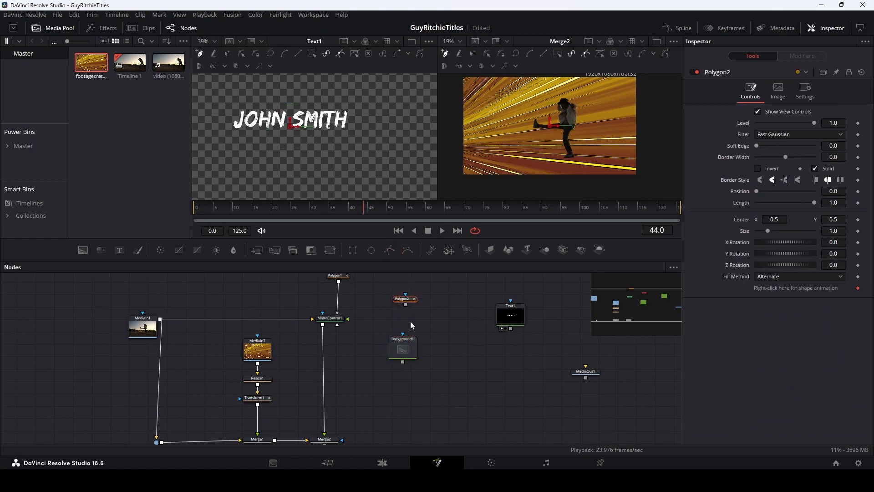
left_click(409, 351)
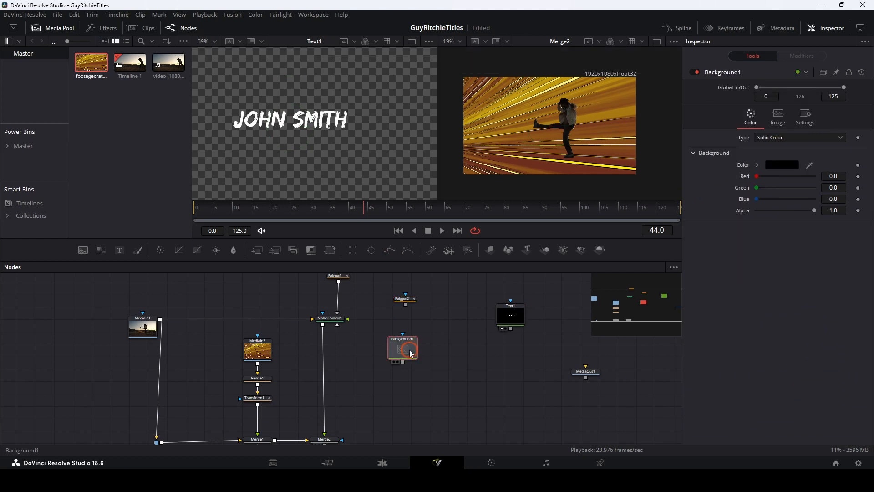
Step: Preview Polygon2 in the first viewer and draw a closed four-sided slanted shape around the centre of the frame
left_click(409, 300)
key("1")
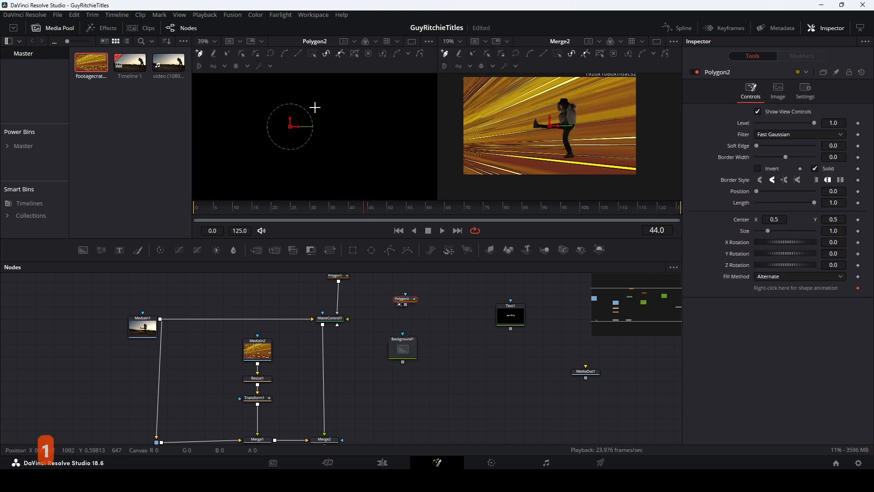
left_click(260, 107)
left_click(234, 161)
left_click(358, 163)
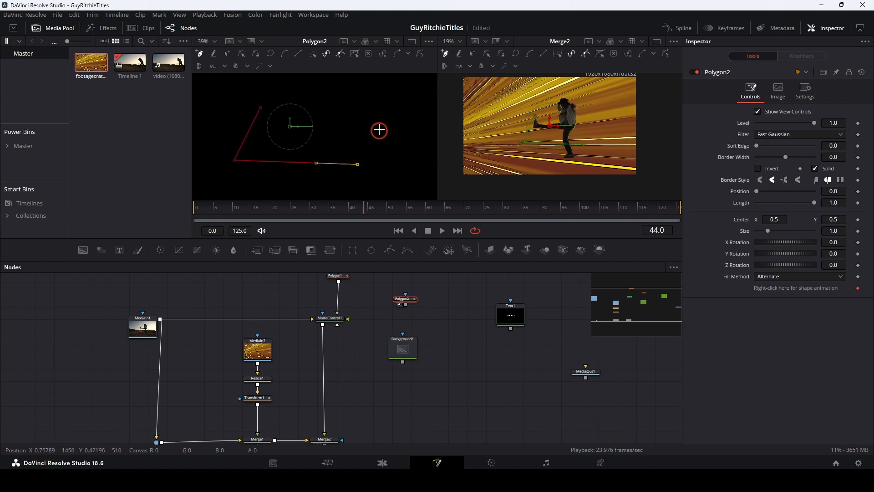
left_click(374, 113)
left_click(261, 108)
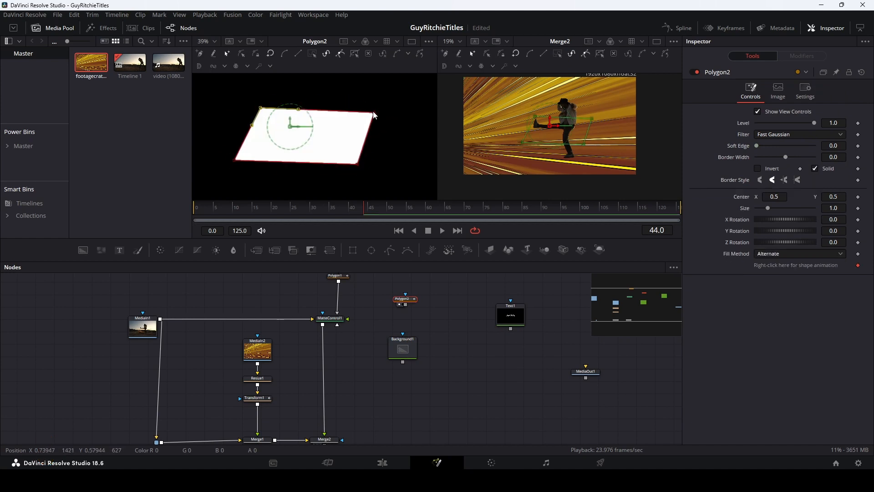
Step: Reshape Polygon2 by moving its corners so the right edge is nearly vertical and the lower edge sits higher
left_click_drag(374, 113, 361, 108)
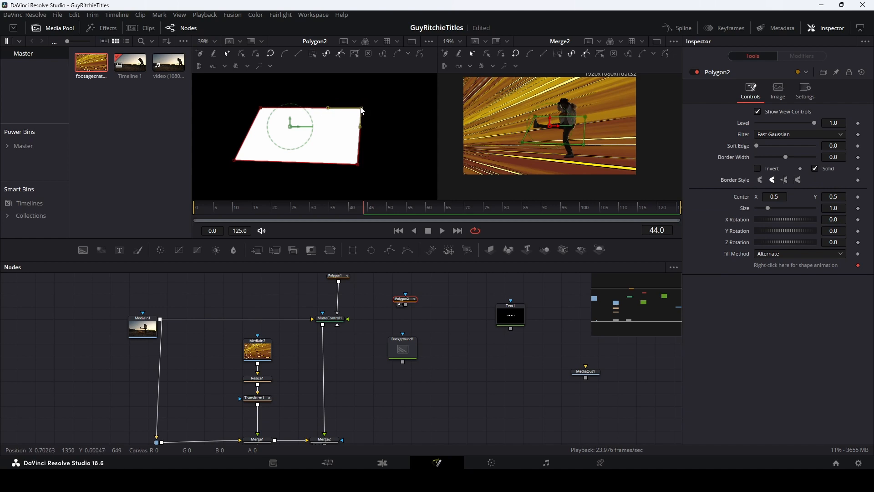
left_click_drag(366, 140, 350, 127)
left_click_drag(362, 196, 348, 185)
left_click_drag(239, 192, 227, 173)
left_click_drag(348, 185, 347, 177)
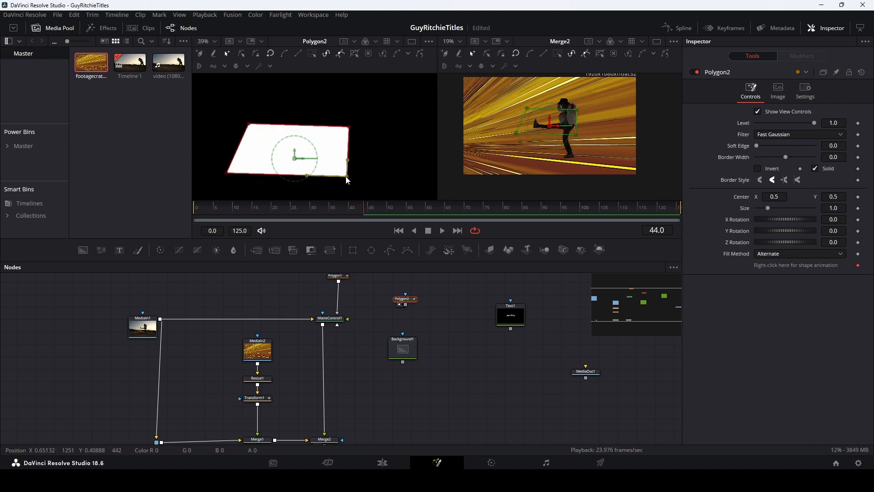
Step: Connect Polygon2 to Background1 as its mask and preview Background1 in the first viewer
left_click_drag(405, 304, 403, 339)
left_click(406, 350)
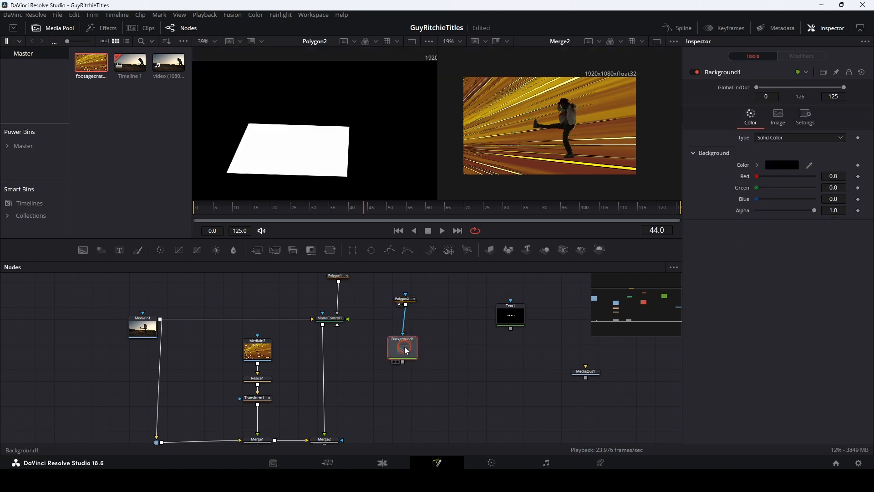
key("1")
scroll(364, 138, "down", 2)
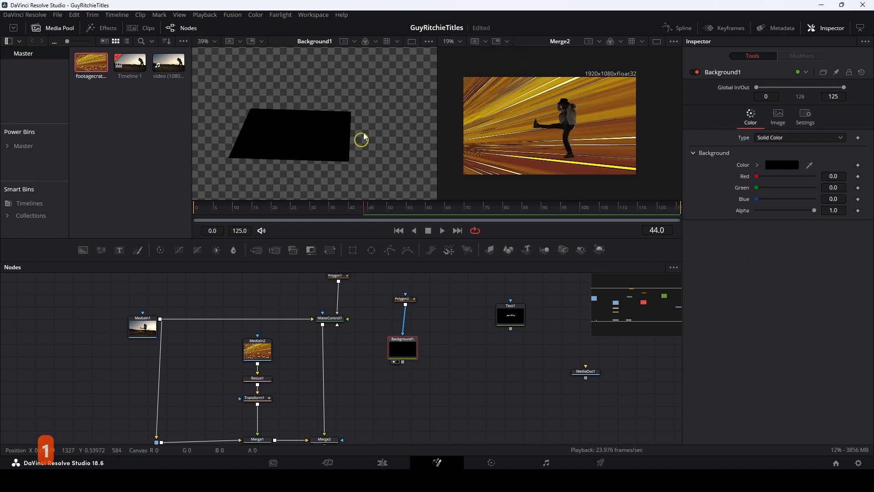
left_click_drag(363, 133, 365, 140)
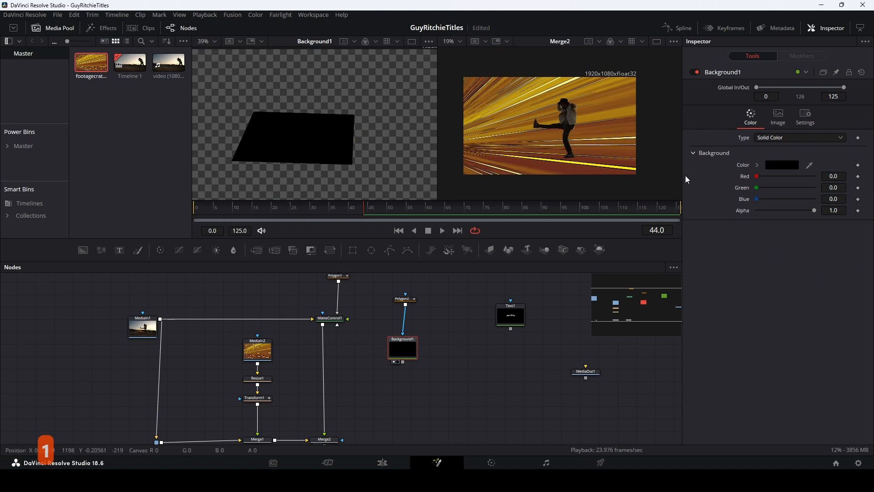
Step: Set the Background1 color to dark magenta #860d70
left_click(782, 164)
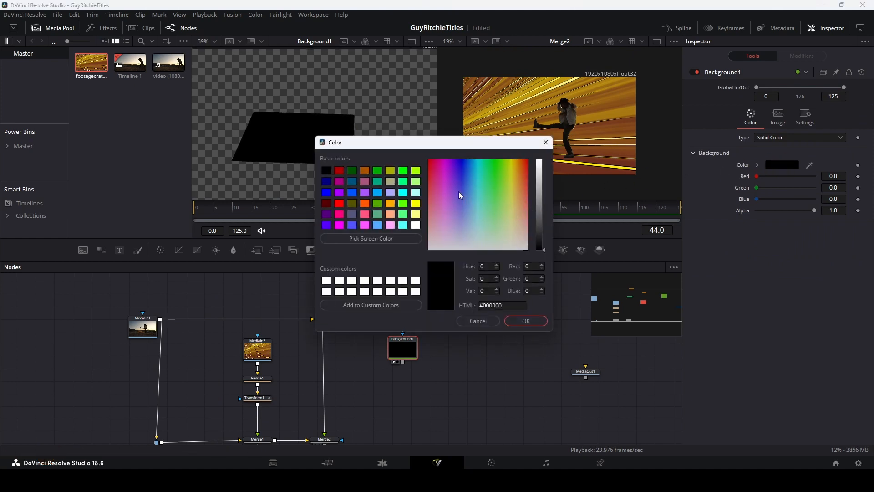
left_click(446, 174)
left_click(441, 168)
left_click(542, 182)
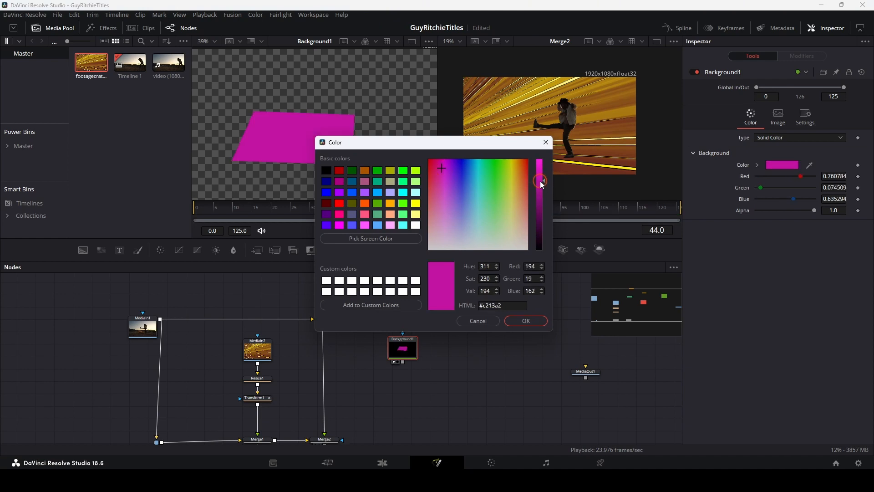
left_click_drag(540, 180, 540, 203)
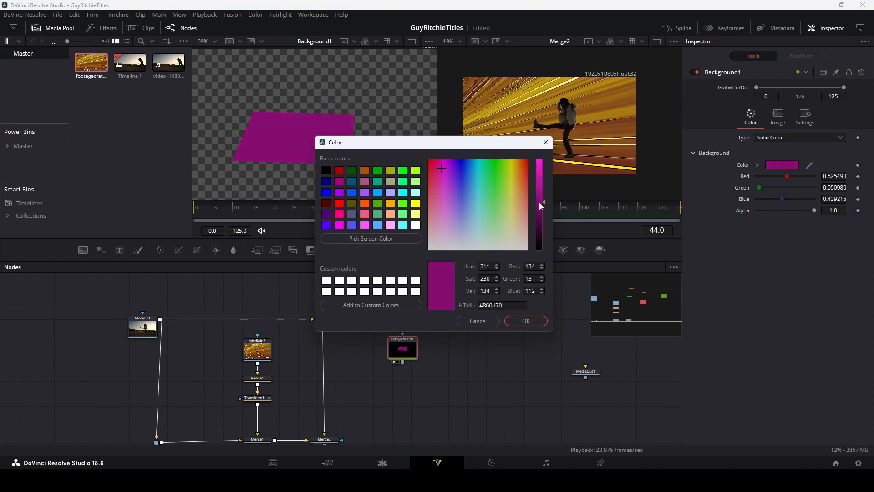
left_click(526, 321)
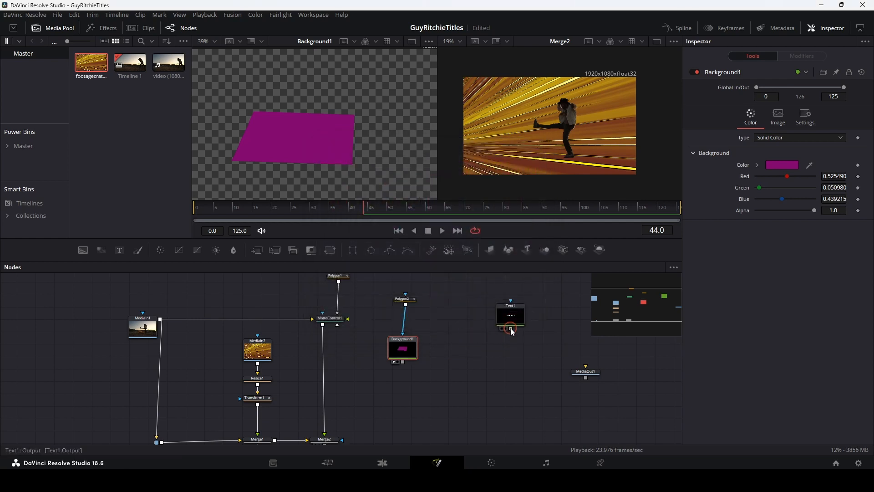
Step: Merge Text1 over Background1, preview the merge in the first viewer and move Text1 further above it
left_click_drag(510, 328, 403, 361)
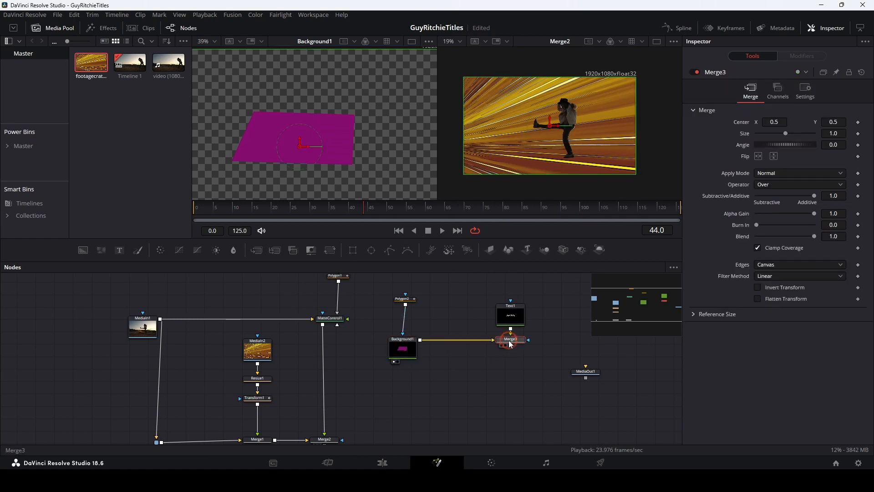
key("1")
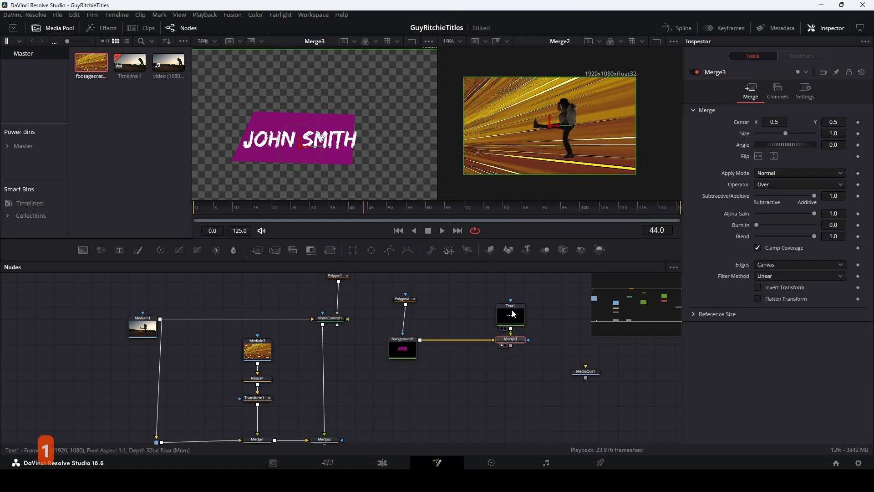
left_click_drag(512, 313, 512, 294)
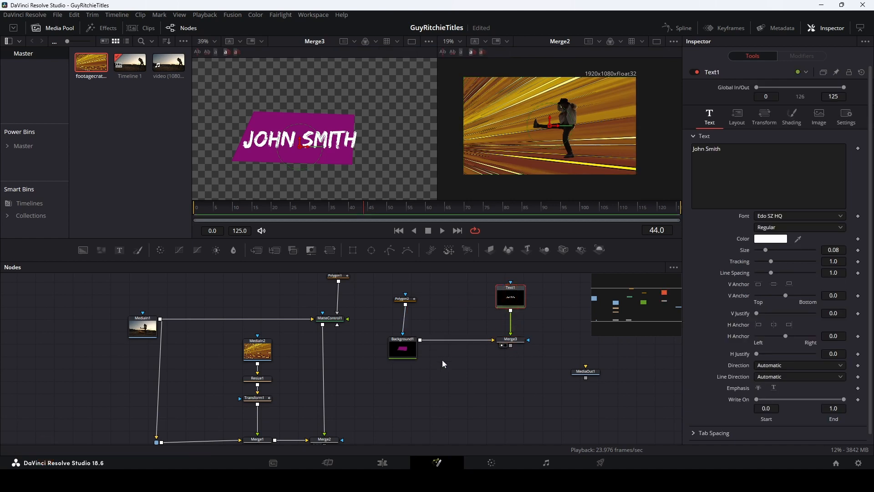
Step: Raise Background1 with its polygon, merge Merge3's output over Merge2 and preview the new merge in the second viewer
left_click_drag(384, 289, 408, 335)
left_click_drag(484, 383, 477, 368)
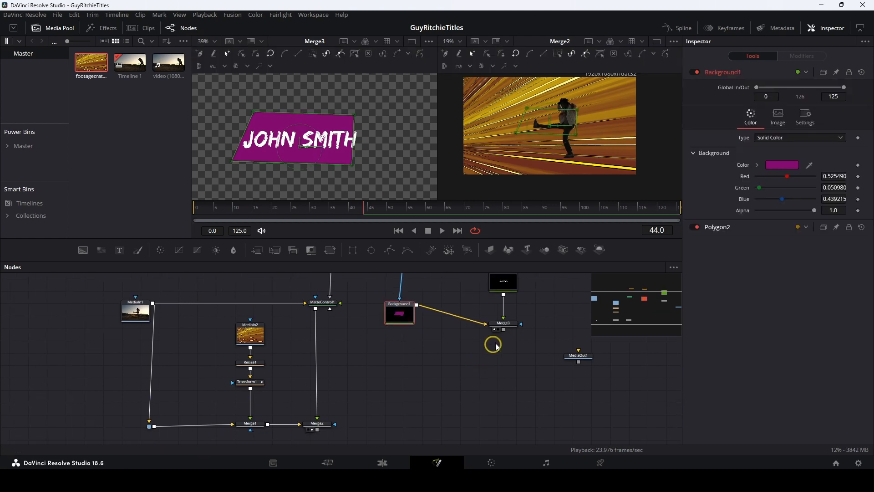
left_click_drag(503, 329, 318, 431)
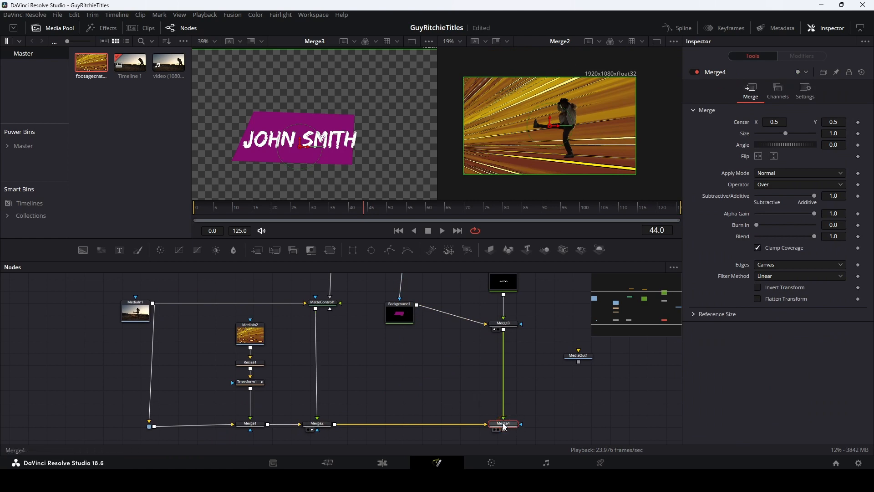
key("2")
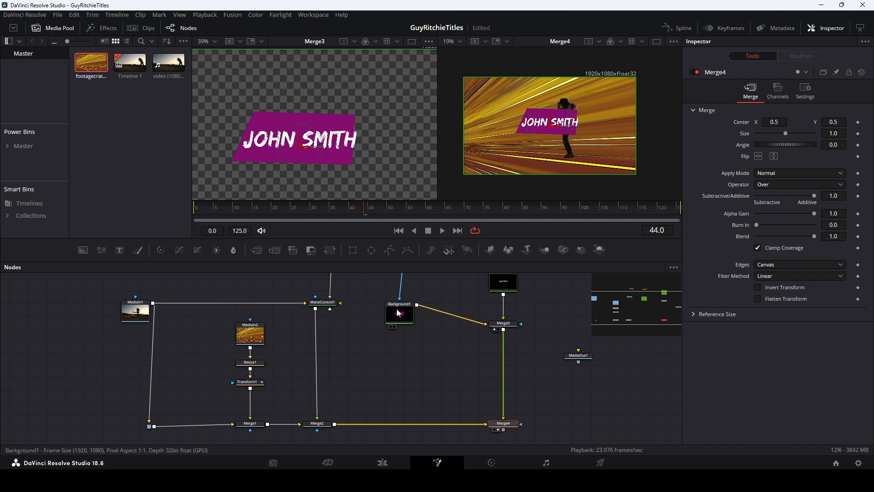
Step: Widen the magenta plate by pulling Polygon2's two right corners outward until the whole name fits inside
mouse_move(417, 340)
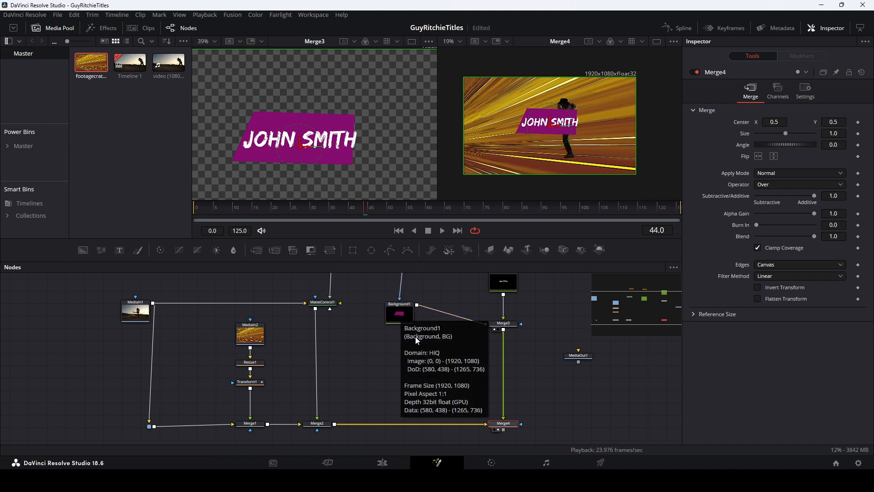
scroll(416, 345, "up", 2)
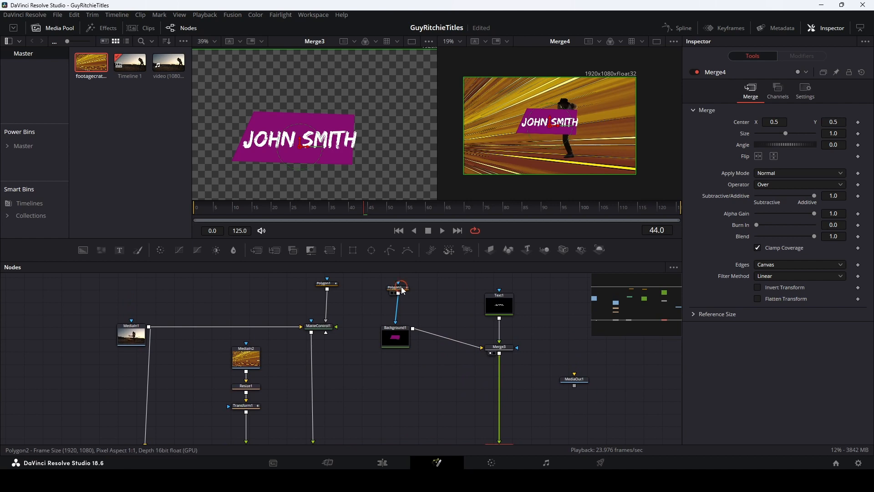
left_click(402, 290)
left_click_drag(354, 163, 368, 160)
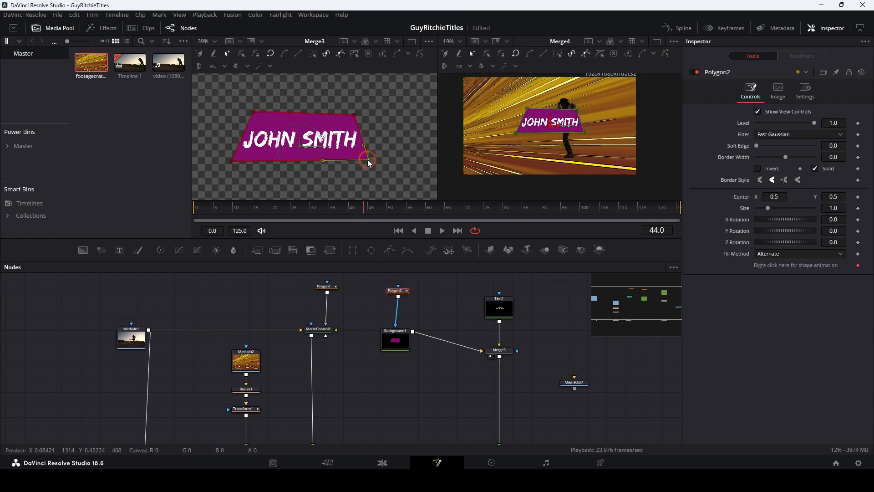
left_click(355, 115)
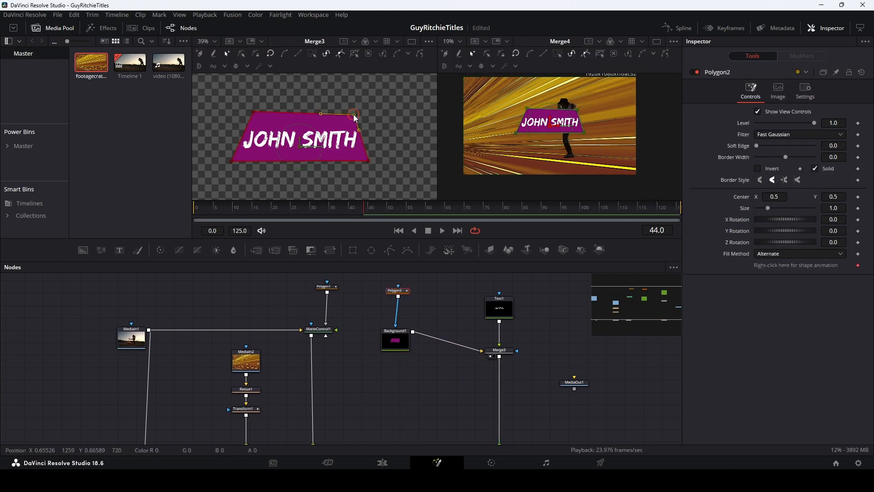
left_click_drag(355, 117, 362, 122)
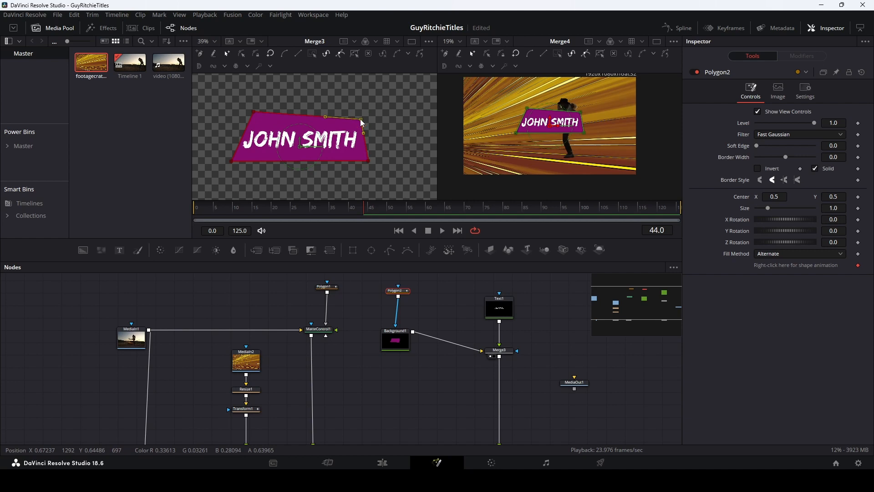
Step: Insert a Transform node after Merge3 and place it slightly lower on the line to Merge4
left_click(434, 370)
left_click_drag(447, 382, 415, 359)
left_click(467, 328)
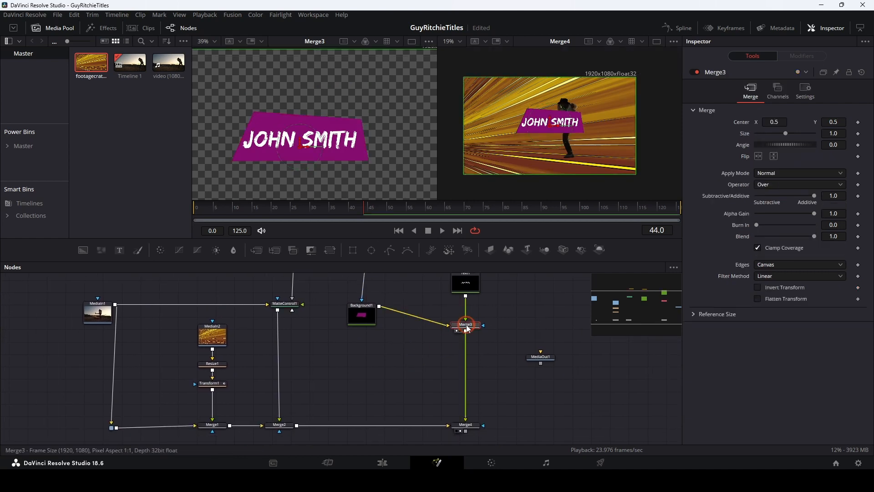
key("shift+space")
type("trans")
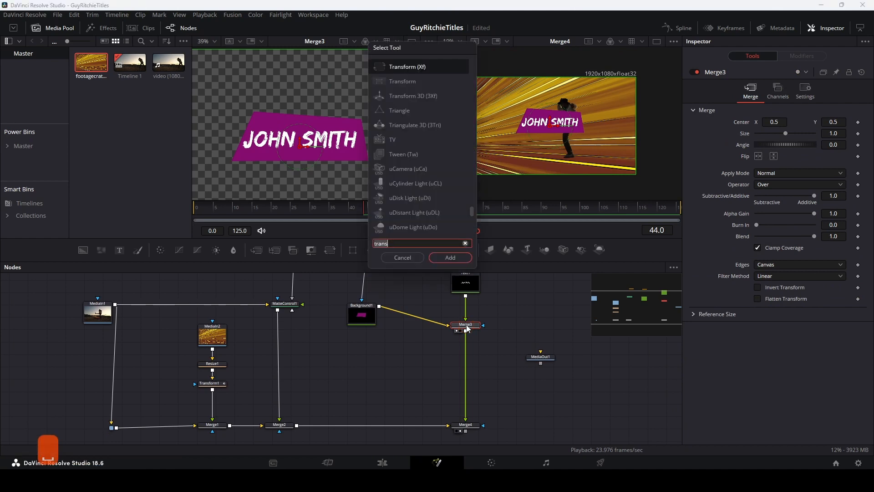
type("tr")
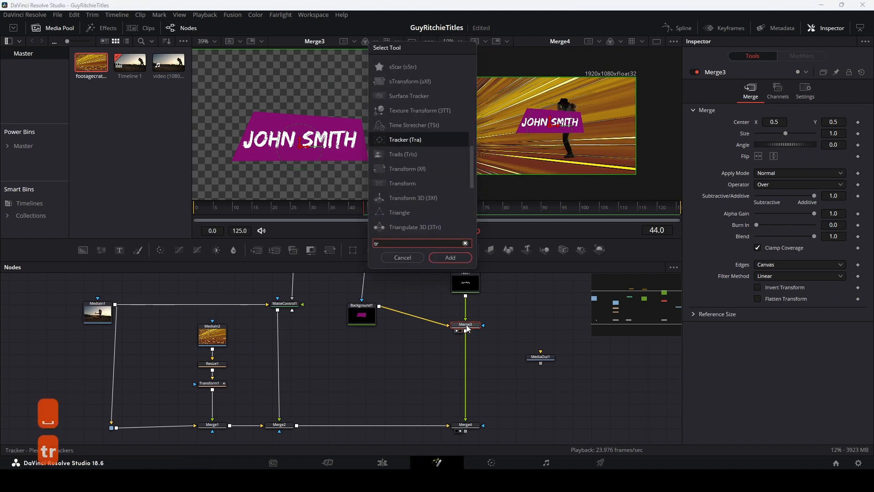
type("ans")
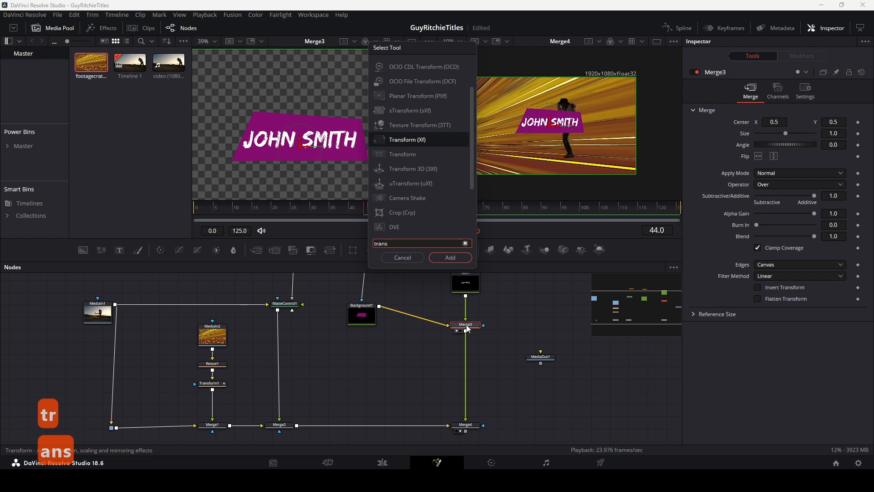
key("Return")
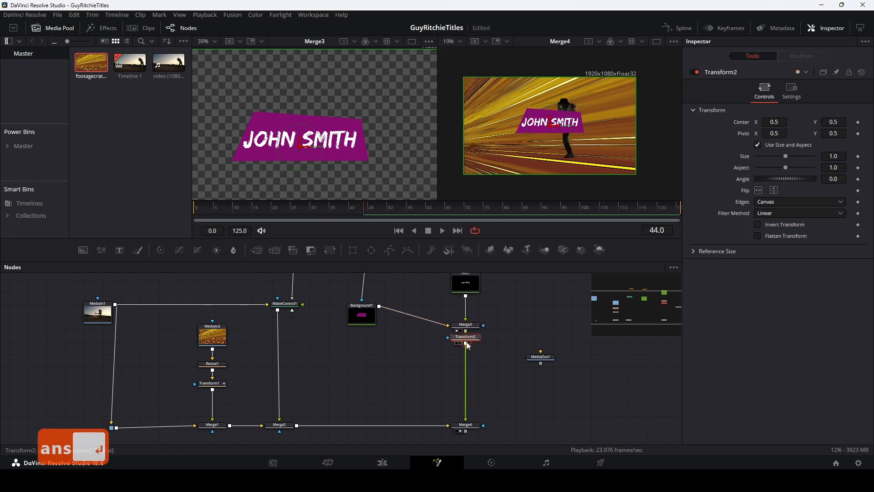
left_click_drag(466, 342, 466, 359)
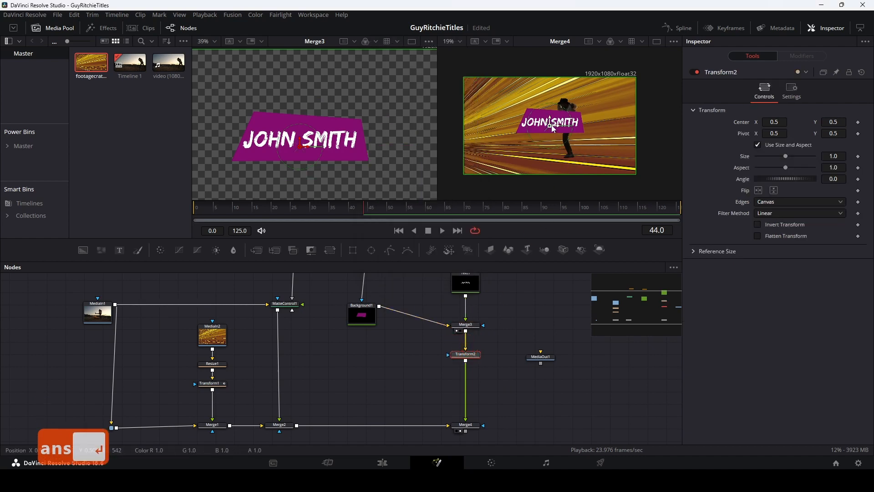
Step: Move the name plate to the frame's upper-left area with Transform2 and place MediaOut1 to the lower right of the node graph
left_click_drag(553, 129, 504, 98)
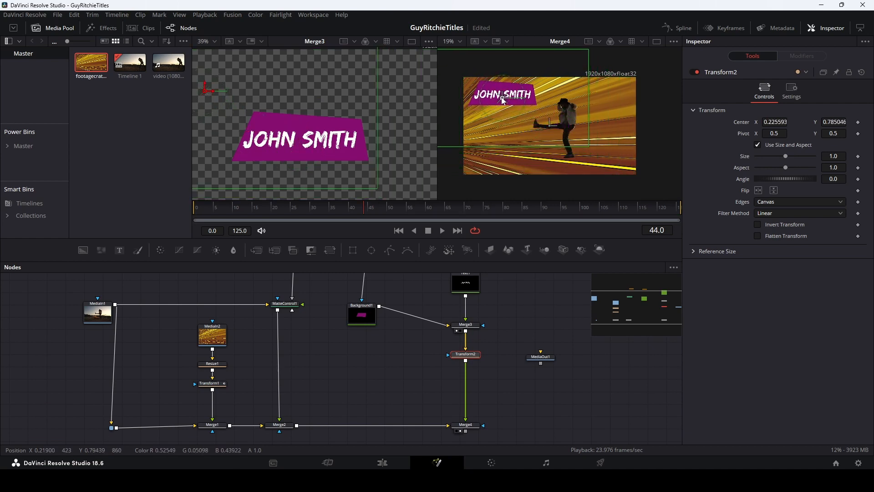
left_click(396, 369)
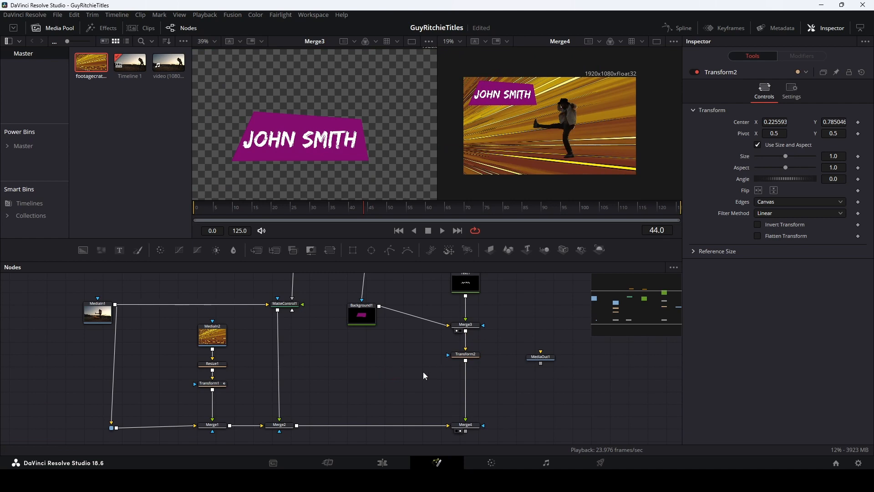
left_click_drag(422, 372, 303, 371)
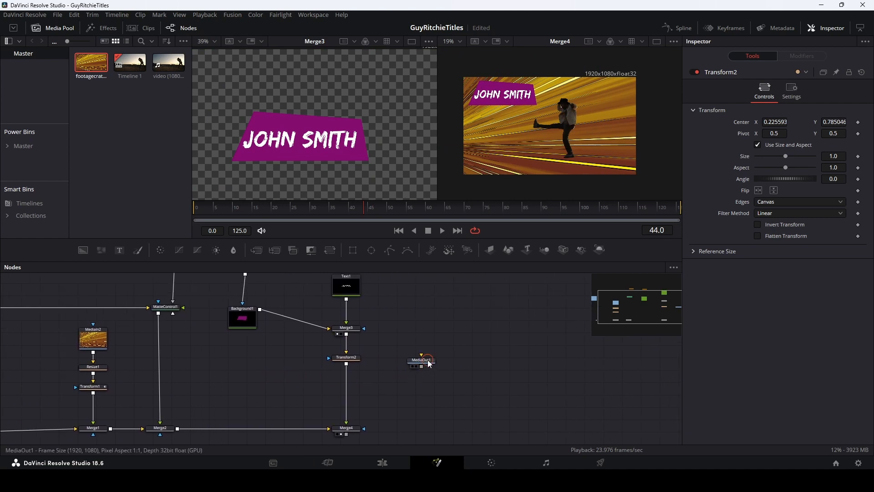
left_click_drag(429, 363, 603, 416)
left_click_drag(464, 388, 457, 372)
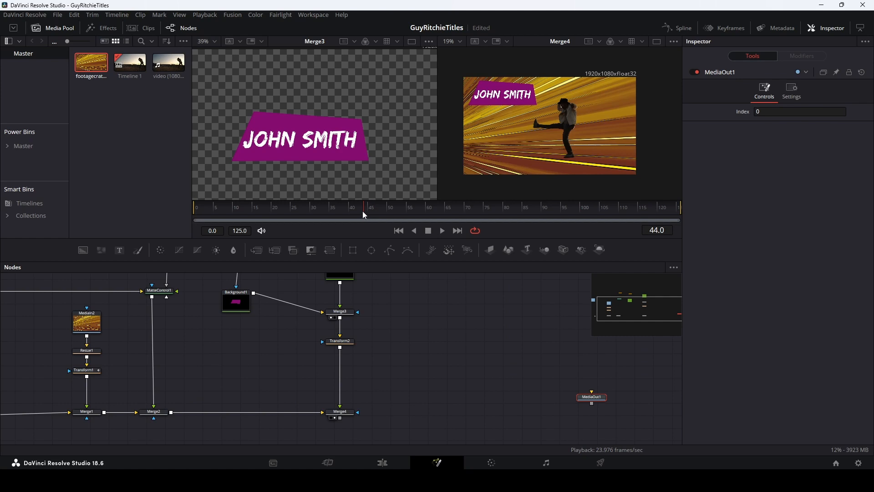
Step: Go to frame 15 and insert a Transform node between MatteControl1 and Merge2
left_click_drag(364, 214, 253, 210)
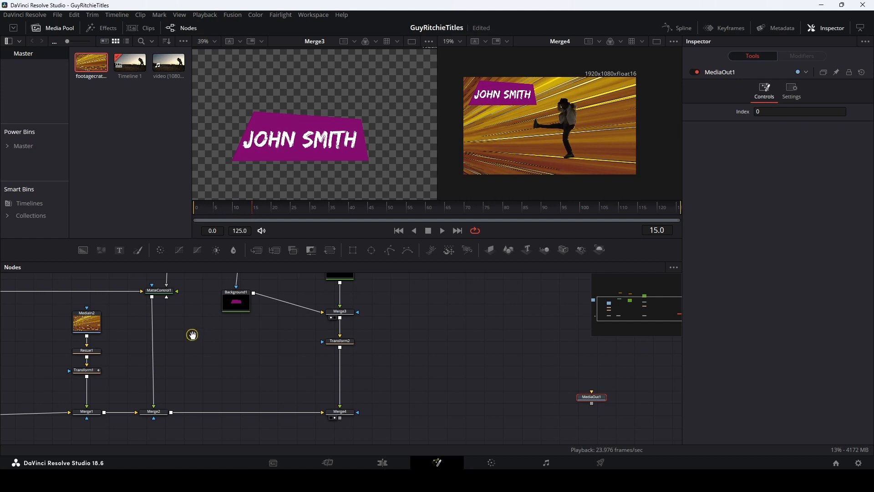
left_click_drag(191, 336, 225, 347)
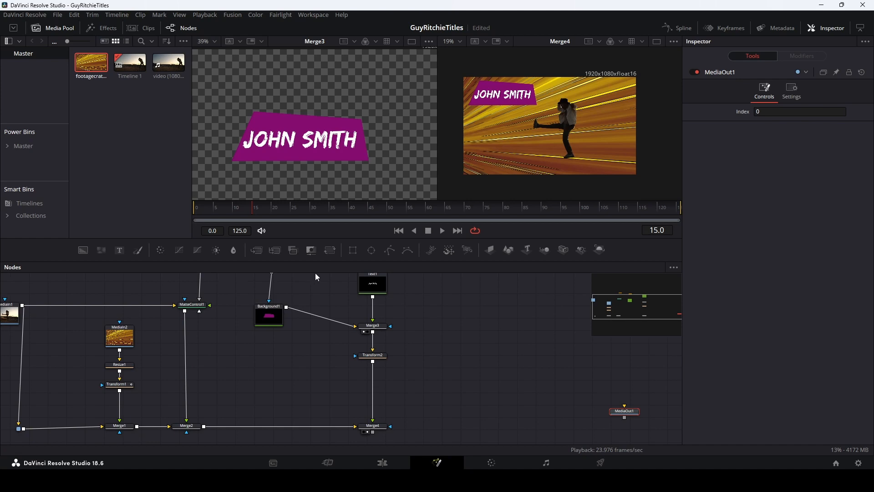
left_click_drag(330, 253, 288, 329)
left_click_drag(225, 363, 225, 363)
key("shift")
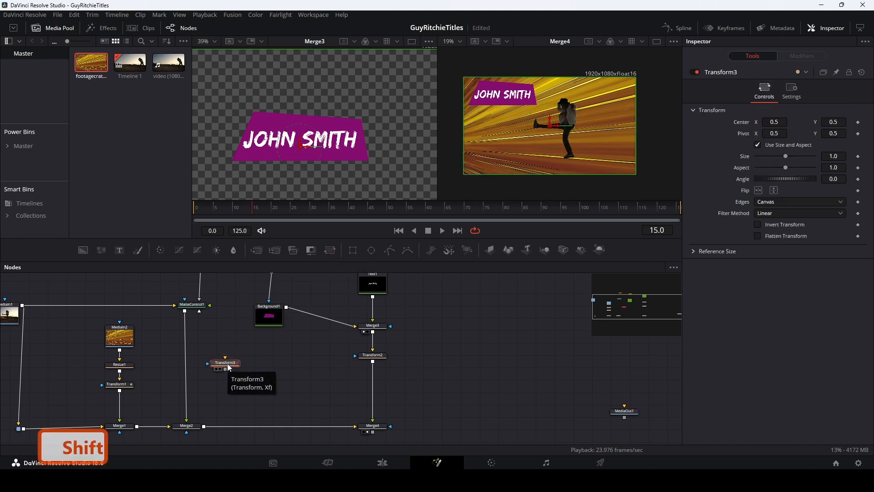
left_click_drag(231, 366, 190, 374)
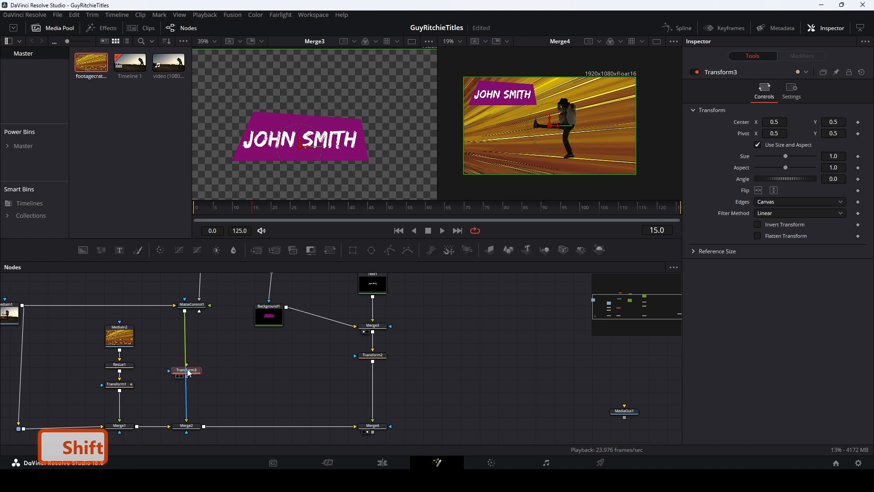
left_click_drag(189, 373, 189, 368)
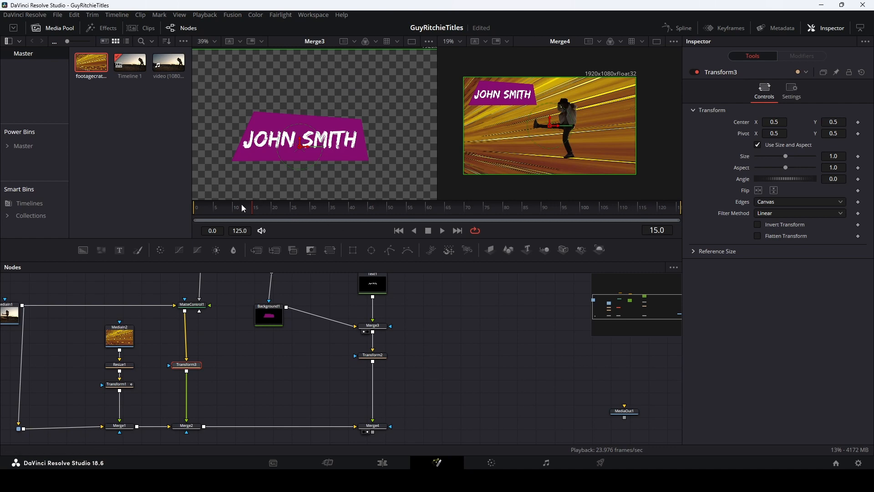
Step: Animate Transform3's Size from 1.0 at frame 15 to slightly above 1.2 at frame 115 and play it from the start
left_click(858, 157)
left_click_drag(252, 211, 638, 207)
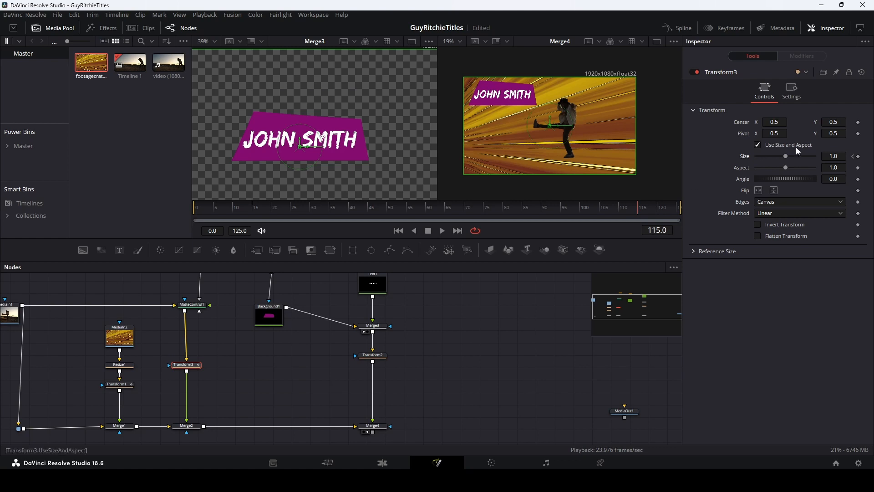
left_click_drag(830, 155, 873, 155)
left_click(398, 231)
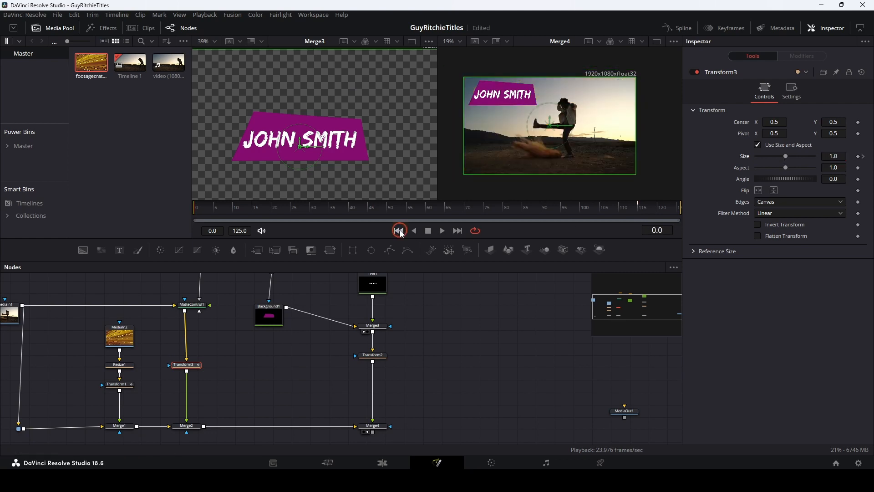
left_click(441, 231)
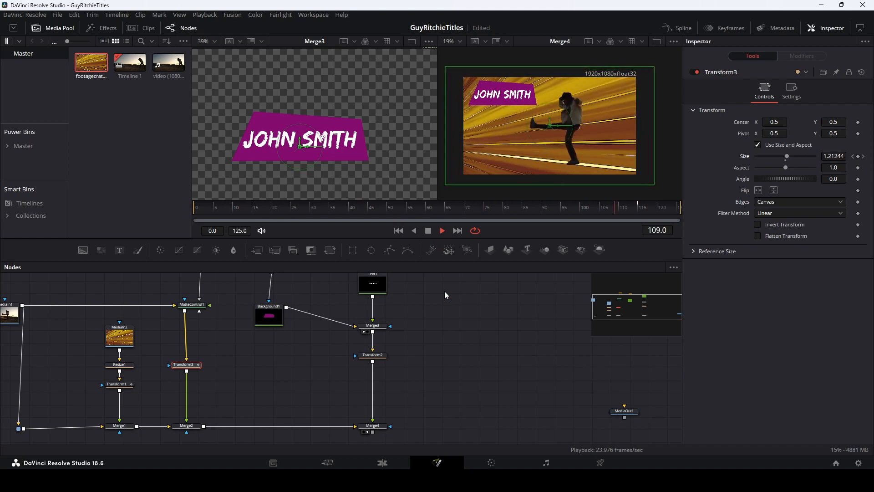
key("space")
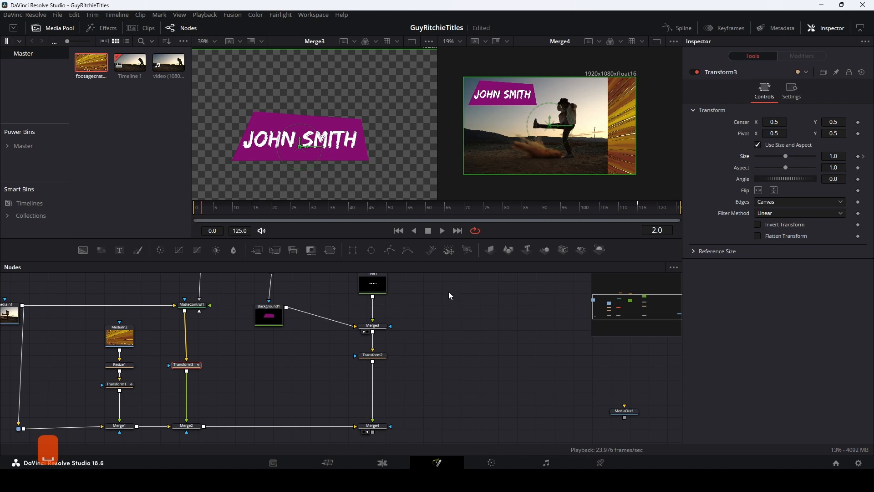
Step: Keyframe Polygon2's Size at 0.0 on frame 15
mouse_move(250, 205)
left_mouse_down()
mouse_move(342, 219)
mouse_move(411, 217)
mouse_move(254, 209)
left_mouse_up()
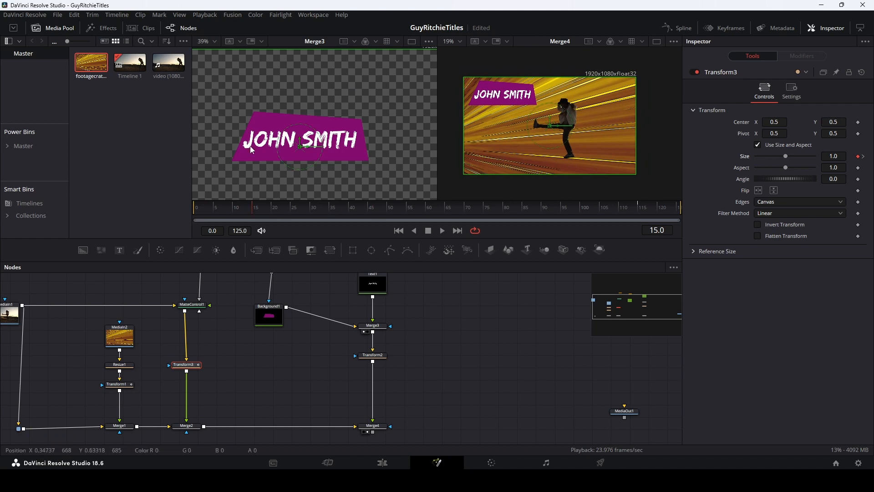
left_click(372, 358)
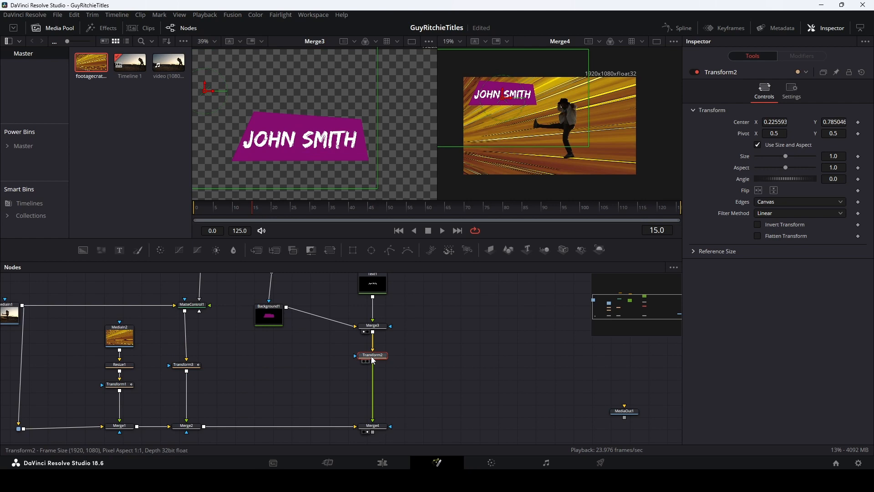
left_click_drag(323, 347, 321, 375)
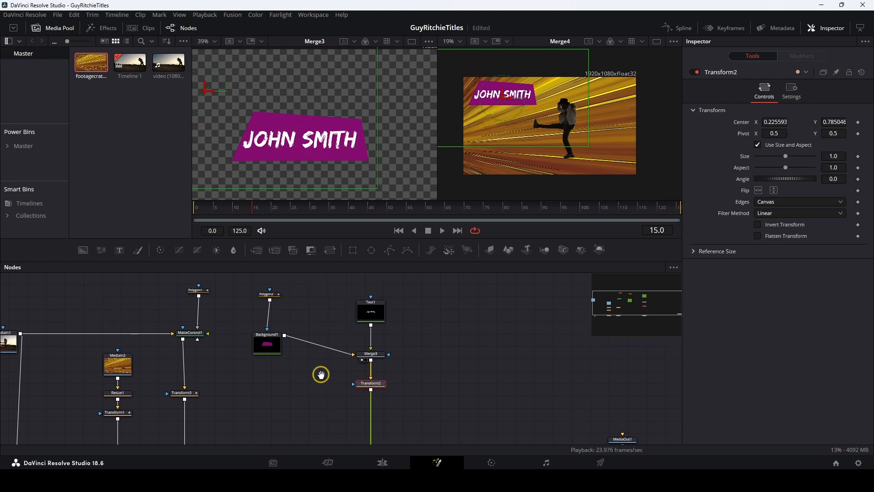
left_click(263, 295)
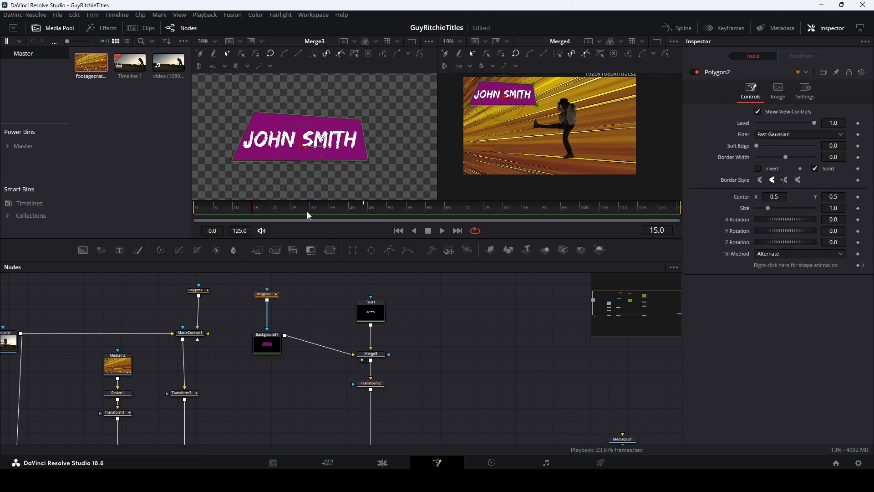
mouse_move(252, 209)
left_mouse_down()
mouse_move(267, 209)
mouse_move(253, 209)
left_mouse_up()
left_click(858, 209)
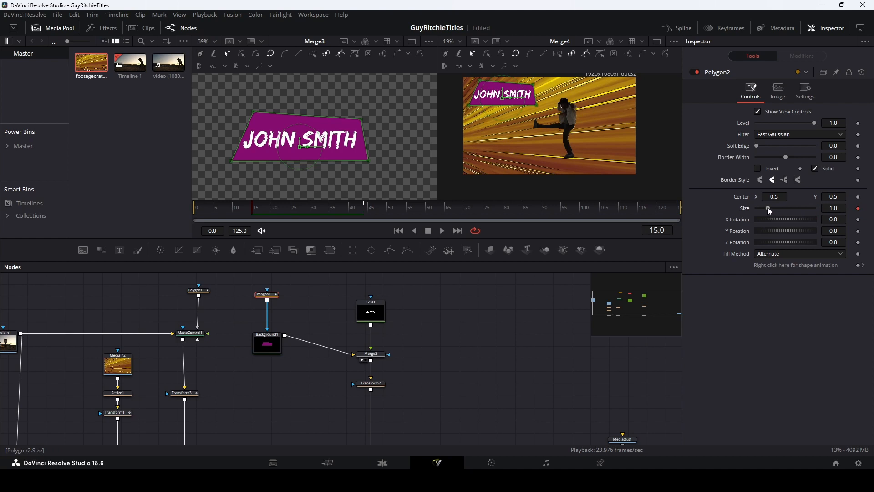
left_click_drag(768, 208, 752, 211)
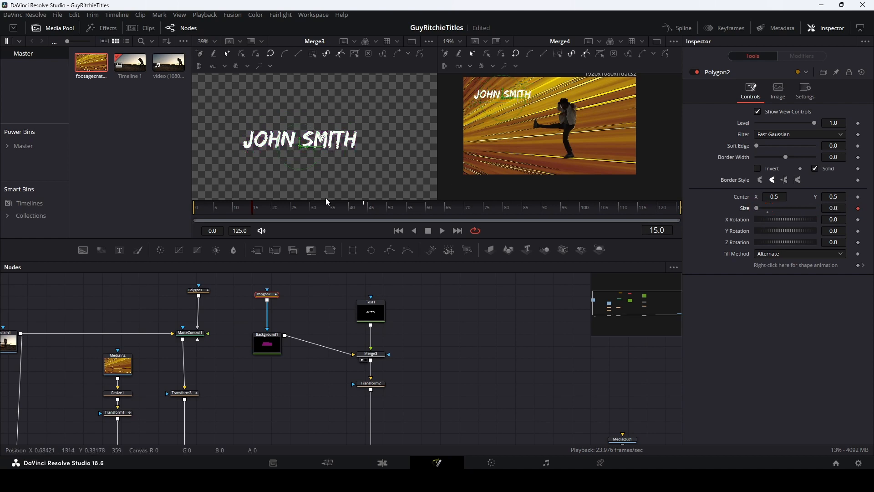
Step: Set Polygon2's Size to 1.0 at frame 25 and play the plate animation from the start
left_click(292, 214)
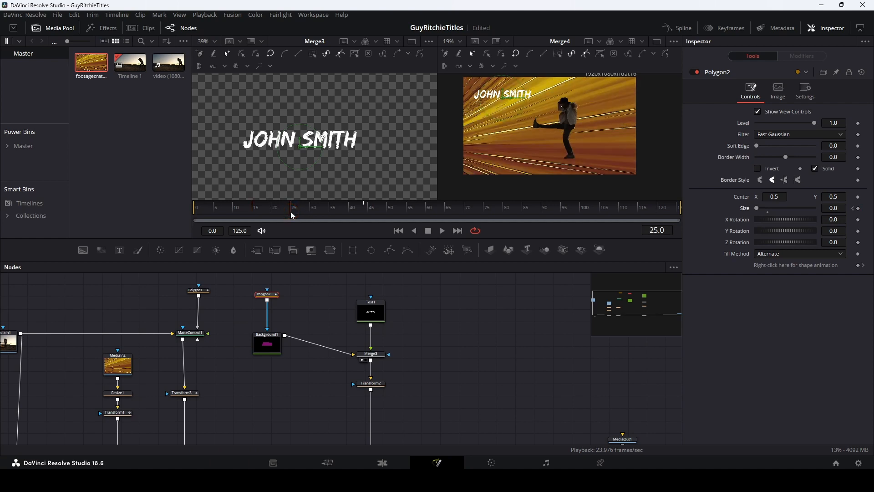
left_click(769, 212)
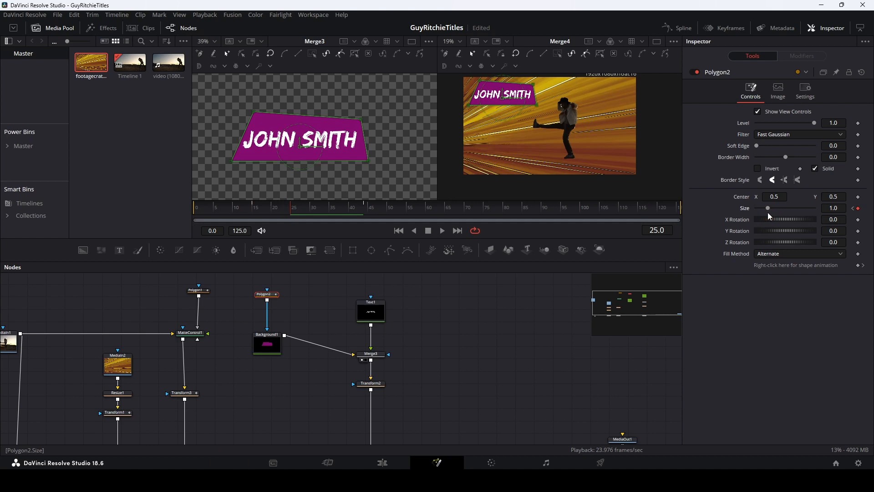
left_click(399, 231)
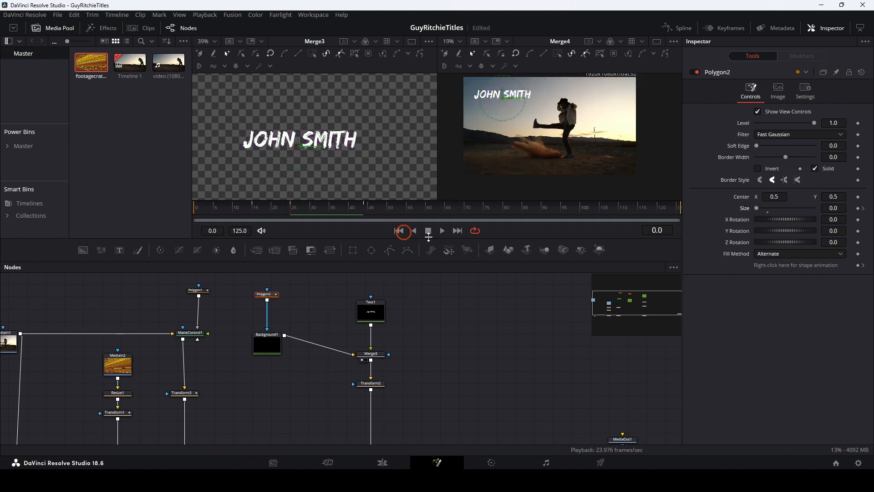
left_click(442, 231)
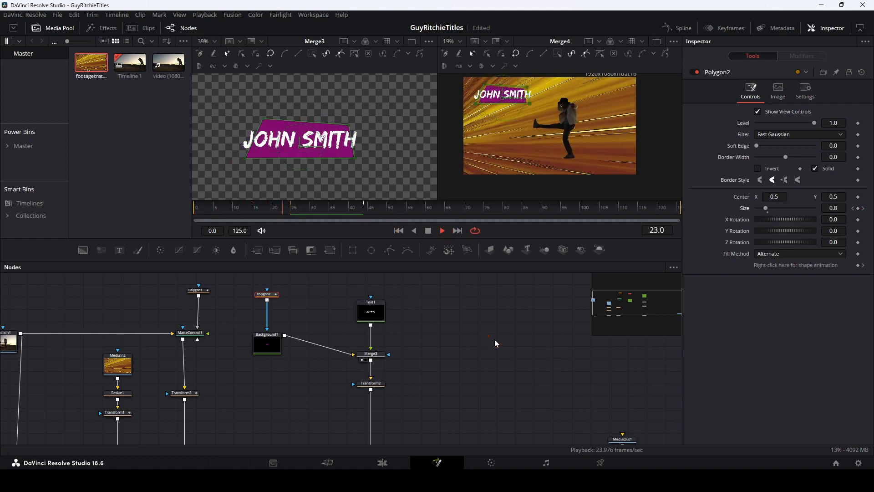
key("space")
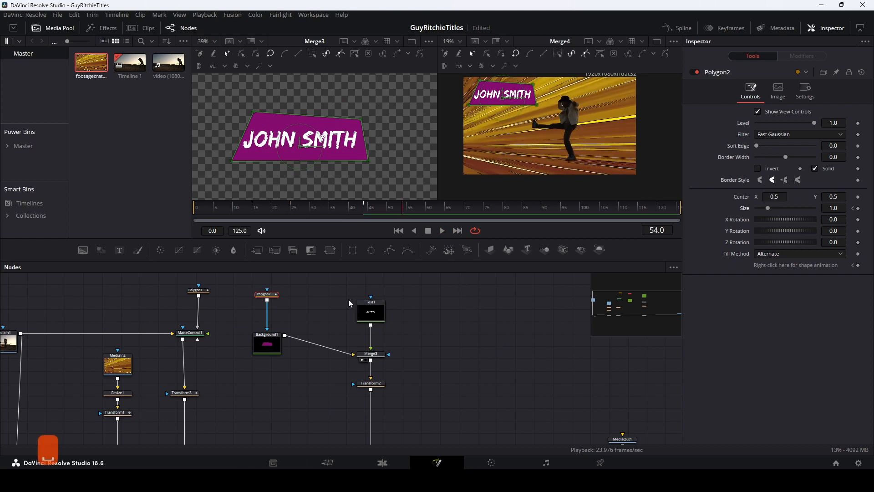
Step: Isolate Polygon2's Size curve in the Spline editor by deactivating the other curves, and fit it to the view
left_click(680, 29)
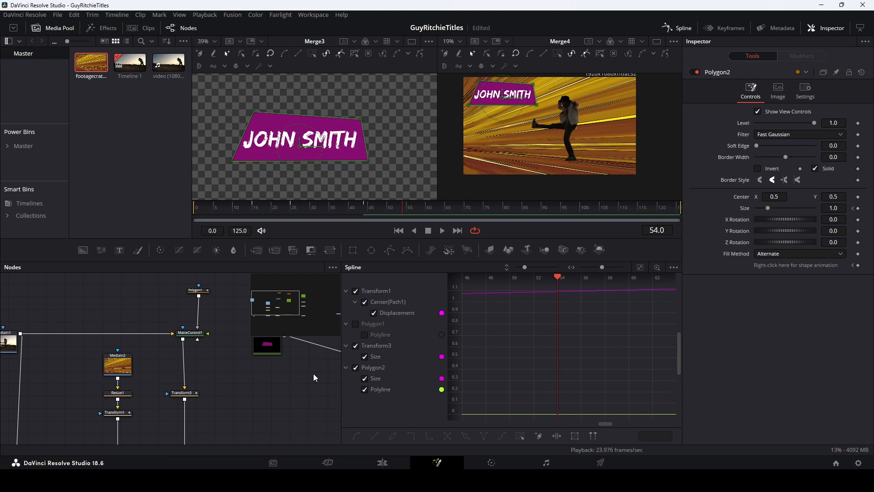
left_click(365, 389)
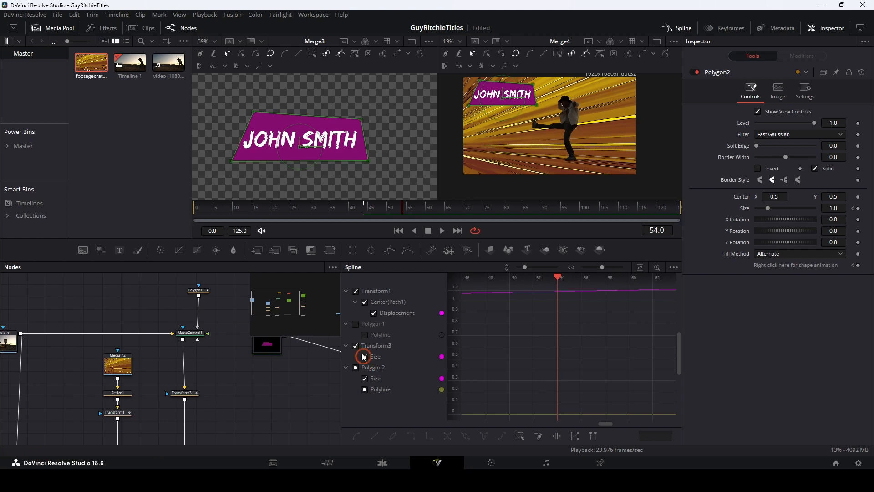
left_click(356, 345)
left_click(355, 290)
left_click(561, 306)
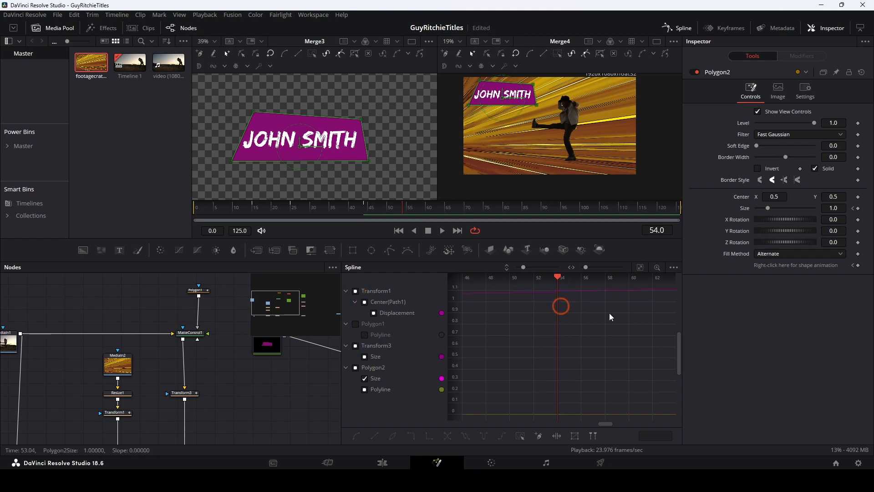
left_click(641, 268)
left_click(648, 332)
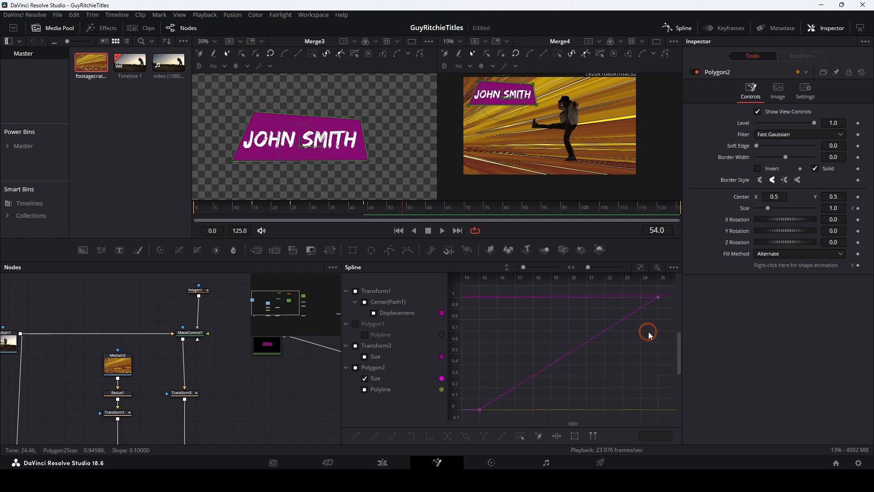
Step: Smooth both Polygon2 Size keyframes and extend the frame-25 keyframe's handle back to about frame 15 for a fast start and gentle finish
mouse_move(635, 338)
left_mouse_down()
mouse_move(620, 334)
mouse_move(656, 308)
mouse_move(660, 285)
mouse_move(628, 332)
left_mouse_up()
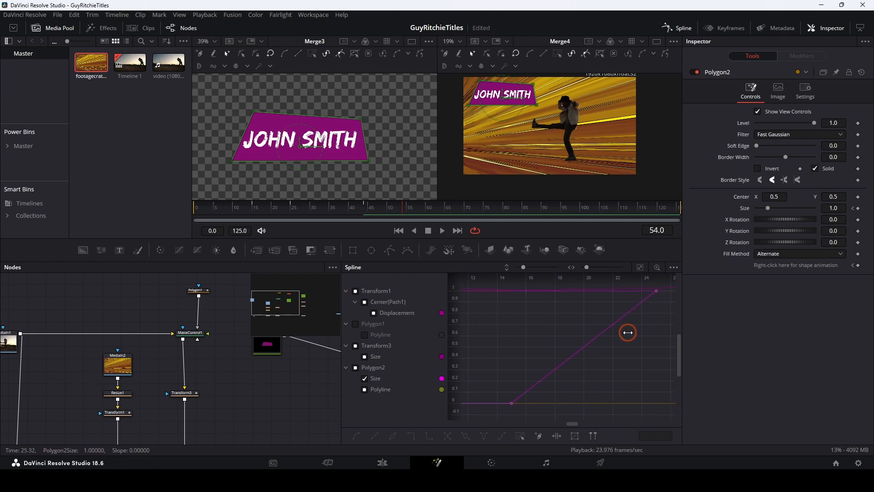
left_click_drag(502, 410, 665, 287)
key("s")
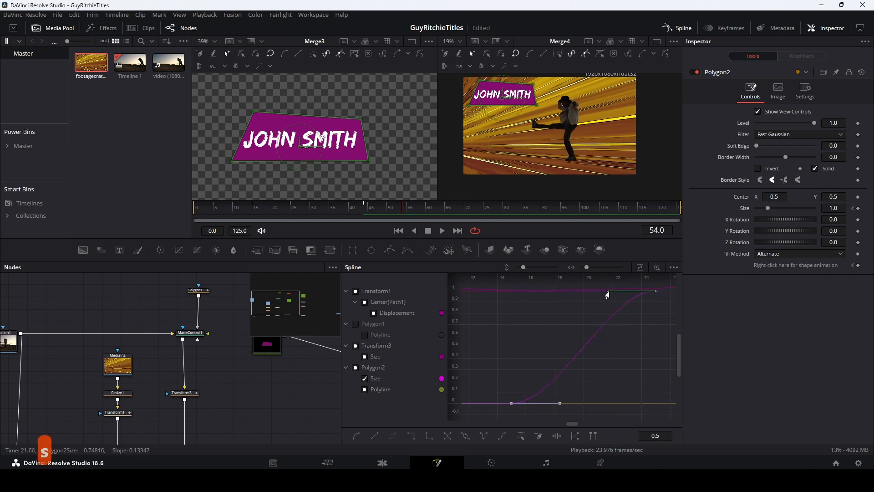
left_click_drag(607, 292, 506, 296)
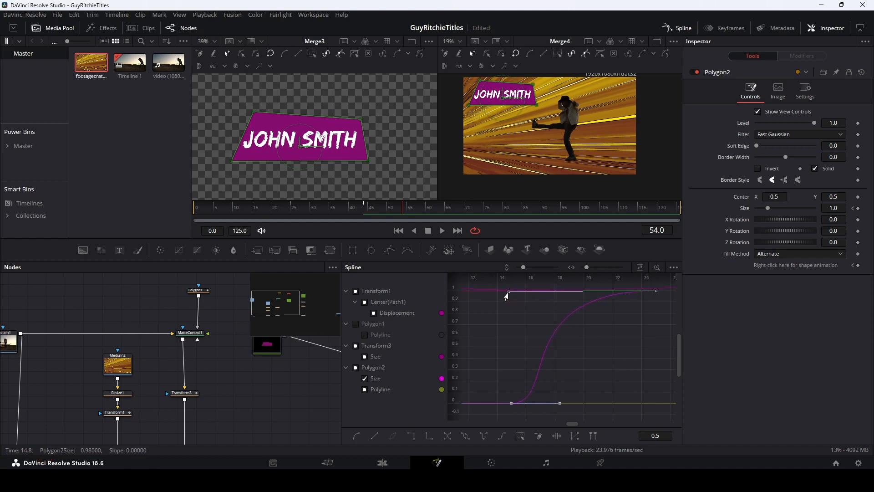
left_click_drag(506, 295, 510, 296)
left_click(683, 30)
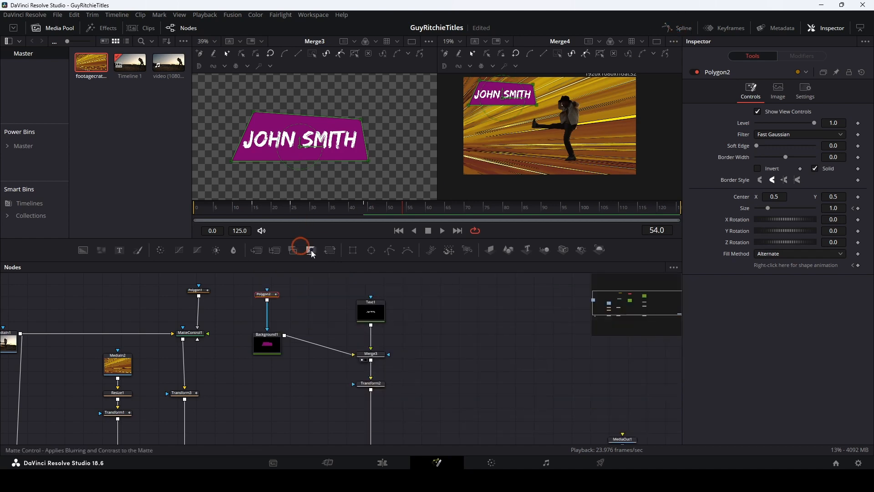
Step: Play the composition from the start to check how the plate eases in
left_click(399, 231)
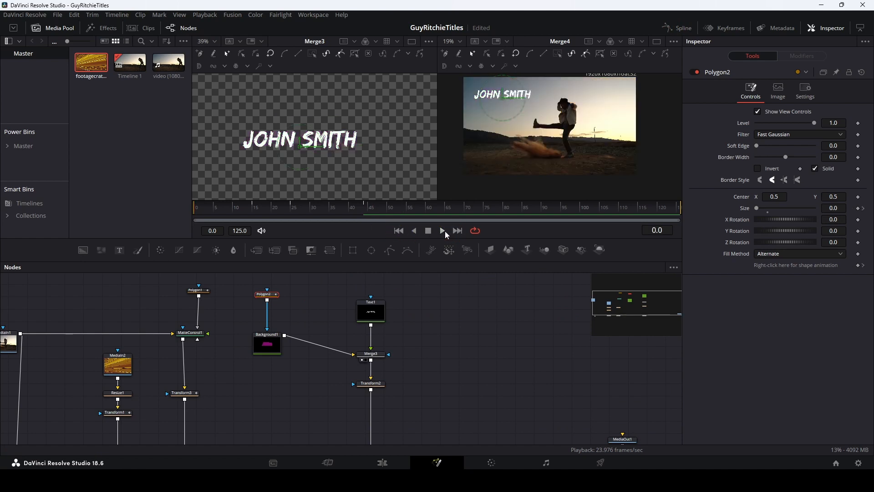
left_click(442, 230)
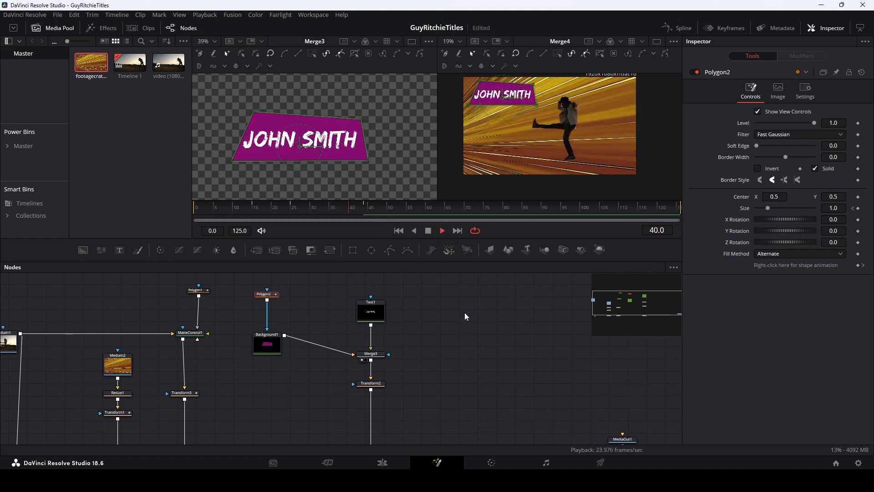
key("space")
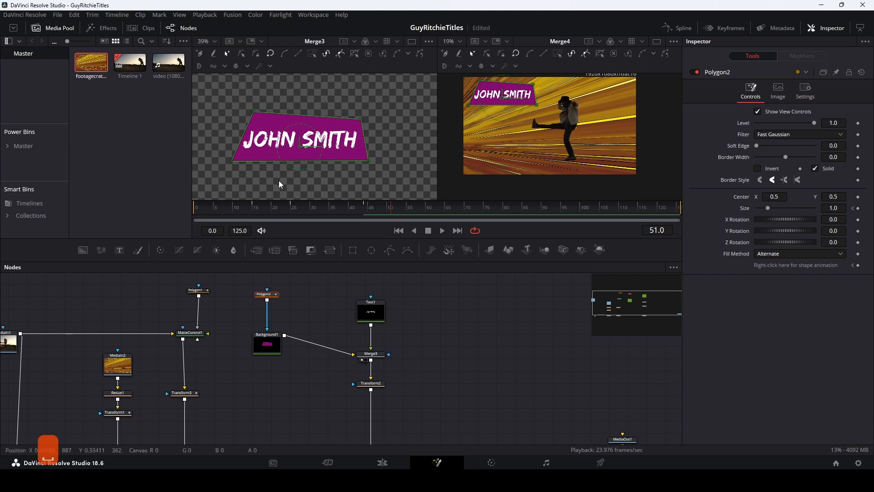
Step: Keyframe Text1's Write On at frame 25 with its End value at 0.0
left_click(283, 210)
left_click_drag(283, 209, 292, 211)
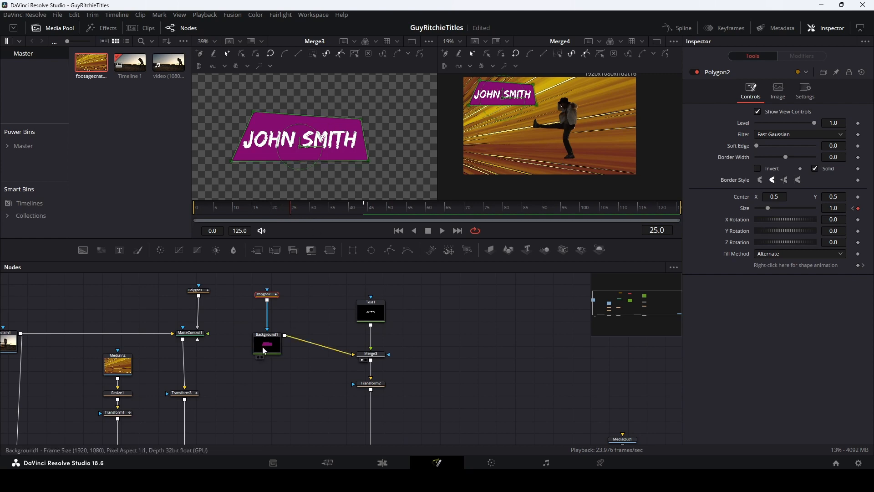
left_click(369, 311)
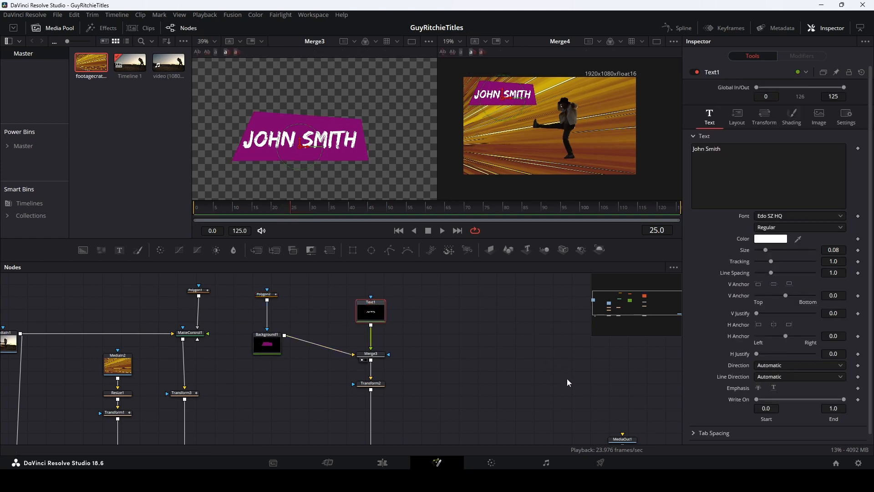
scroll(725, 392, "down", 2)
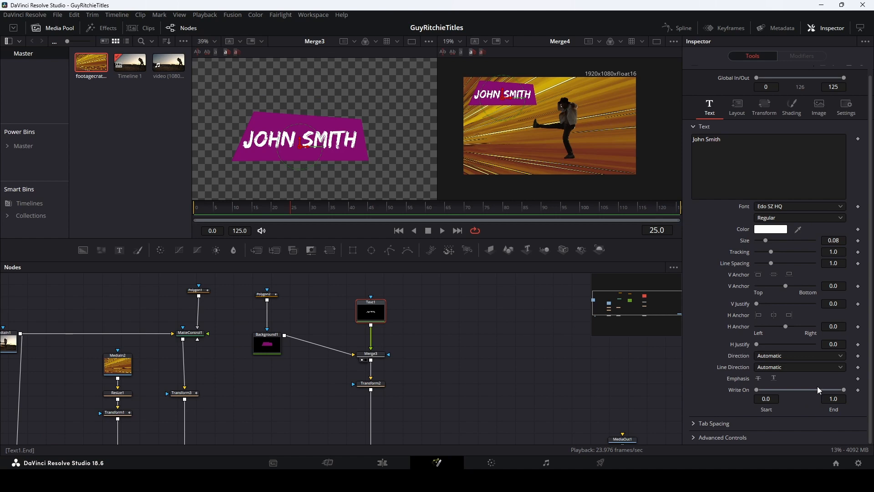
left_click(857, 389)
left_click_drag(845, 395, 756, 399)
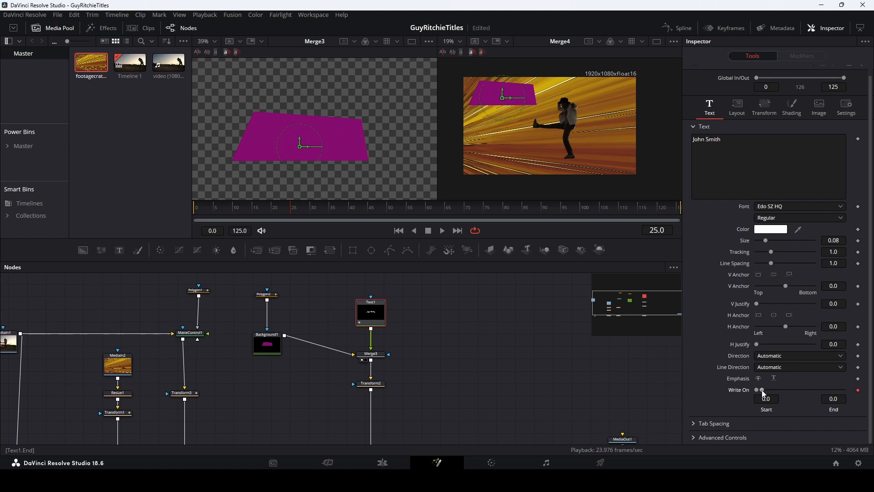
Step: Set Text1's Write On End to 1.0 at frame 35 and play the animation from the start
left_click(328, 206)
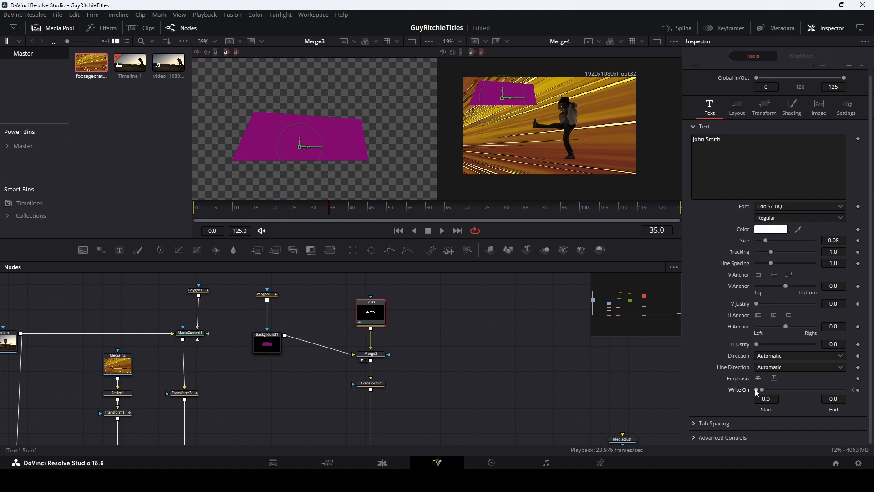
left_click_drag(761, 390, 847, 392)
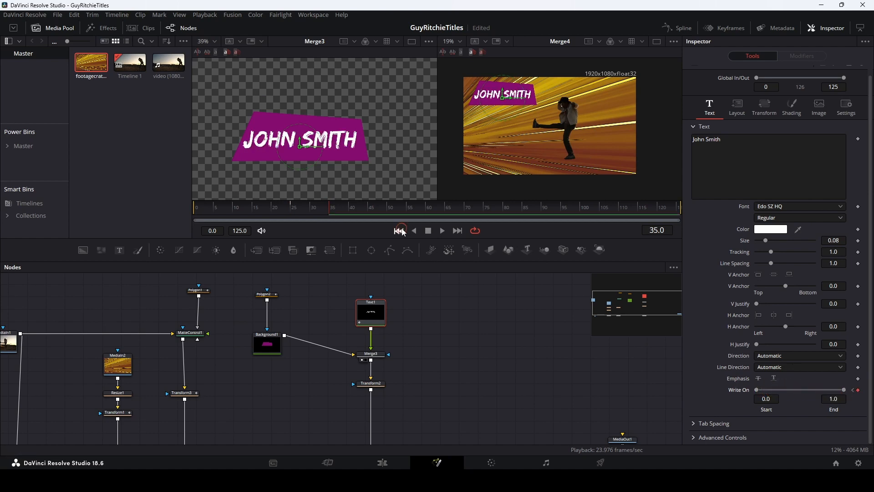
left_click(399, 230)
left_click(444, 231)
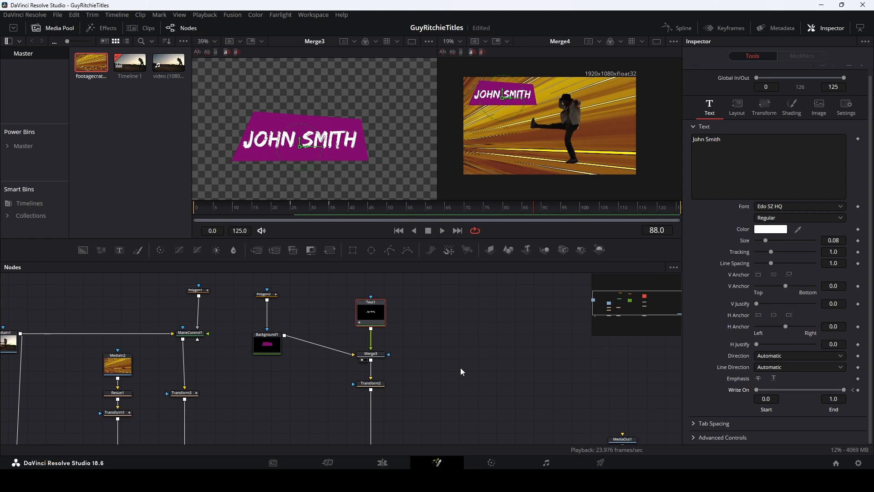
Step: Check the freeze-frame clip in the Edit page timeline, and return to the Fusion page
left_click_drag(440, 396, 423, 356)
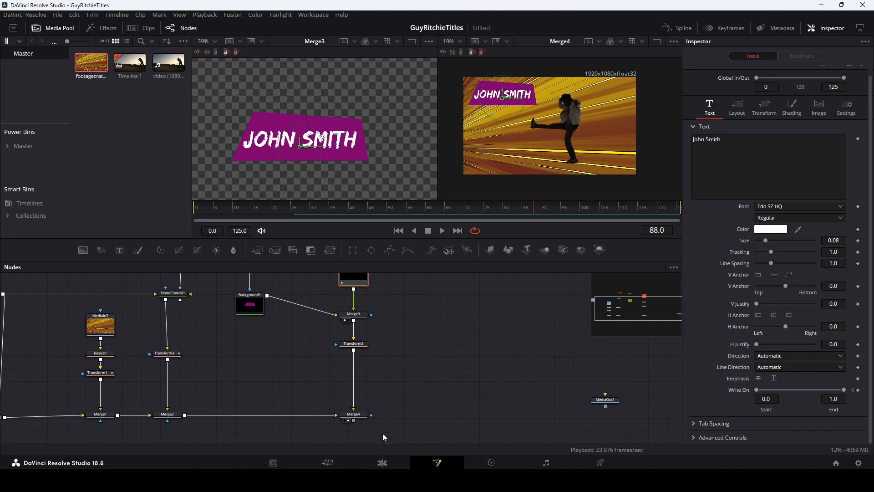
left_click(383, 462)
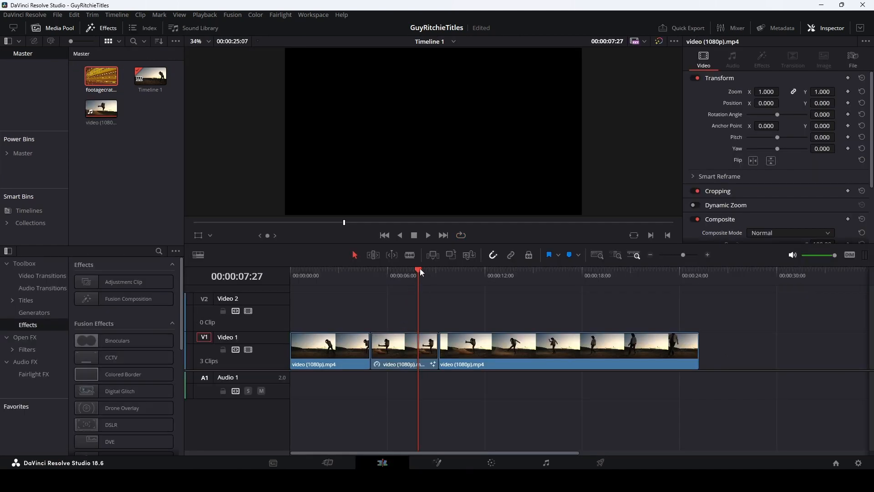
mouse_move(420, 269)
left_mouse_down()
mouse_move(487, 272)
mouse_move(418, 274)
left_mouse_up()
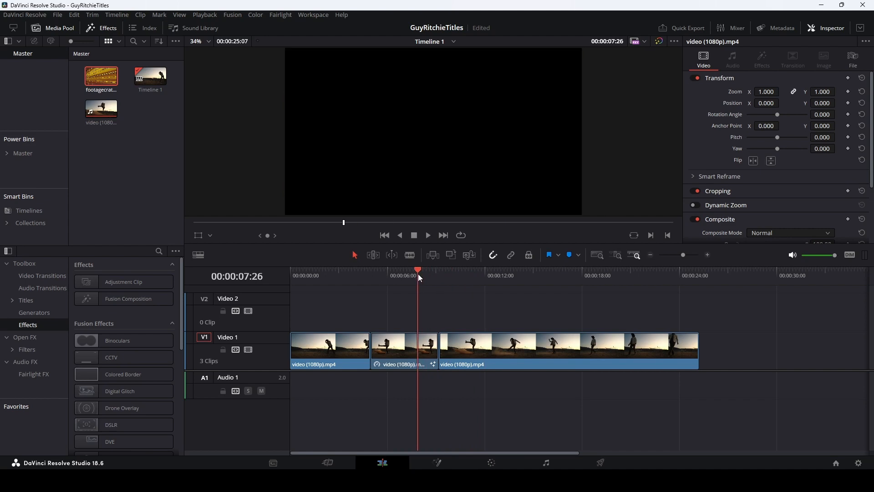
left_click(437, 463)
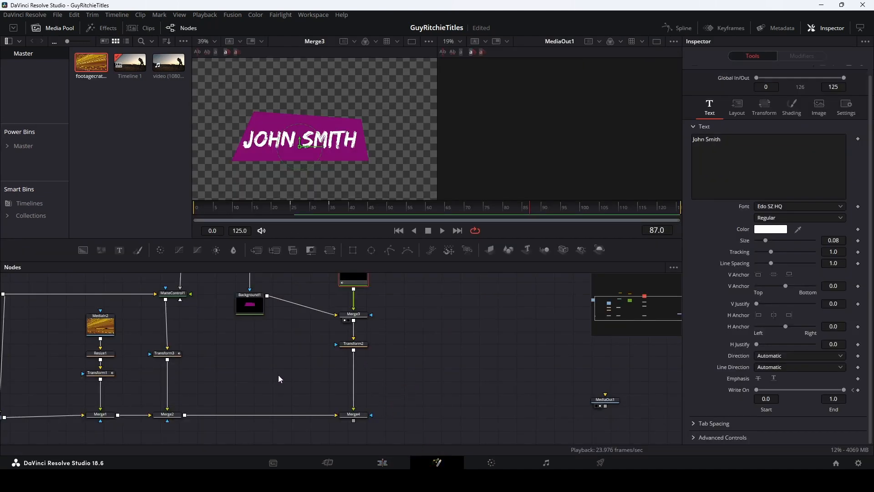
Step: Check Transform1's Center keyframe at frame 15, and show Merge1 in the second viewer
left_click_drag(273, 372, 377, 375)
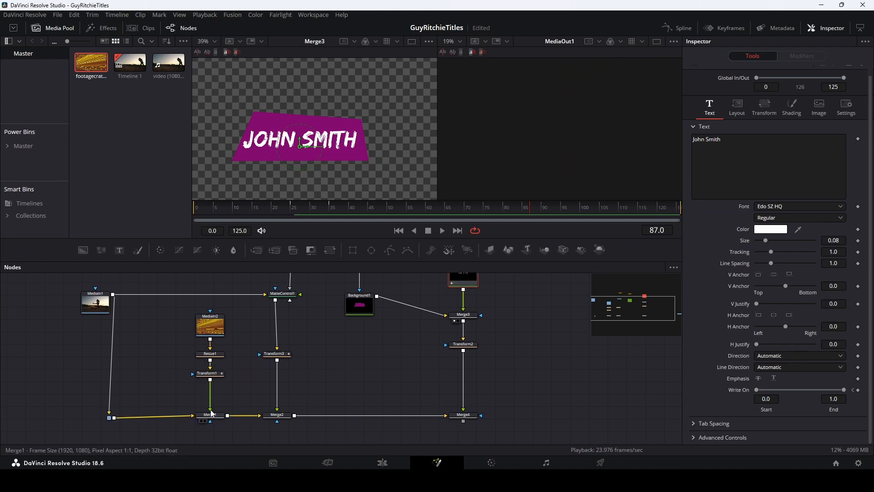
left_click(211, 374)
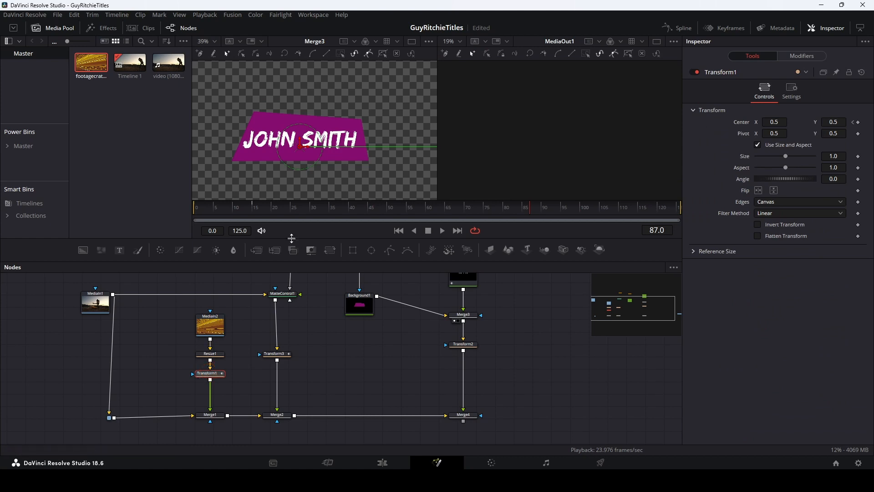
mouse_move(247, 210)
left_mouse_down()
mouse_move(274, 213)
mouse_move(253, 213)
left_mouse_up()
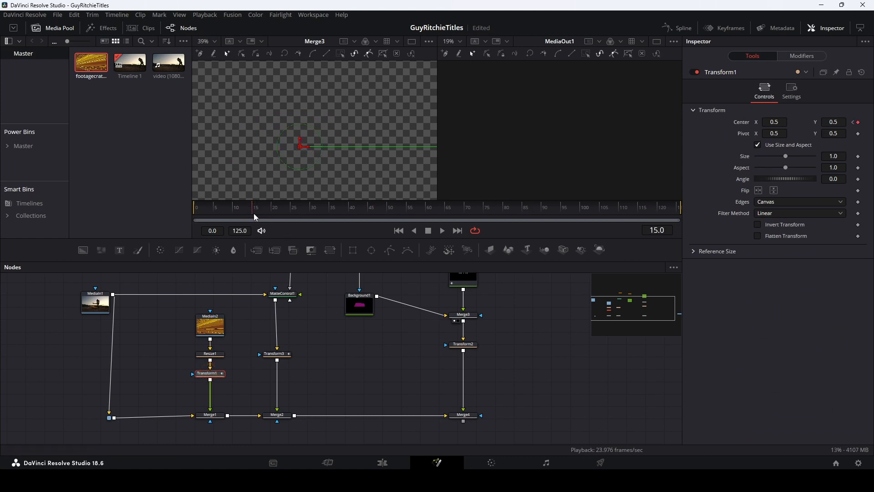
left_click(214, 418)
key("2")
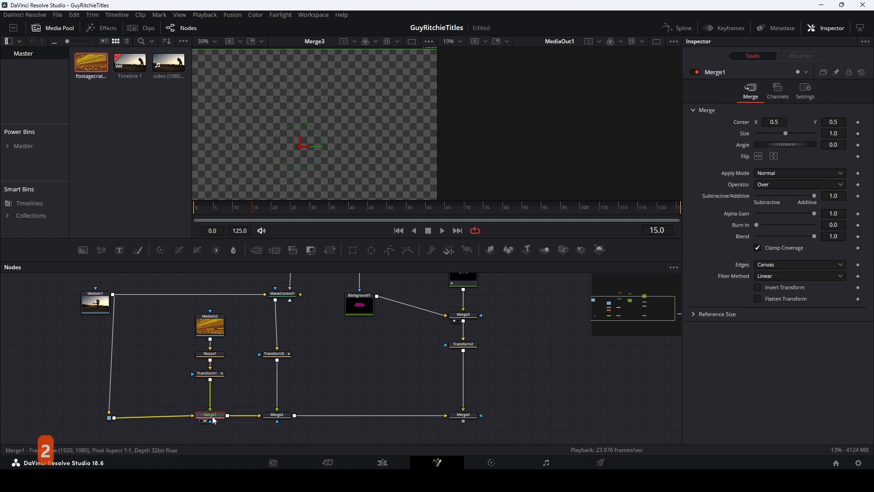
Step: Keyframe Merge1's Center at frame 115, set Center X to -0.5 at frame 125, and play the composition
left_click_drag(254, 211, 640, 219)
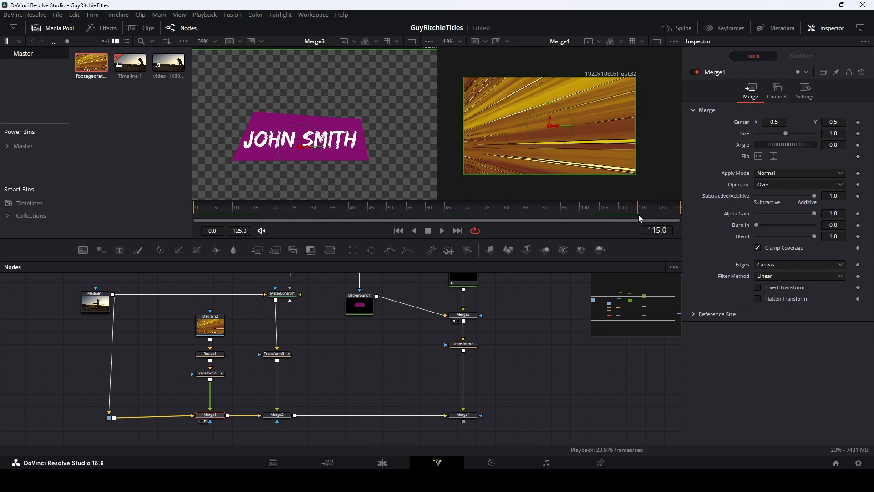
left_click(859, 122)
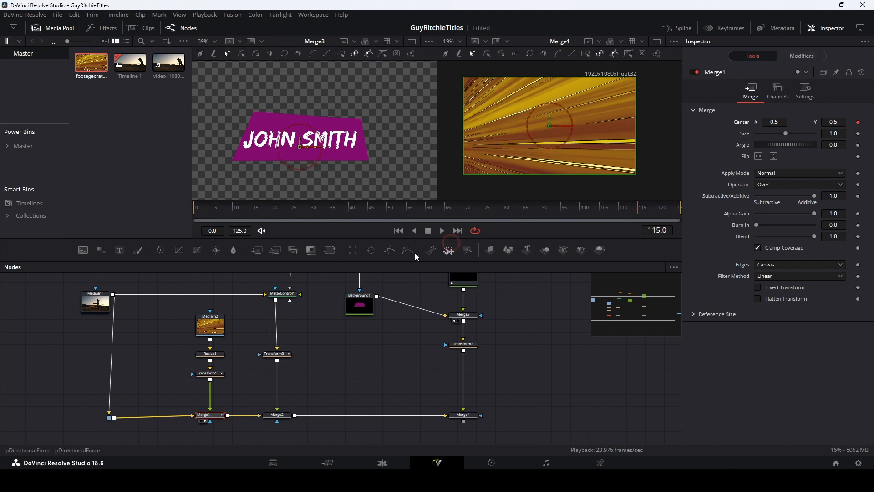
left_click(456, 231)
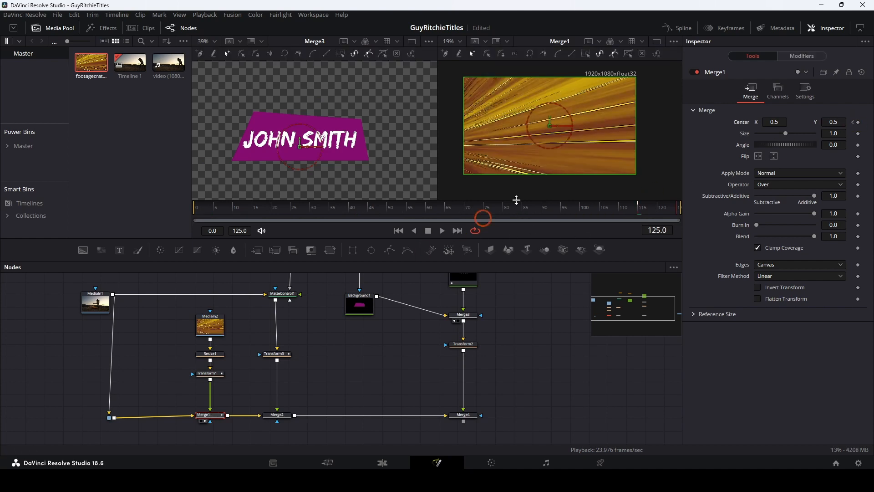
left_click_drag(780, 121, 640, 122)
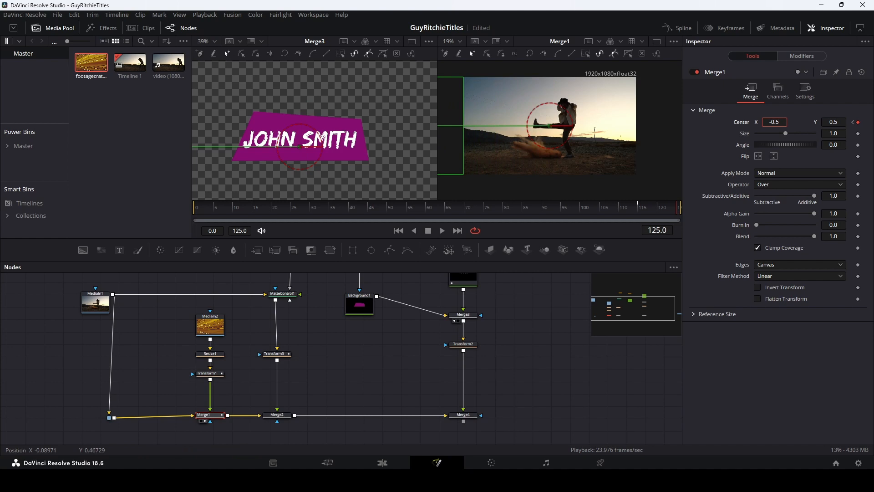
left_click(529, 213)
left_click(442, 230)
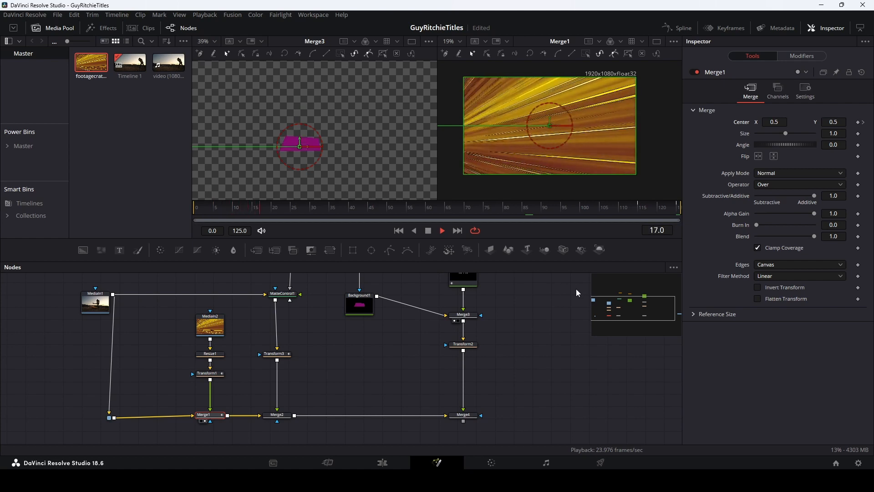
key("space")
Step: Smooth both Merge1 Displacement keyframes in the Spline editor and extend the frame-125 keyframe's handle back to about frame 115
left_click(640, 210)
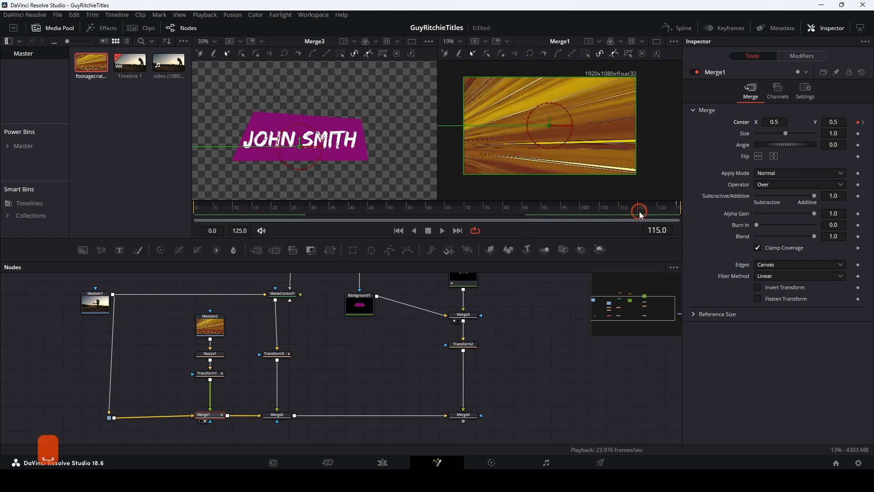
left_click(675, 30)
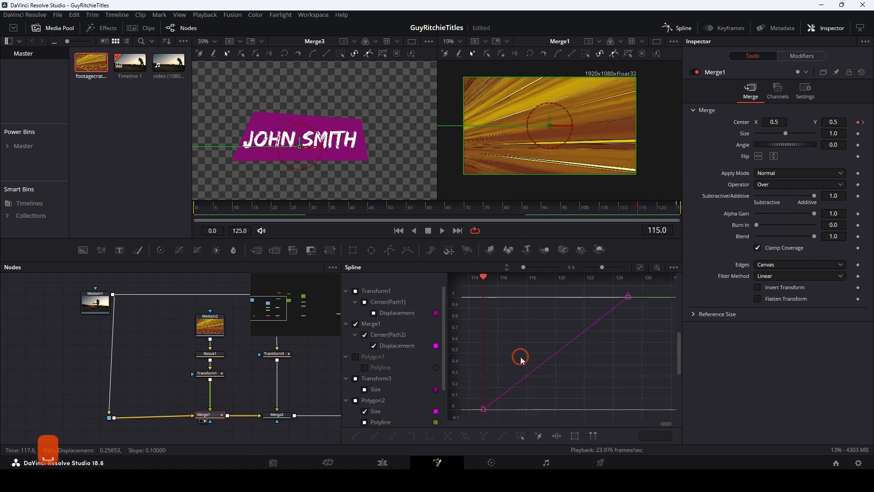
double_click(400, 360)
triple_click(400, 360)
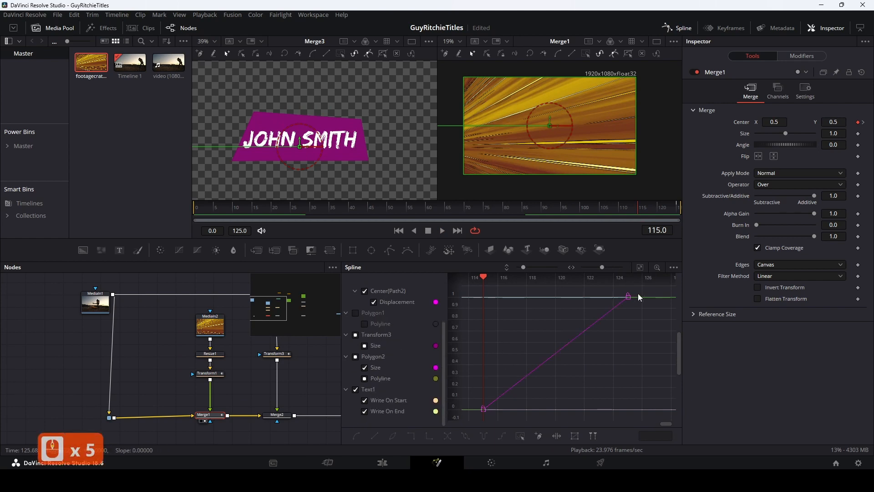
left_click_drag(604, 328, 474, 417)
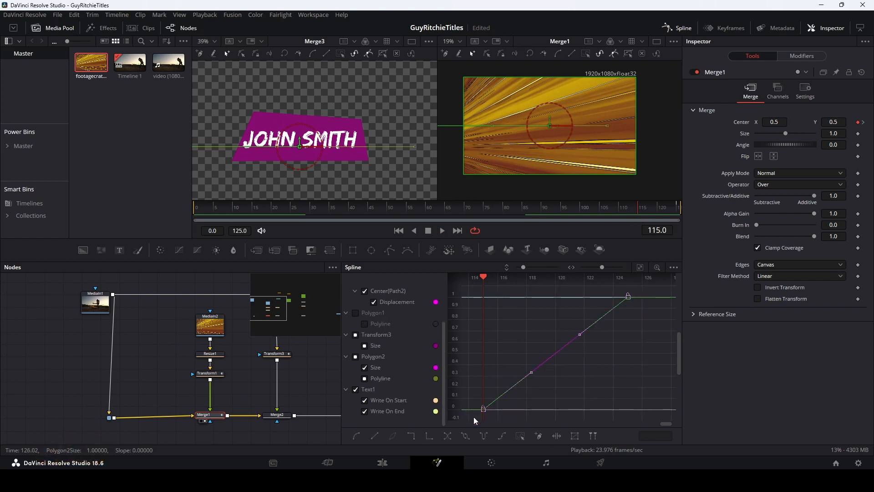
key("s")
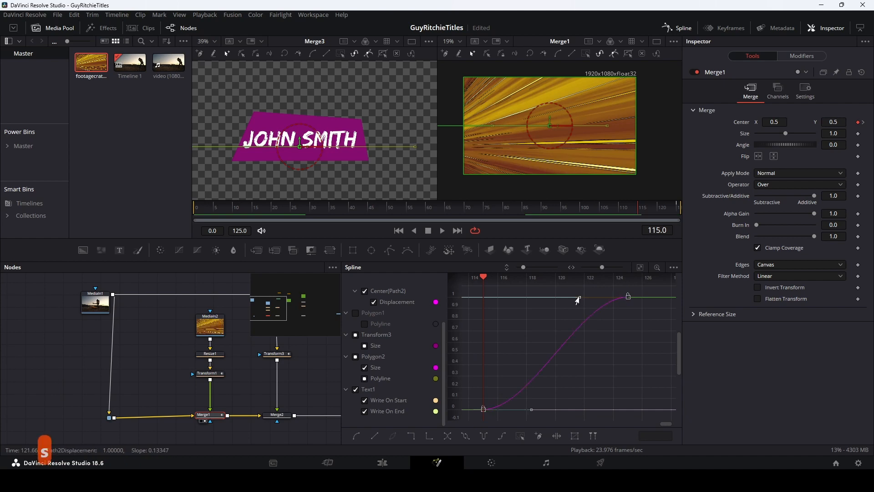
left_click_drag(576, 298, 489, 298)
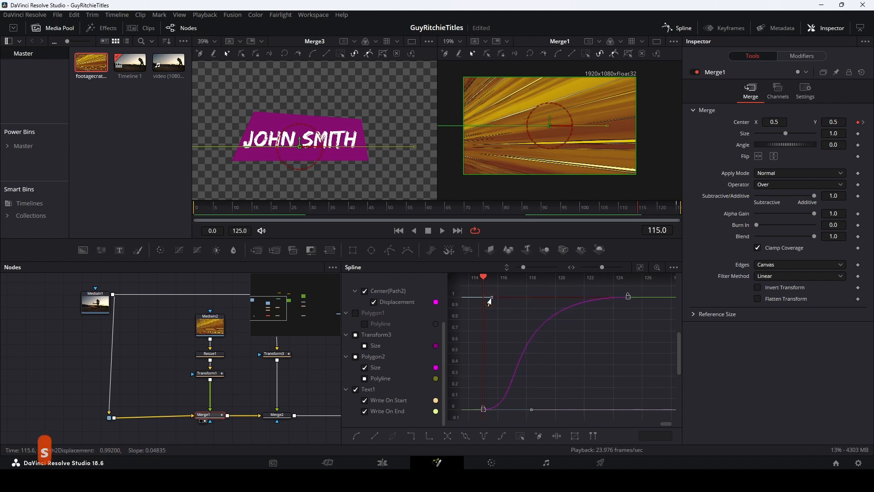
Step: Close the Spline editor and play from about frame 81 to check the speed lines' exit
left_click(681, 29)
left_click(507, 207)
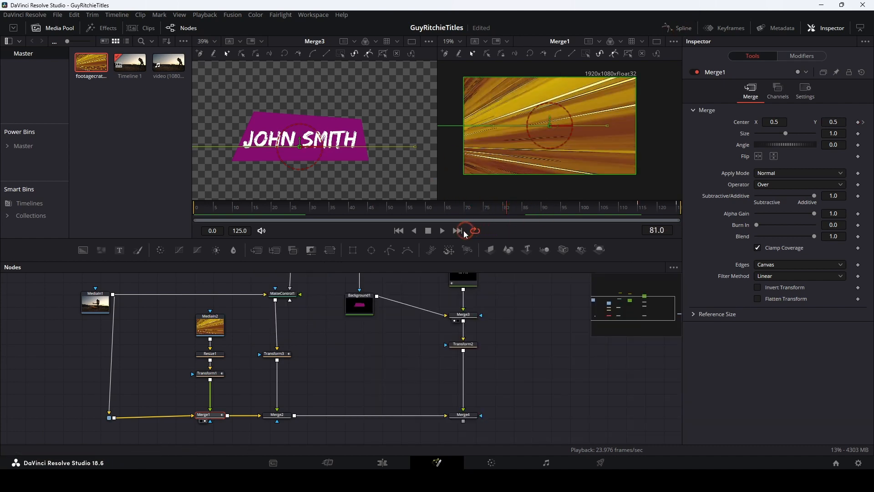
left_click(443, 231)
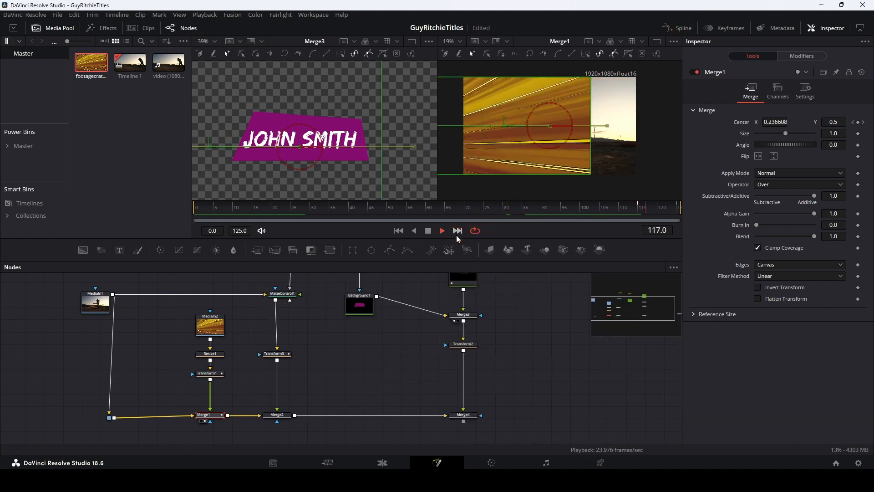
key("space")
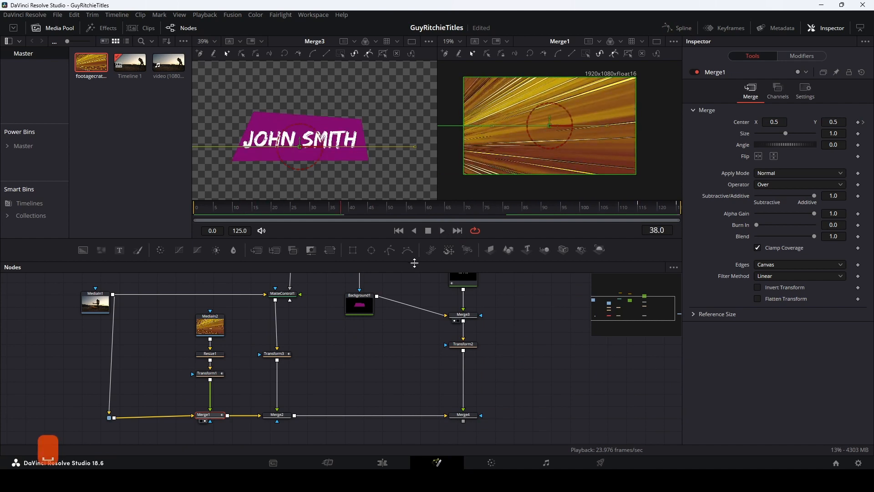
Step: Keyframe Polygon2's Size at frame 105, set it to 0.0 at frame 115, and return to frame 95
left_click_drag(336, 324, 327, 373)
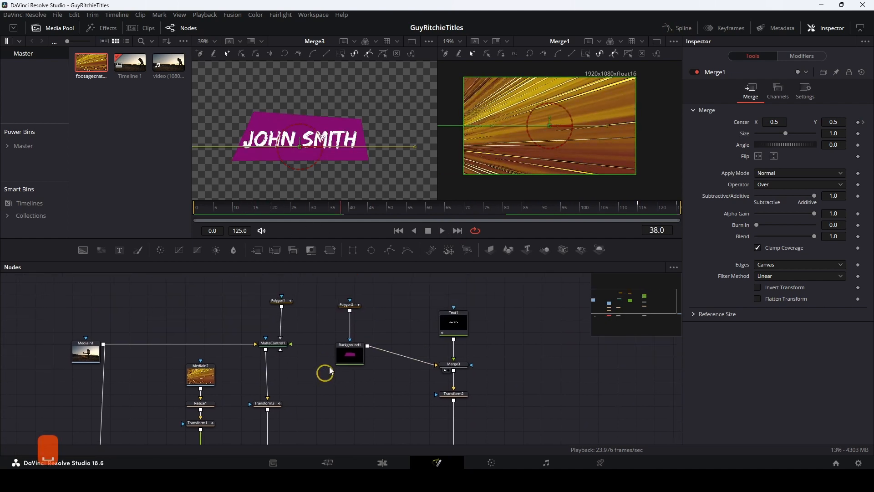
left_click(349, 304)
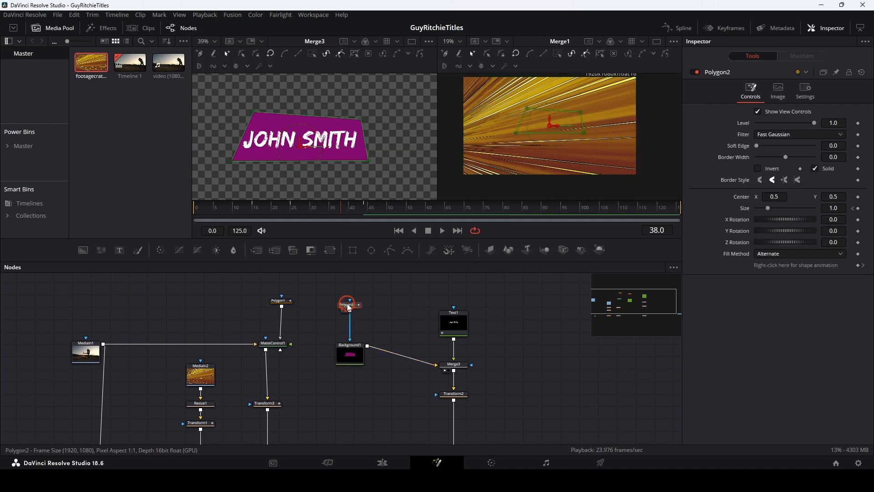
mouse_move(341, 211)
left_mouse_down()
mouse_move(242, 215)
mouse_move(651, 211)
mouse_move(601, 209)
left_mouse_up()
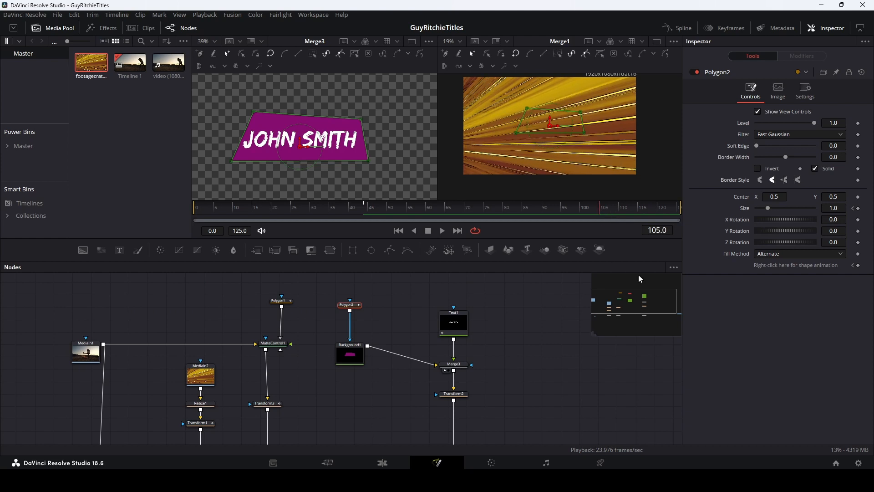
left_click(859, 209)
left_click_drag(599, 211, 637, 210)
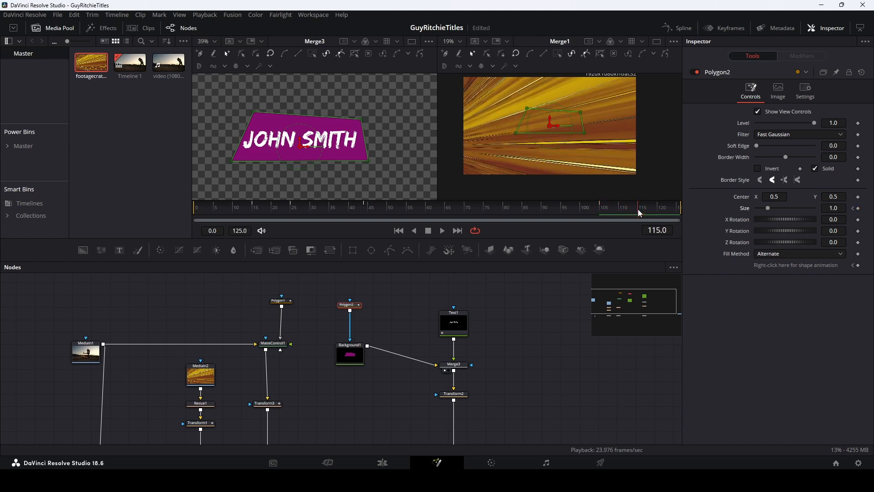
left_click_drag(768, 206, 714, 217)
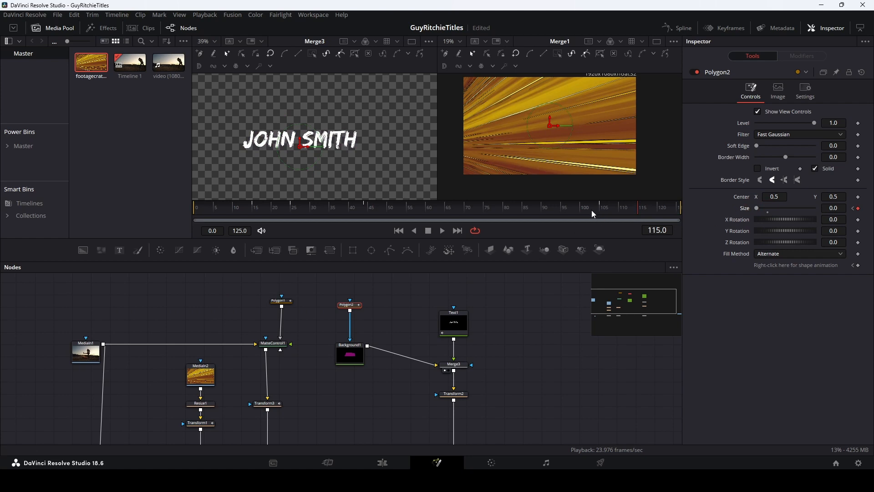
left_click(561, 209)
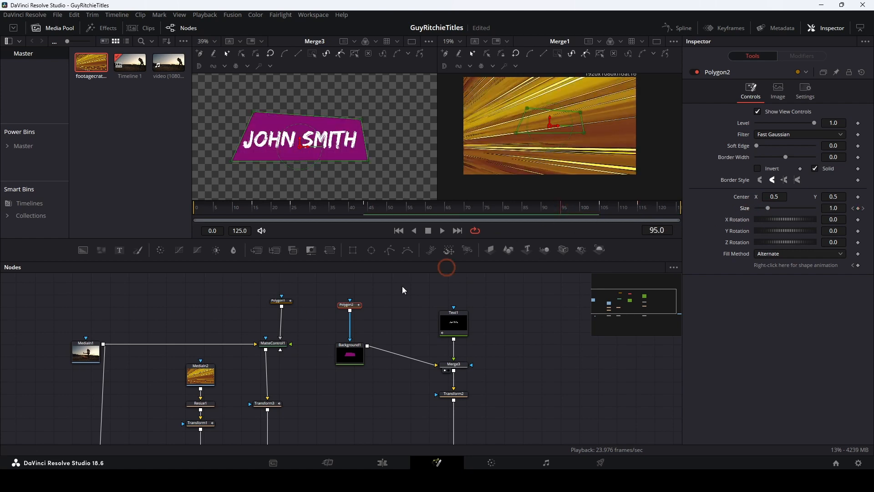
Step: Keyframe Text1's Write On at frame 95, set its Start to 1.0 at frame 105, and play the composition from the beginning
left_click(454, 323)
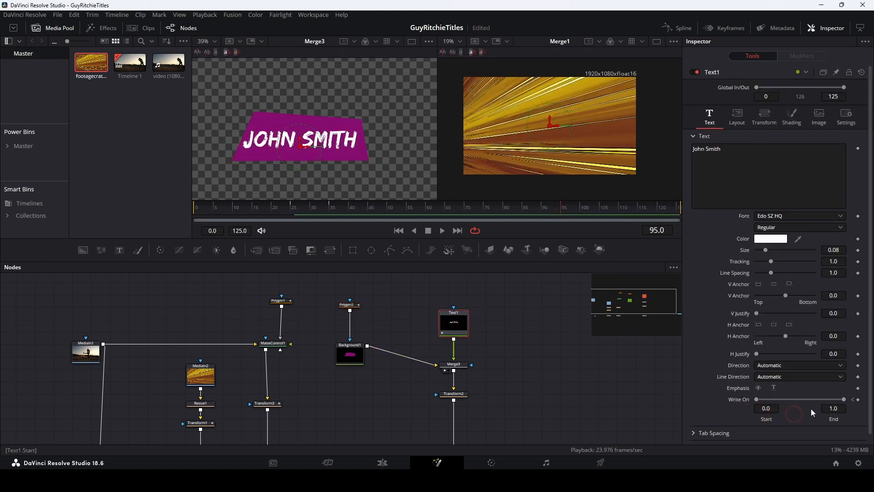
left_click(858, 399)
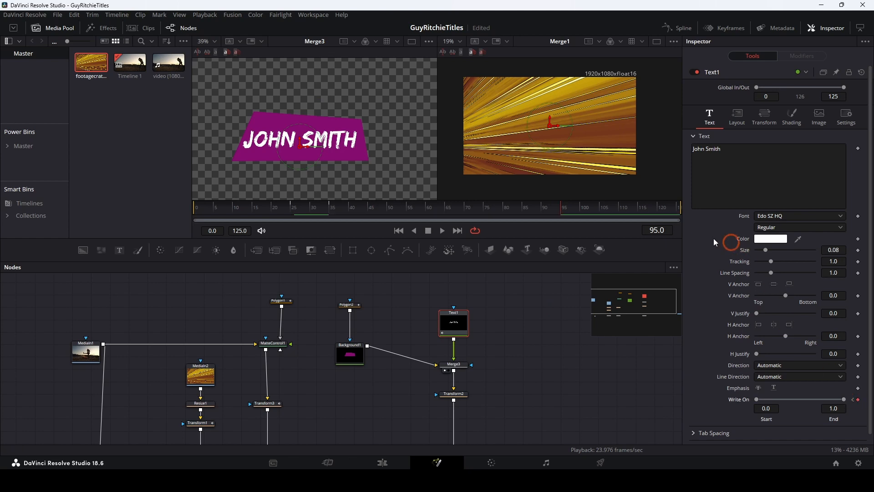
left_click(600, 209)
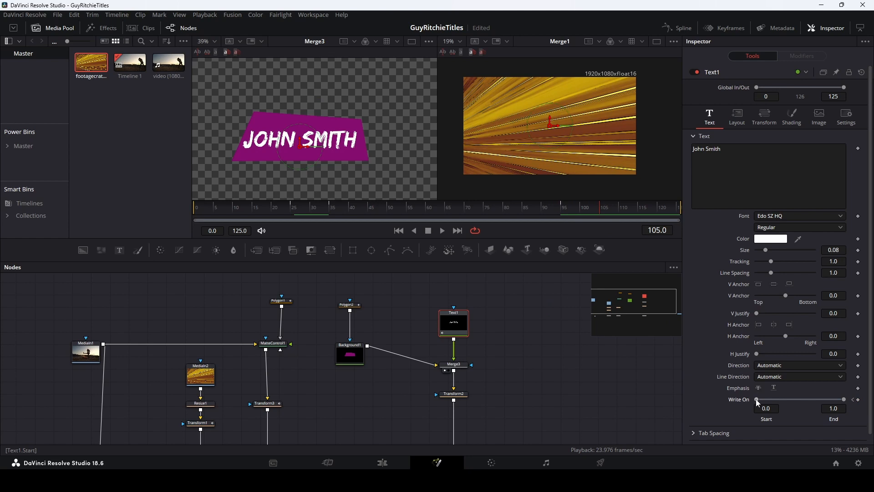
left_click_drag(756, 399, 835, 395)
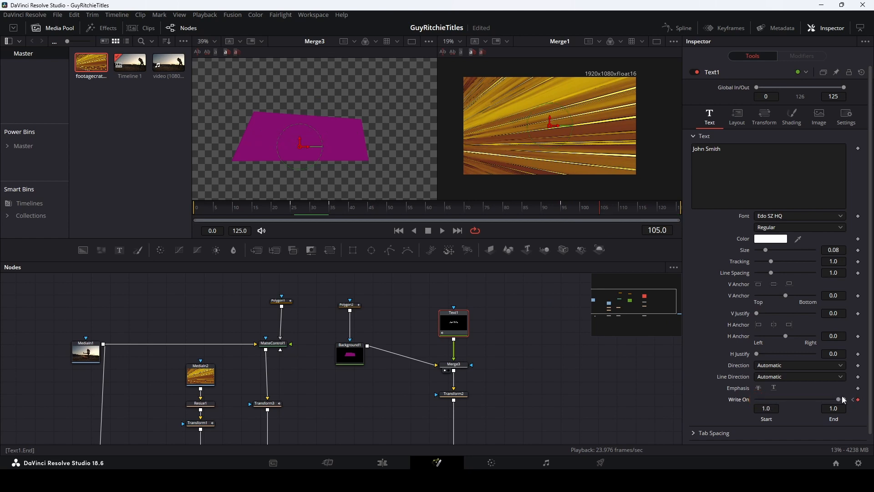
left_click(399, 231)
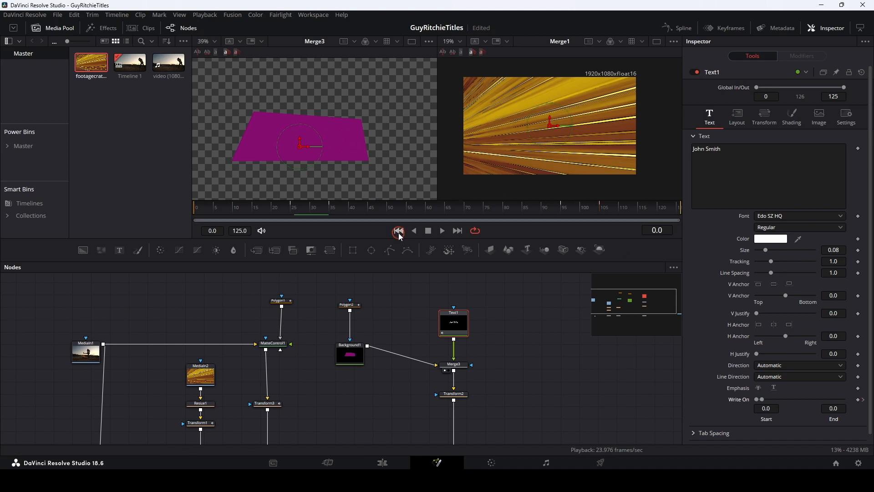
left_click(443, 230)
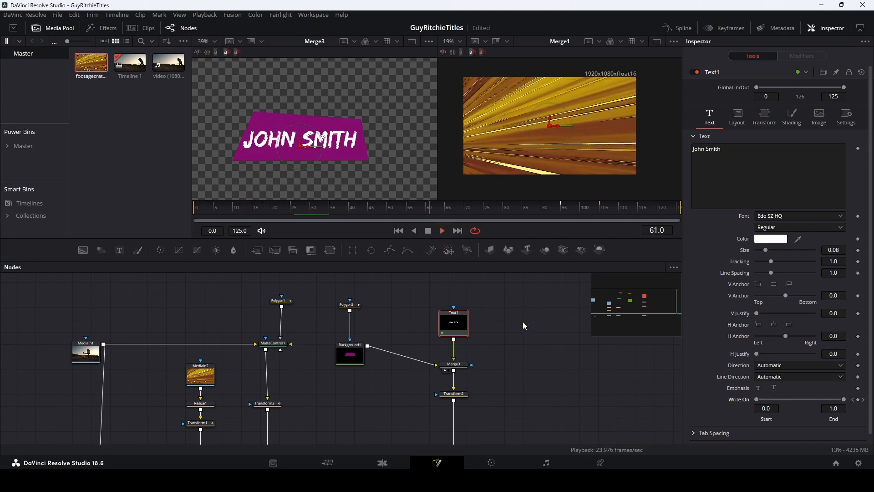
key("space")
Step: Show Merge4 in the second viewer and play the full composite from frame 0
scroll(492, 328, "down", 5)
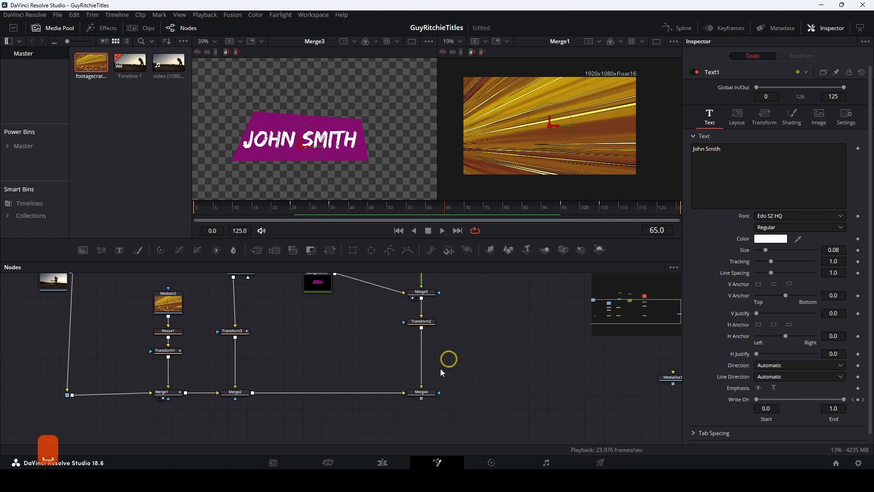
left_click(426, 393)
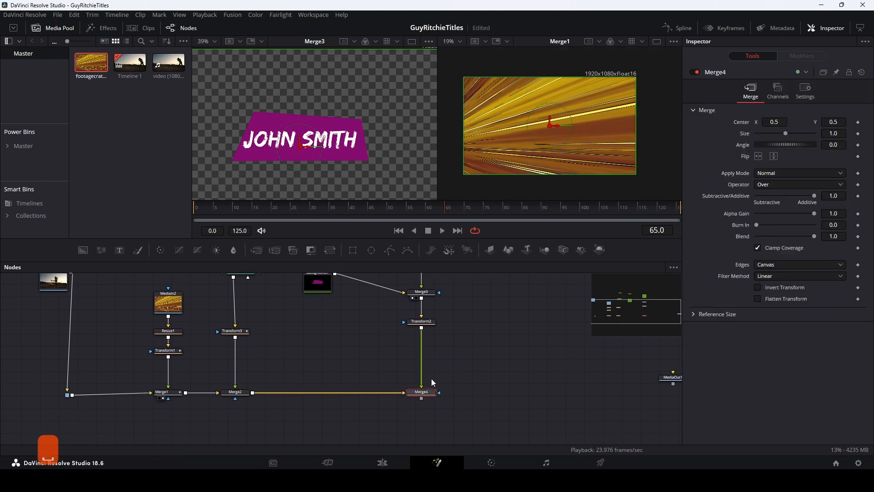
key("2")
left_click_drag(478, 310, 467, 346)
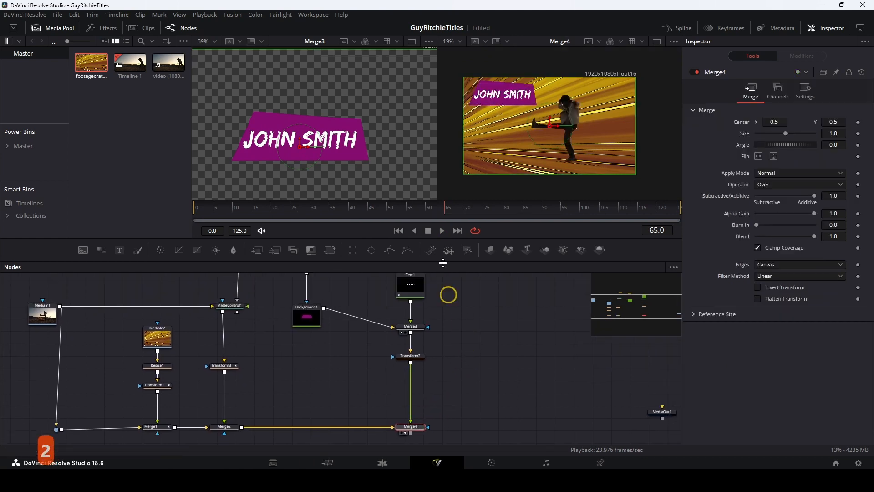
left_click(398, 231)
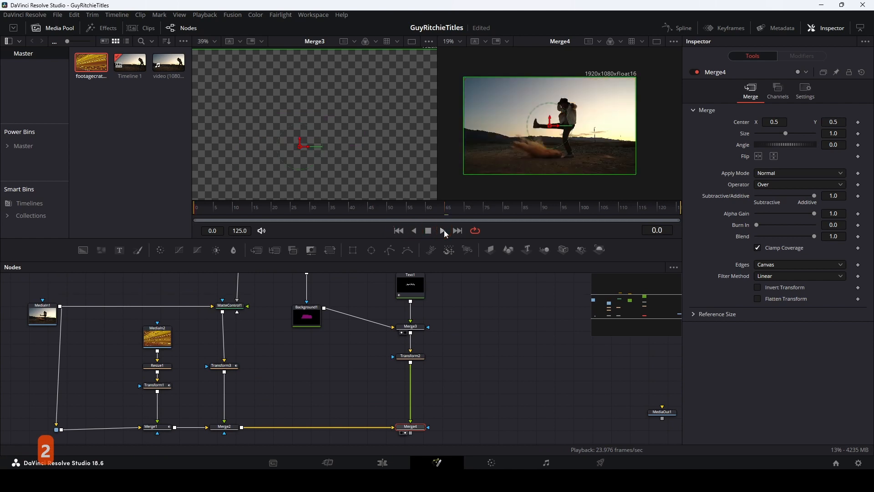
key("space")
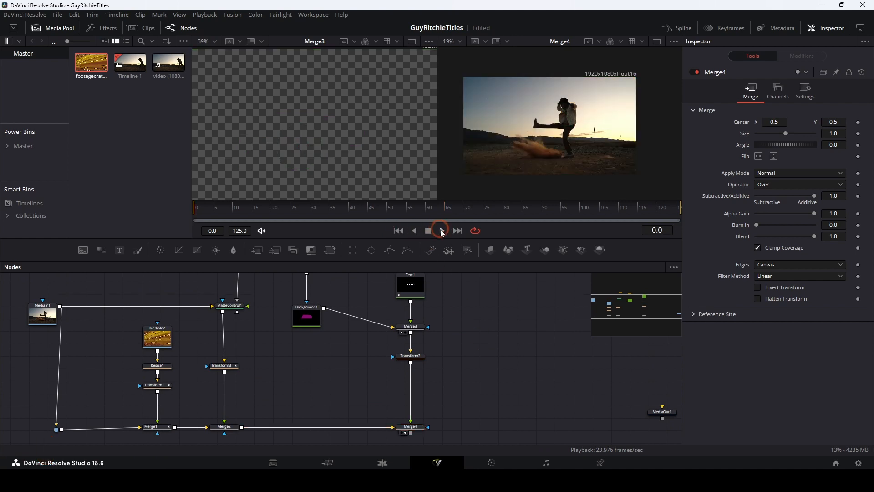
left_click(478, 344)
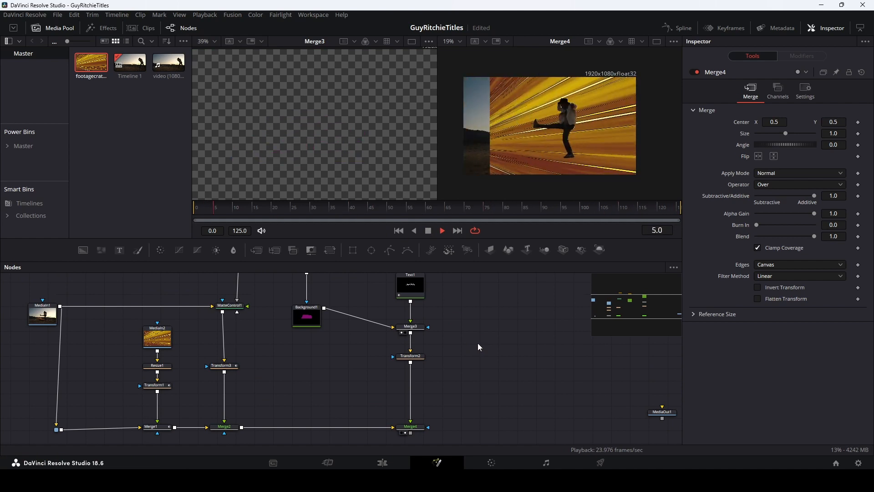
key("space")
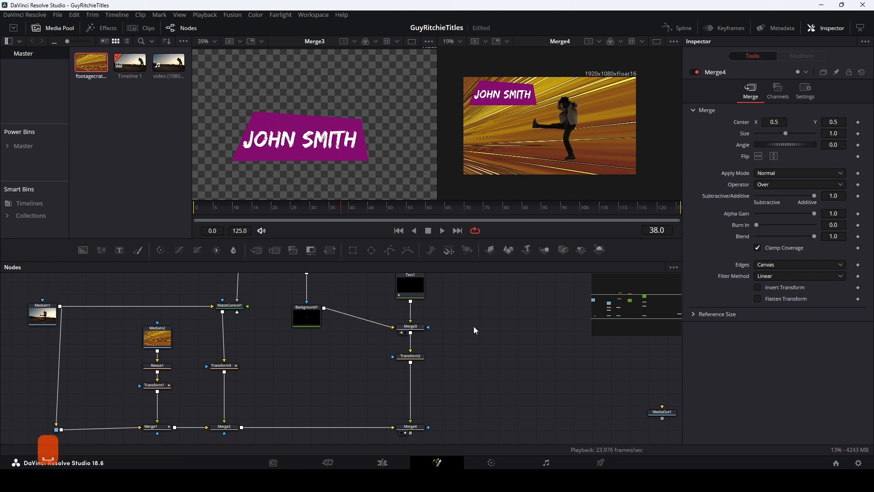
Step: Keyframe Transform3's Size at frame 115, reset it to 1.0 at frame 125, and play the composition from the start
left_click(224, 365)
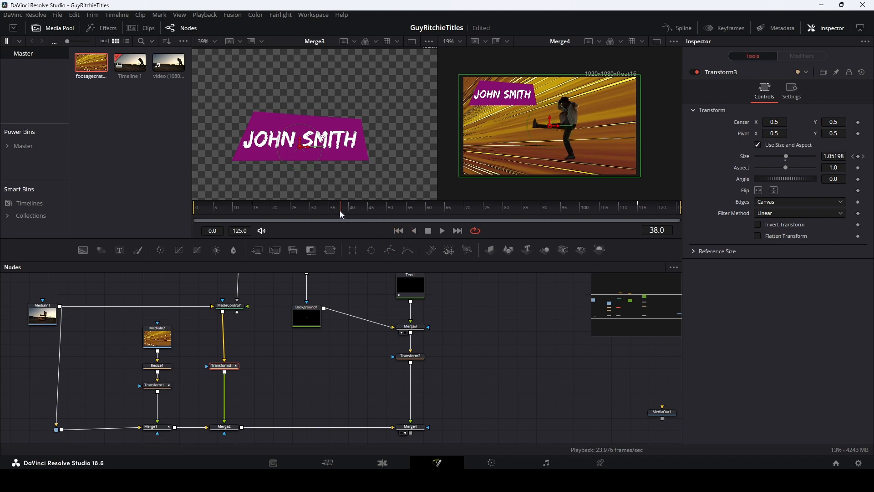
left_click_drag(339, 210, 638, 206)
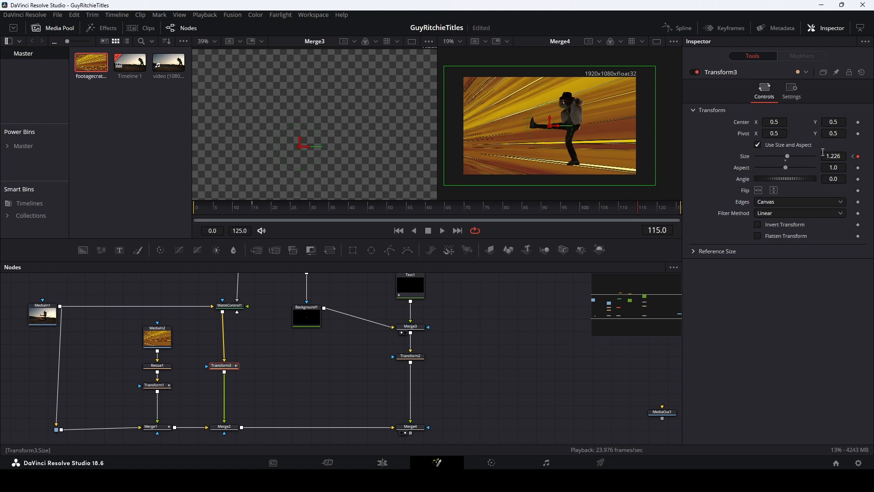
left_click(458, 231)
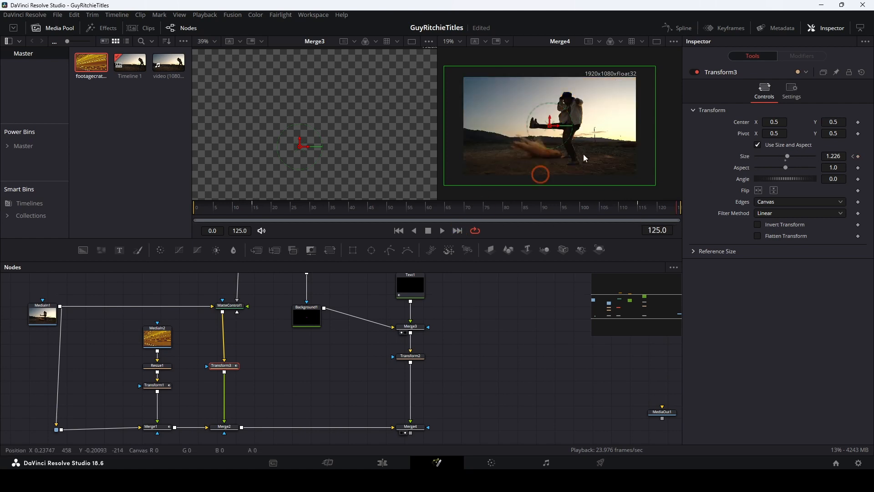
double_click(785, 161)
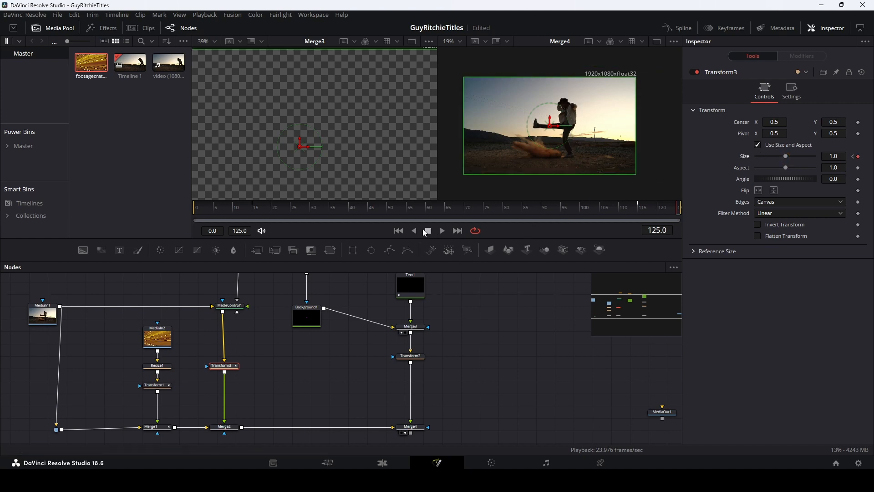
left_click(399, 231)
left_click(443, 231)
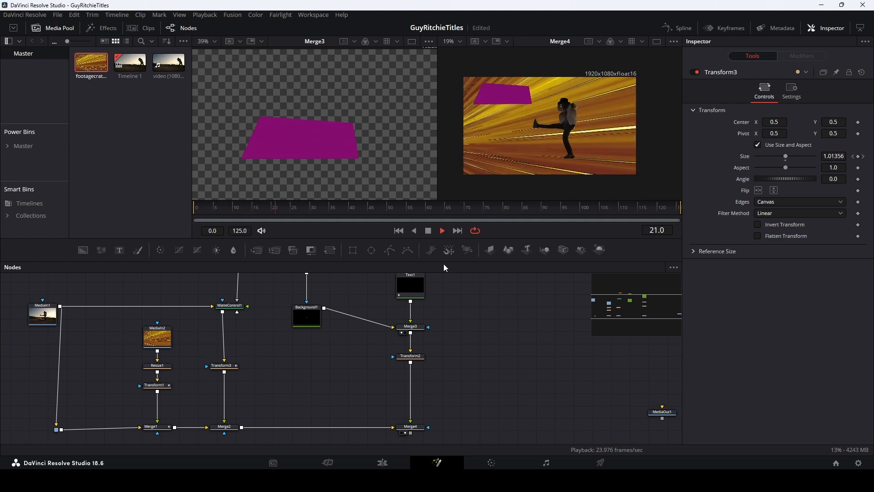
key("space")
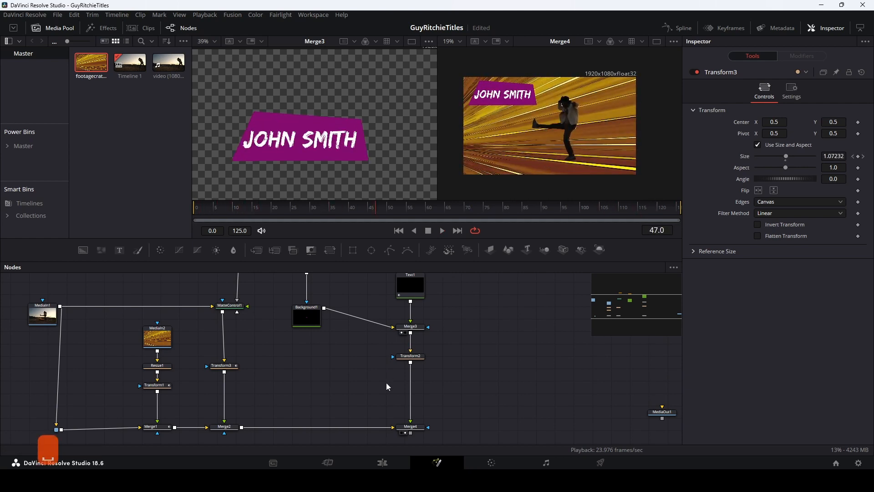
Step: Connect Merge4's output to MediaOut1 and play the timeline on the Edit page through the title clip
left_click_drag(507, 375, 437, 336)
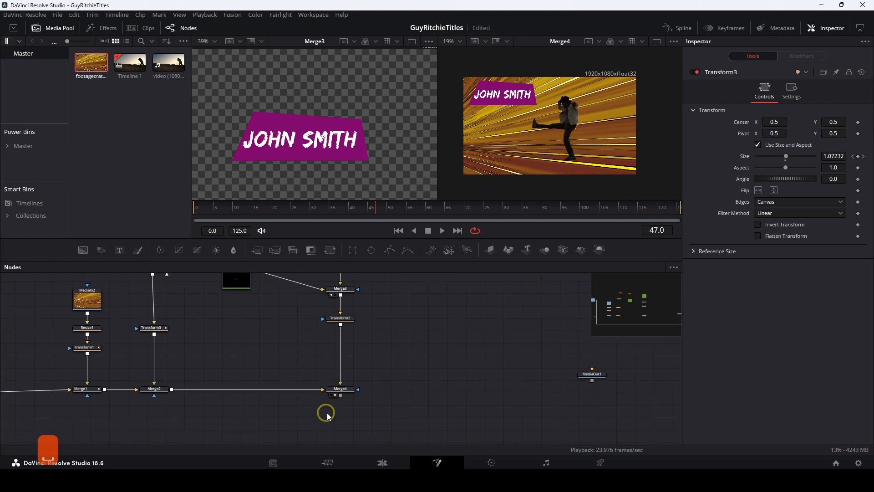
left_click_drag(342, 396, 592, 382)
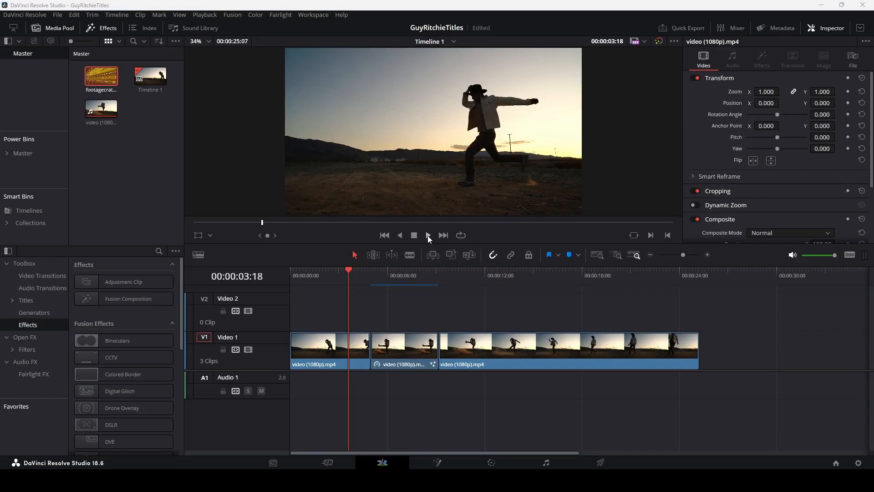
left_click(428, 235)
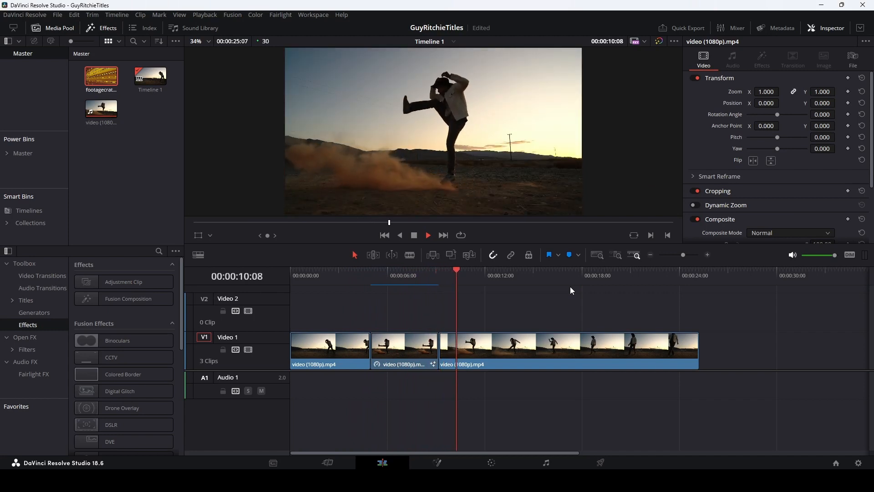
key("space")
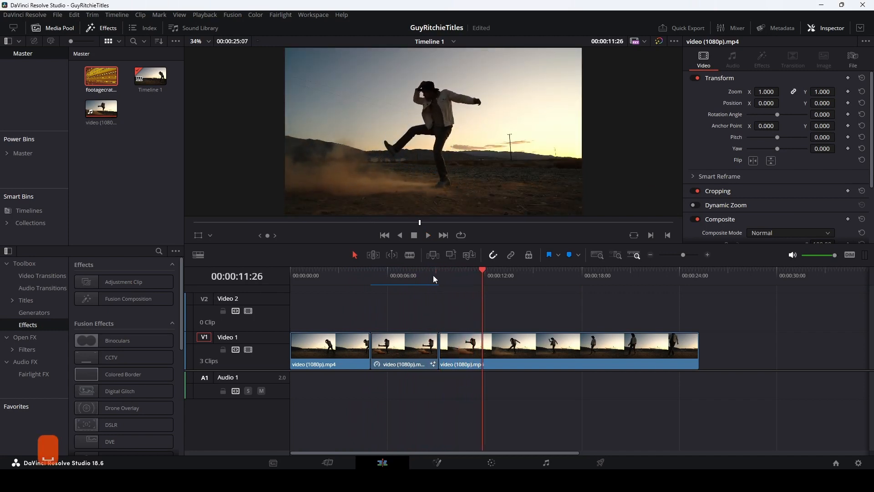
Step: Reopen the title clip in Fusion at 00:00:07:22 and enable motion blur on Polygon2 with Quality 4
left_click(415, 275)
left_click(421, 429)
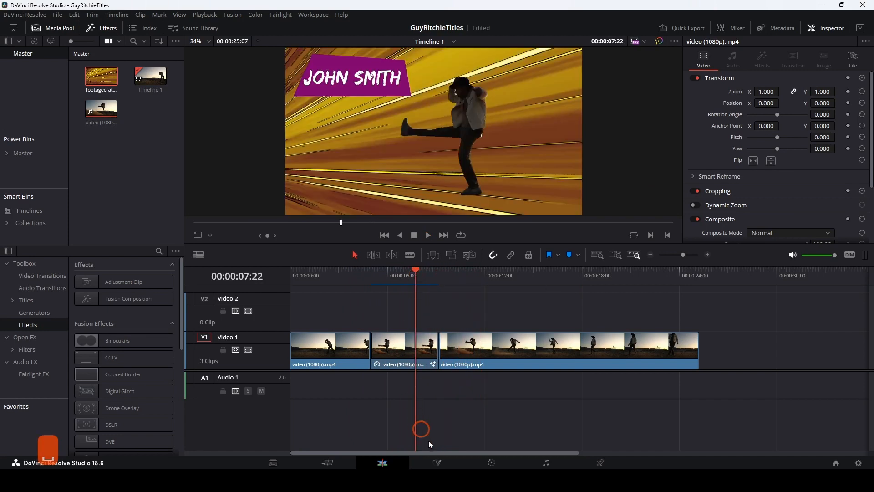
left_click(437, 462)
left_click_drag(272, 376, 313, 402)
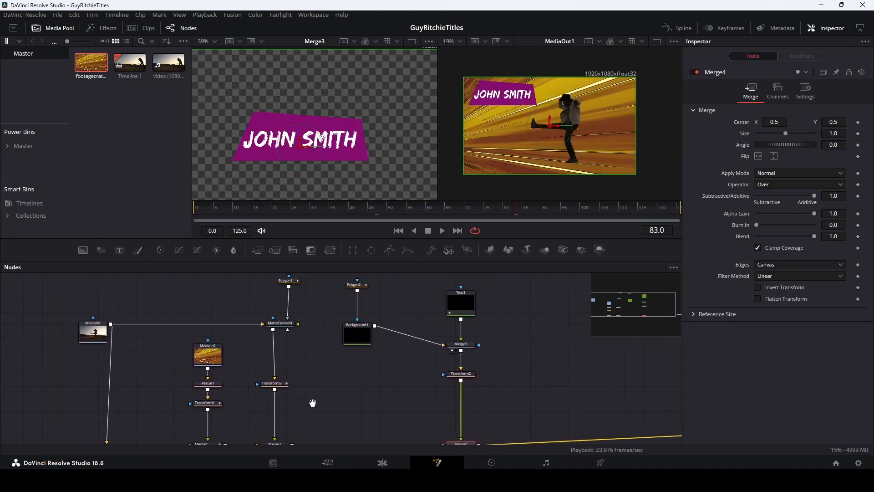
left_click(357, 285)
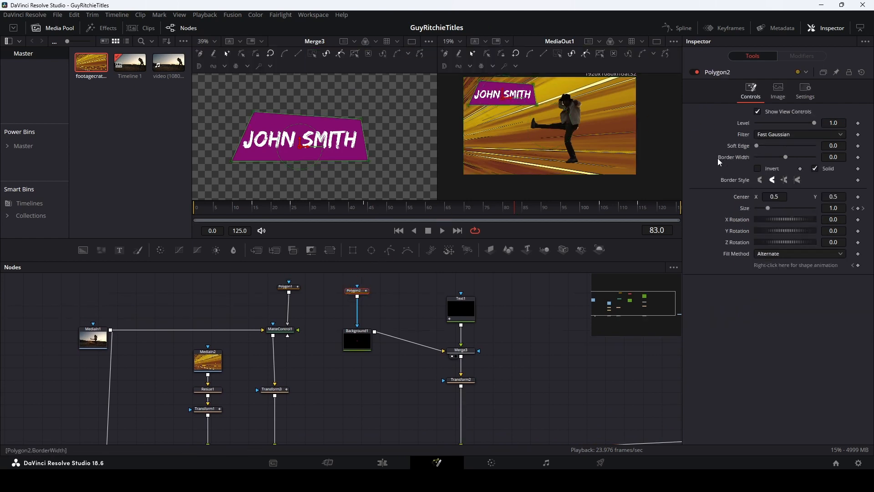
left_click(805, 93)
left_click(758, 123)
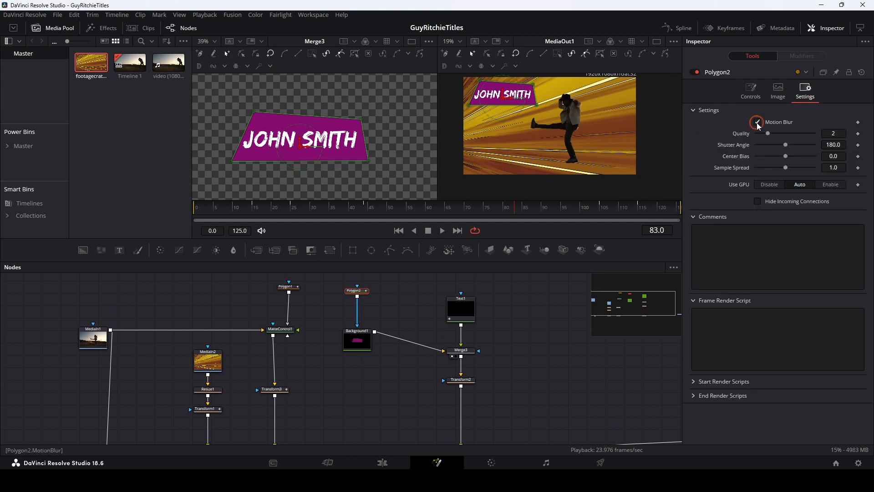
left_click_drag(769, 133, 779, 139)
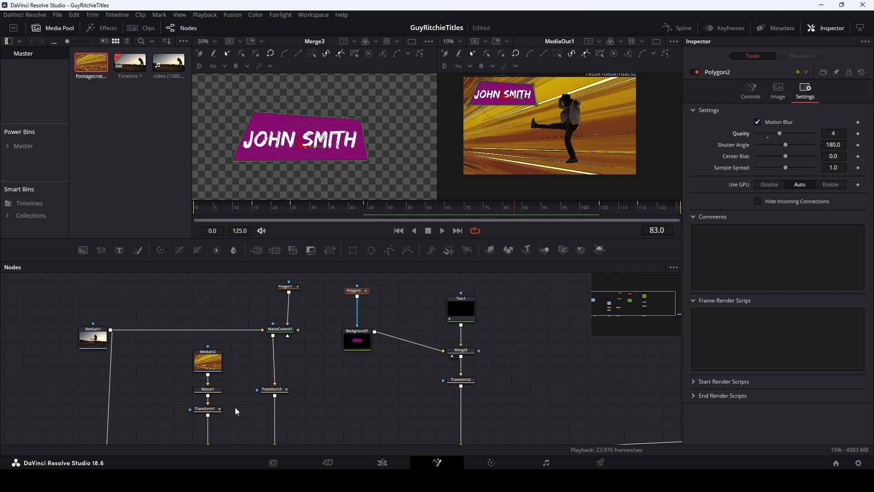
Step: Enable motion blur on Transform1 and set its Quality to 4
left_click_drag(236, 411, 240, 382)
left_click(212, 383)
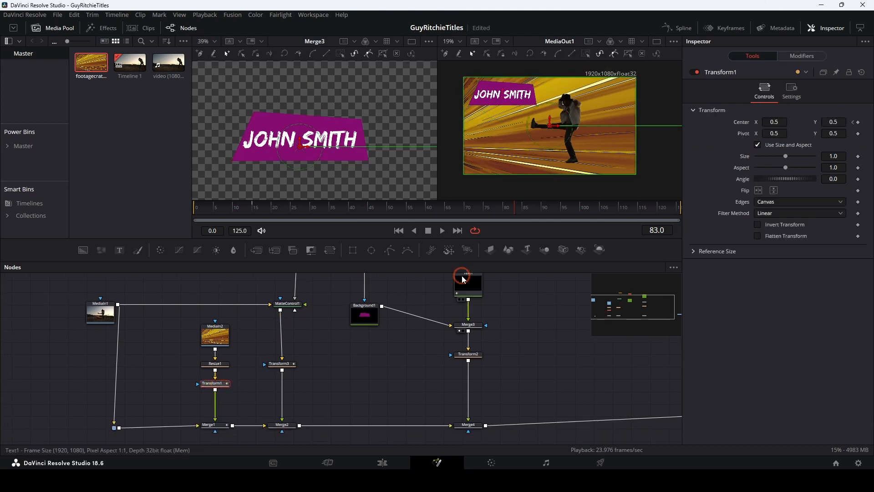
left_click(792, 91)
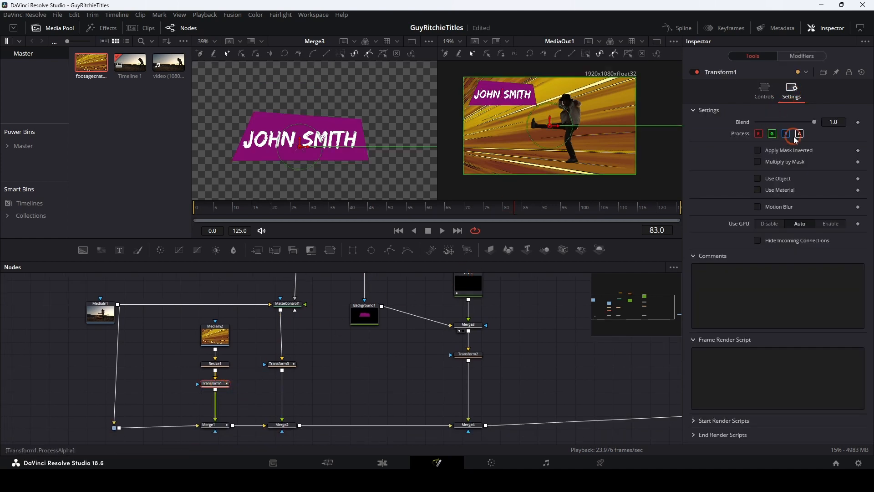
left_click(757, 206)
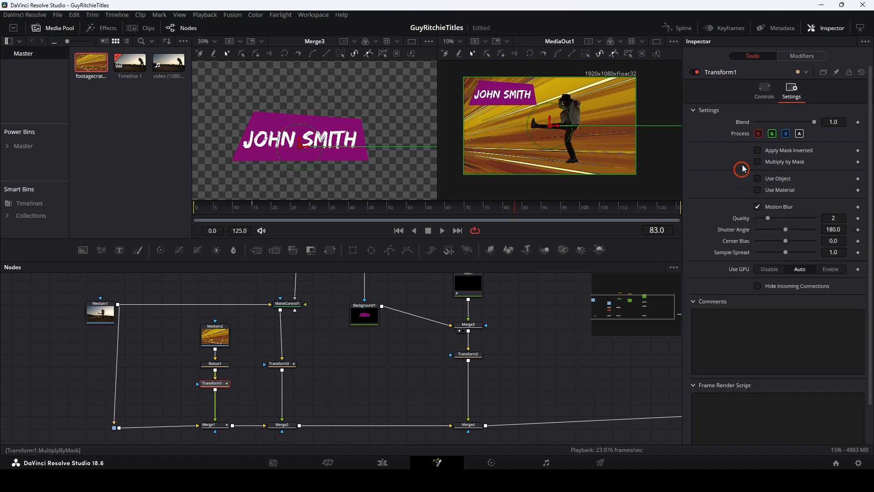
left_click_drag(768, 218, 782, 221)
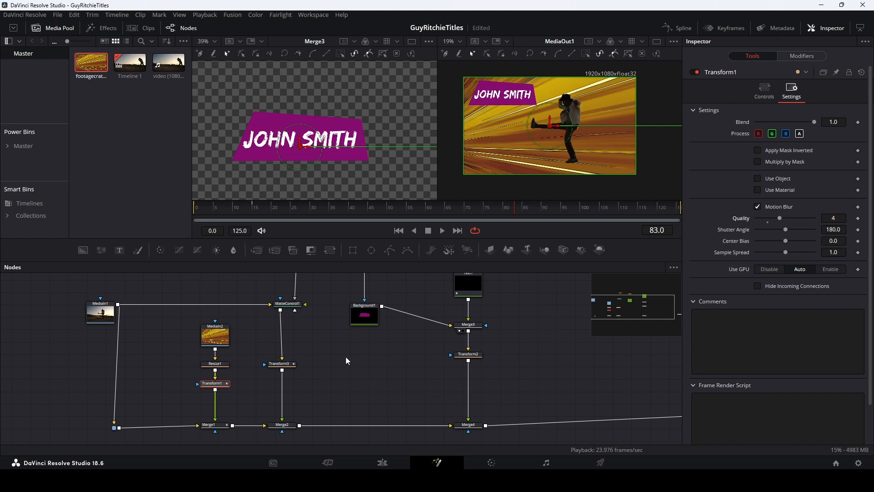
Step: Enable motion blur on Transform3 and set its Quality to 4
left_click_drag(341, 353, 338, 371)
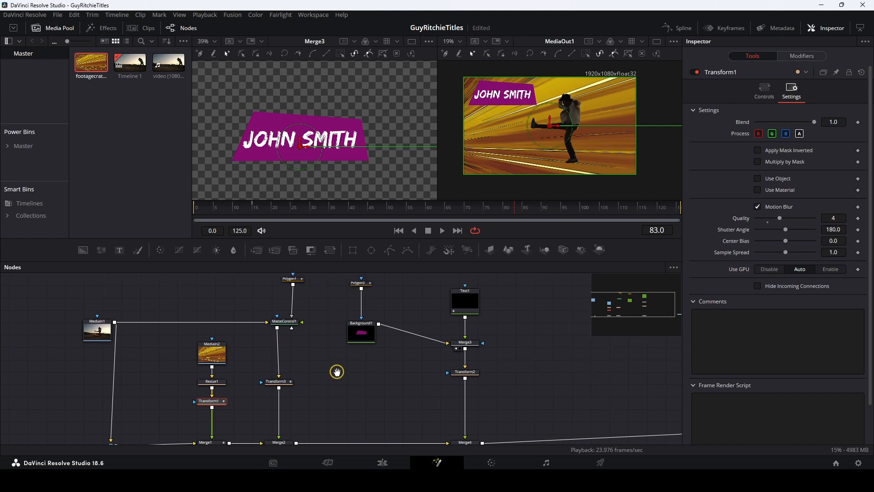
left_click(279, 384)
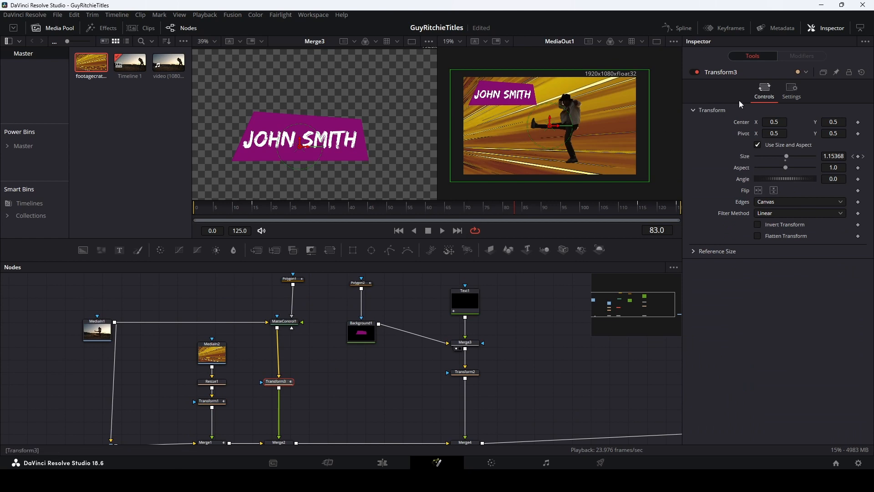
left_click(792, 89)
left_click(758, 207)
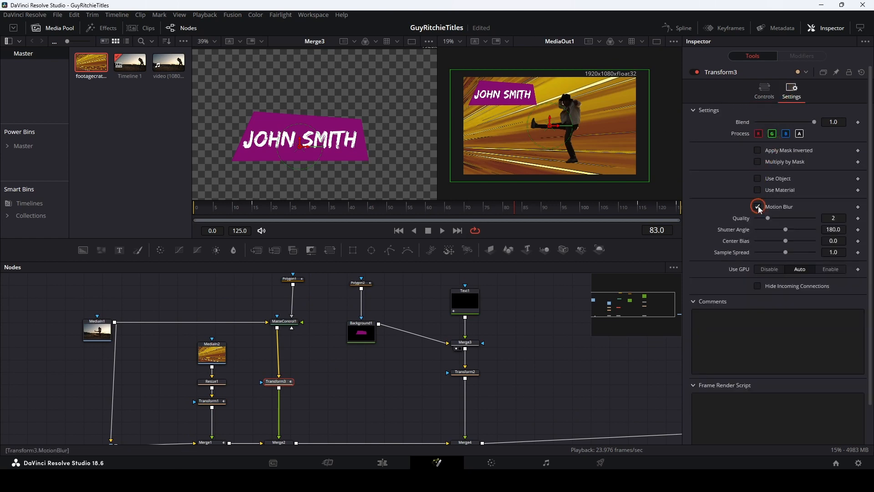
left_click_drag(769, 219, 780, 219)
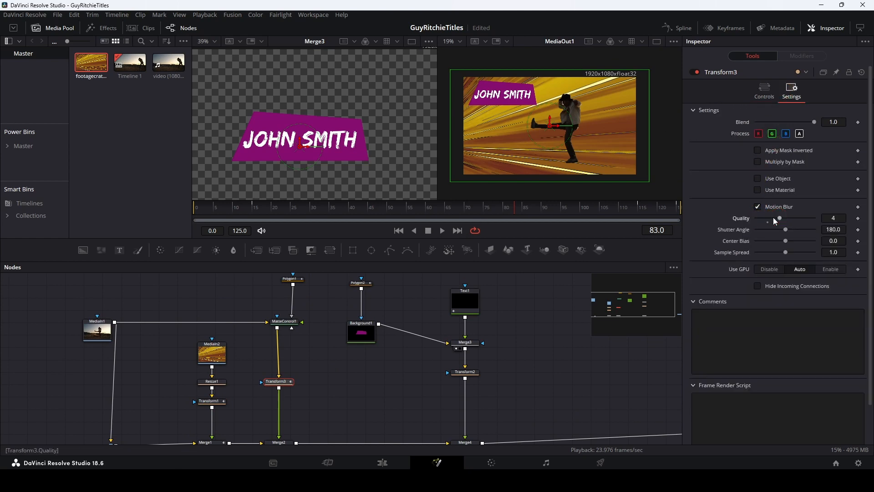
Step: Return to the Edit page and move the playhead to 00:00:03:24, ahead of the title clip
left_click(471, 374)
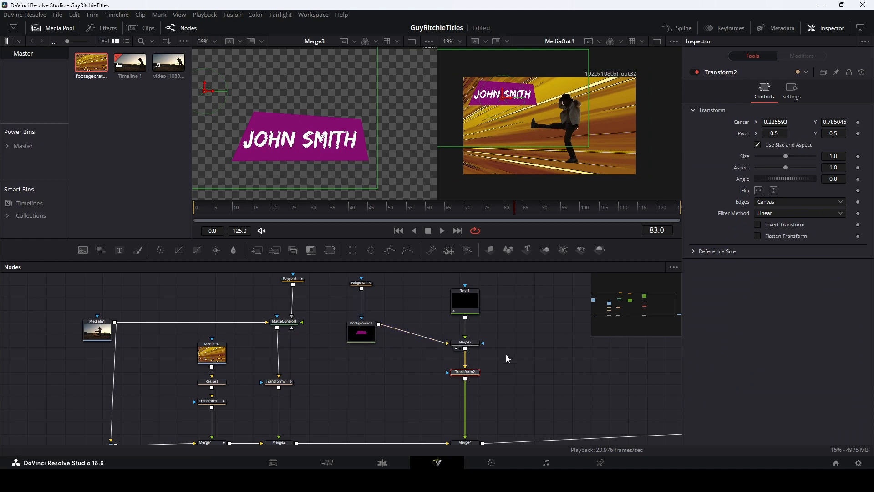
left_click(387, 465)
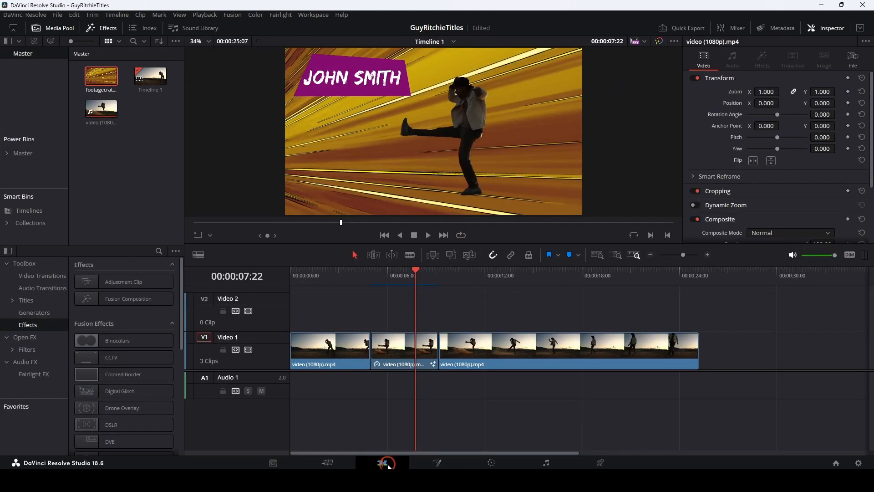
left_click(352, 276)
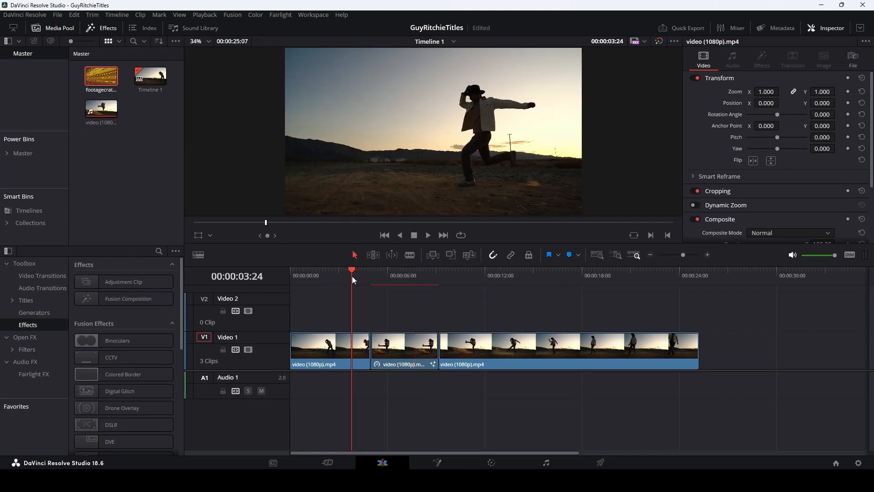